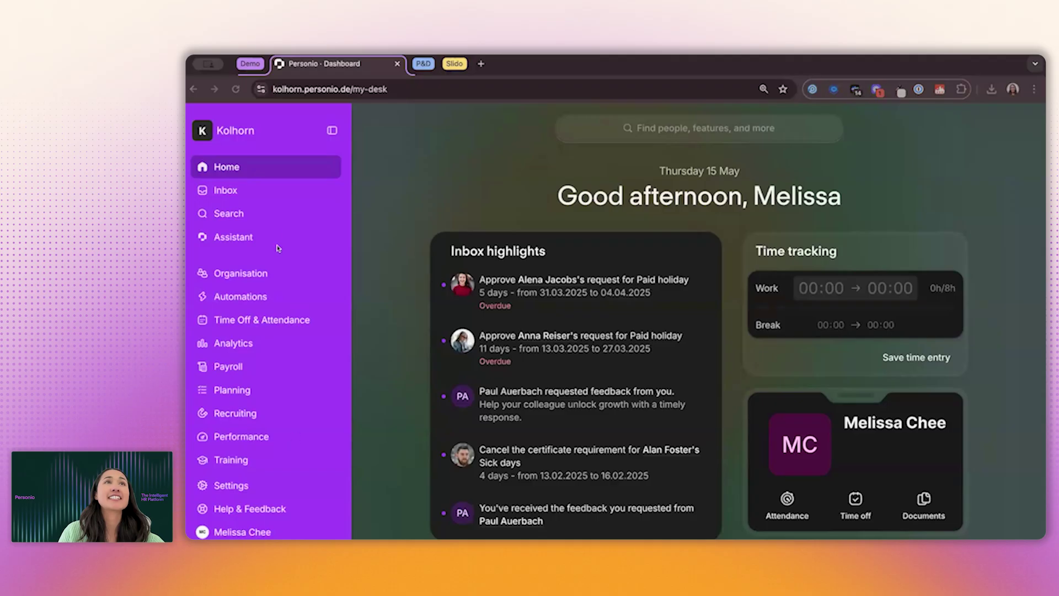
Open the form templates in the Performance and Development settings
{"action": "mouse_move", "coordinate": [226, 439]}
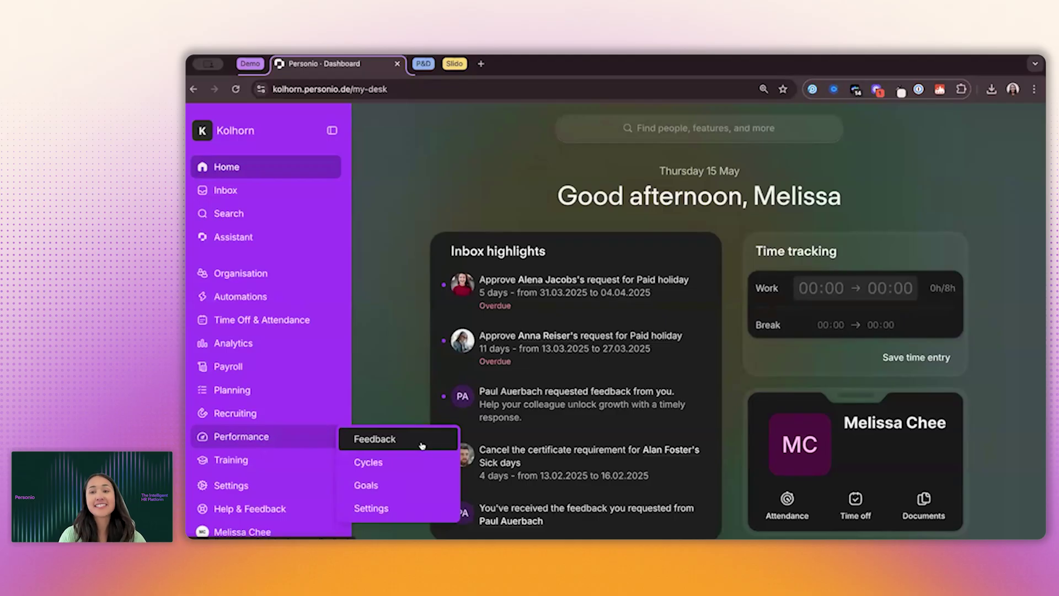
{"action": "left_click", "coordinate": [413, 511]}
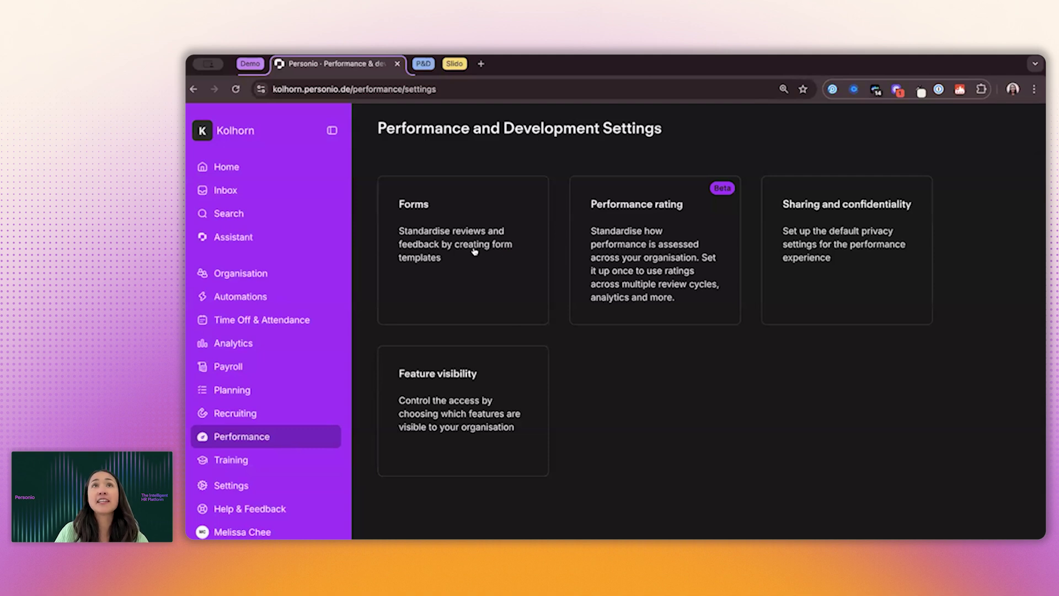
{"action": "left_click", "coordinate": [446, 249]}
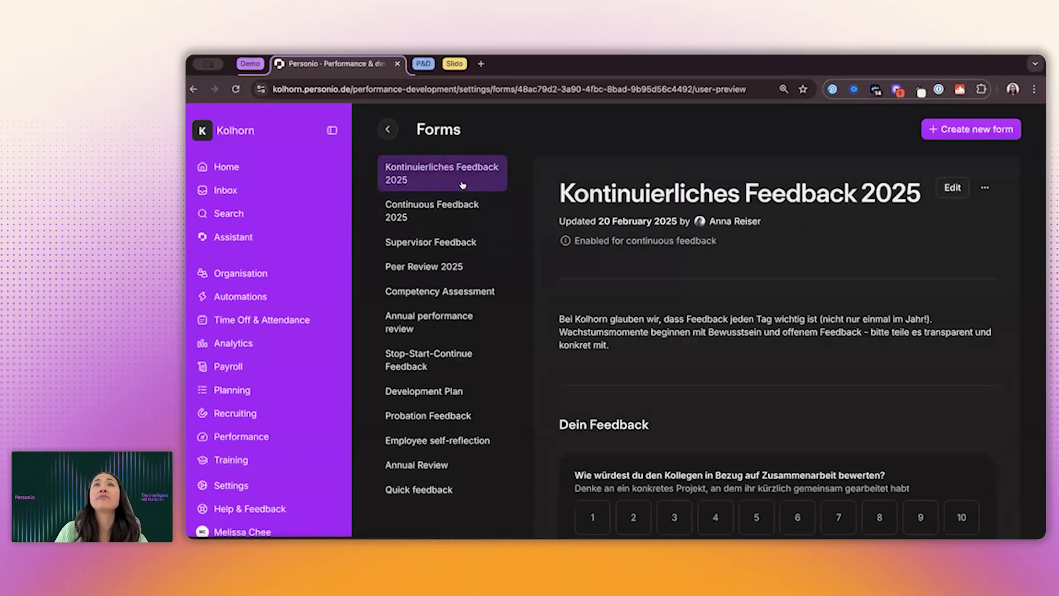
Review the Continuous Feedback 2025 form's content and check which additional actions are offered for it
{"action": "left_click", "coordinate": [423, 206]}
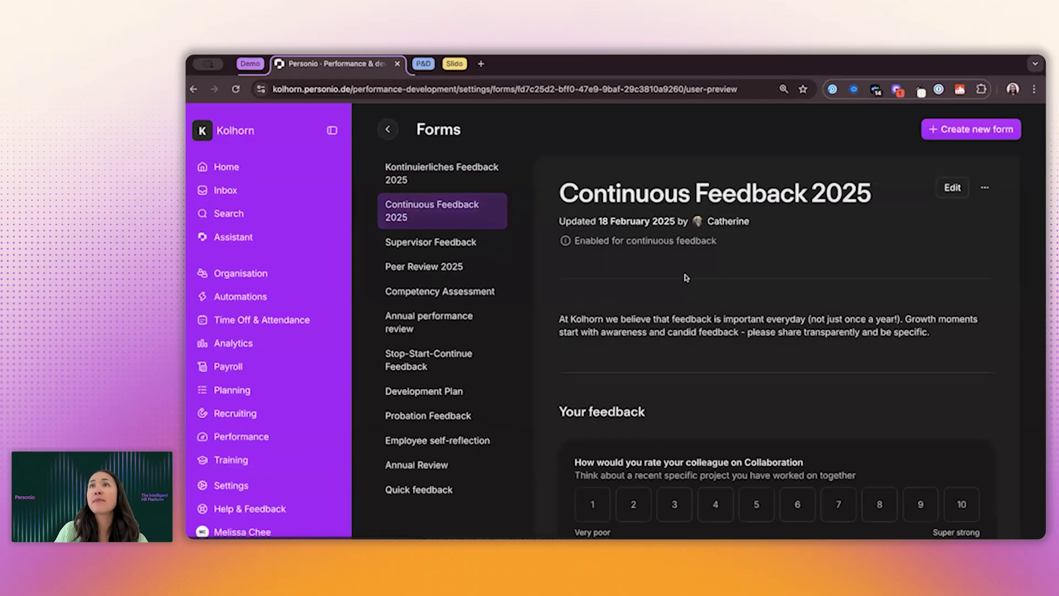
{"action": "scroll", "coordinate": [678, 351], "scroll_direction": "down", "scroll_amount": 2}
{"action": "scroll", "coordinate": [678, 351], "scroll_direction": "down", "scroll_amount": 5}
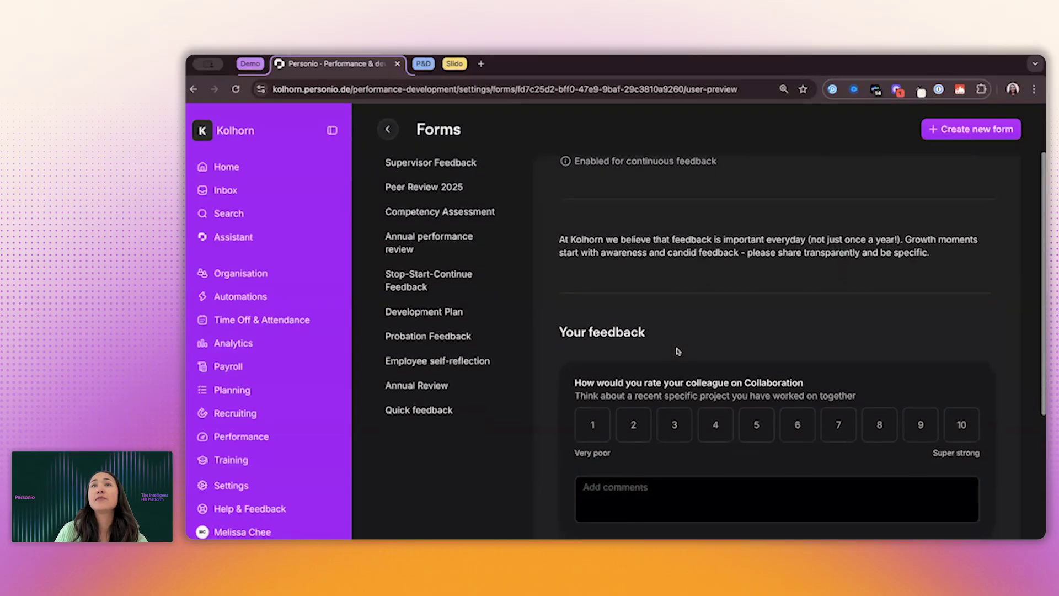
{"action": "scroll", "coordinate": [678, 351], "scroll_direction": "up", "scroll_amount": 5}
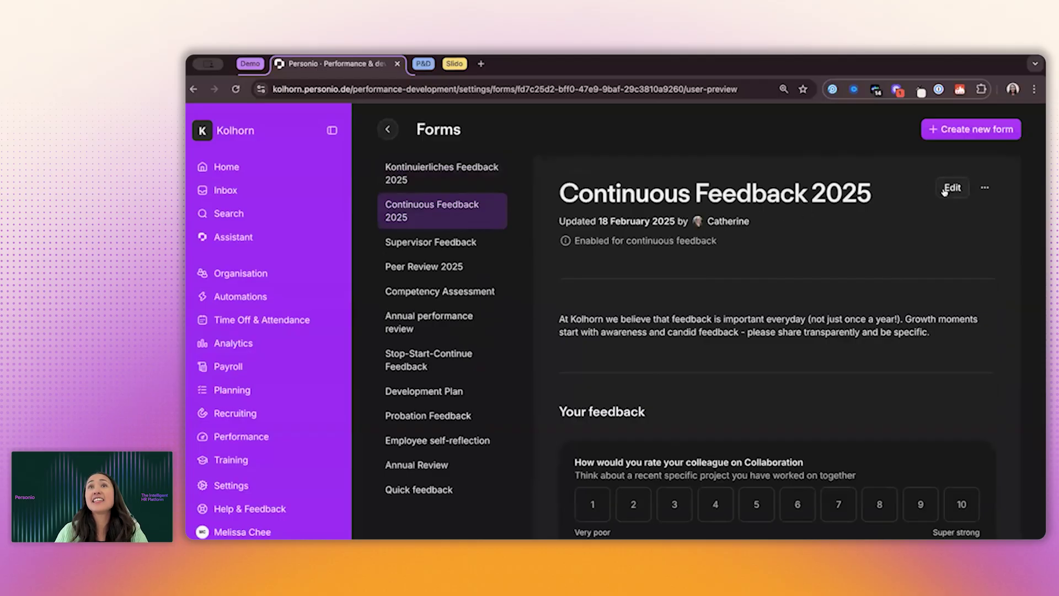
{"action": "left_click", "coordinate": [985, 187]}
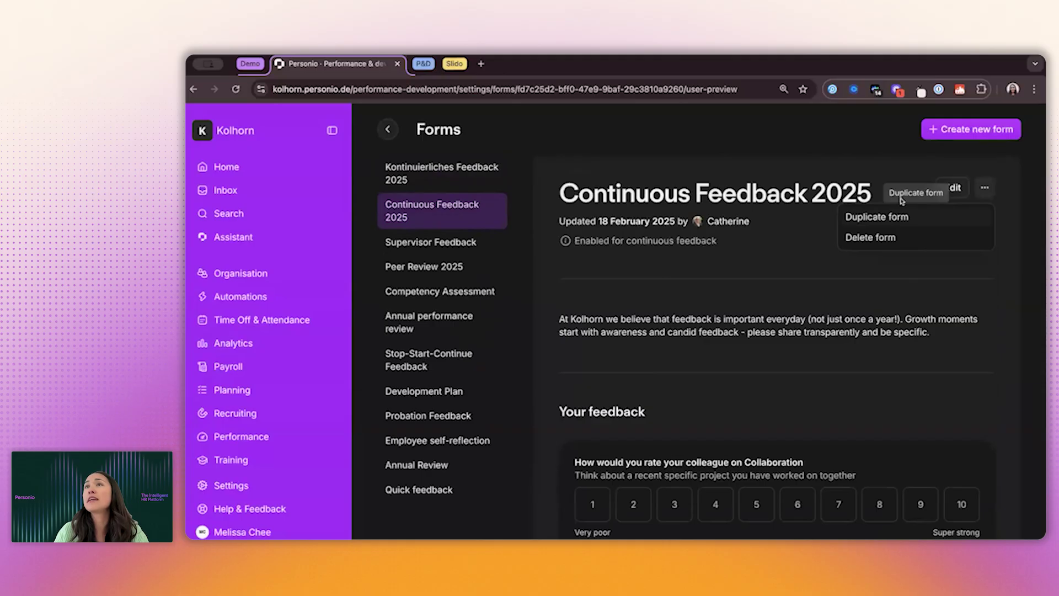
{"action": "left_click", "coordinate": [894, 172]}
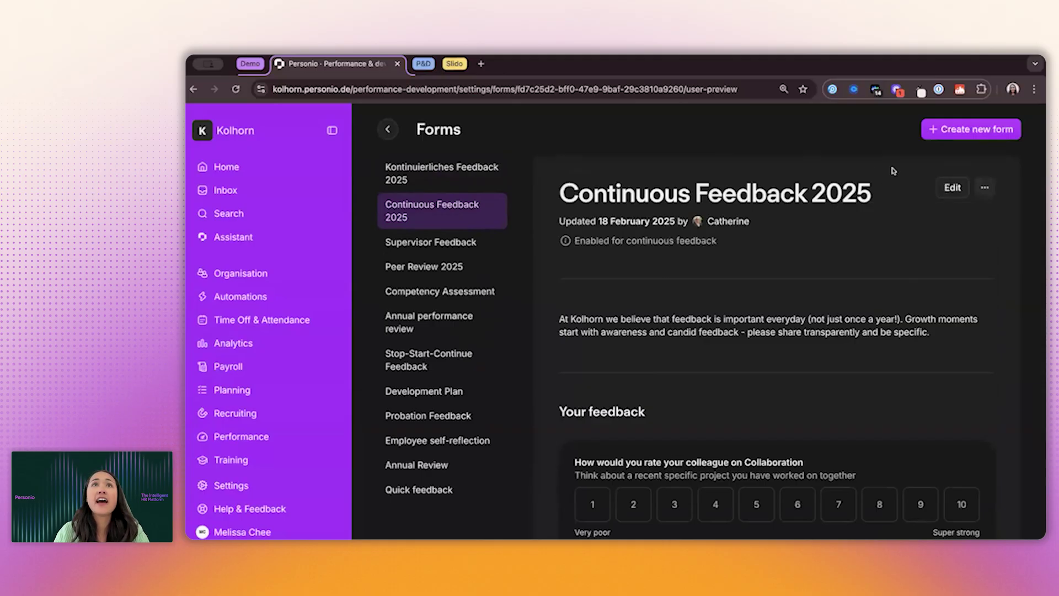
Create a new form and title it "Review Form"
{"action": "left_click", "coordinate": [963, 130]}
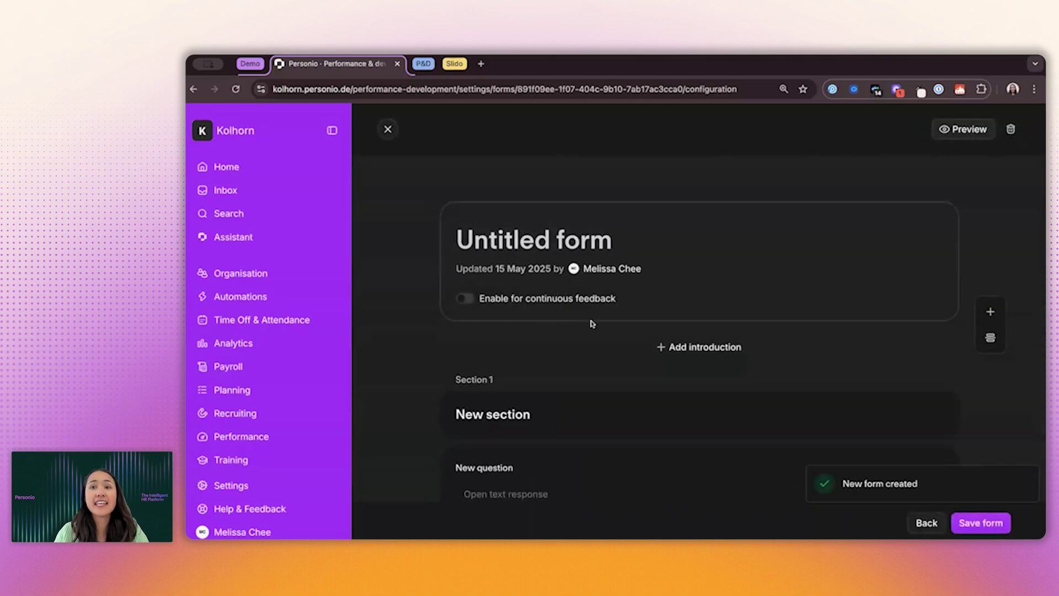
{"action": "scroll", "coordinate": [655, 455], "scroll_direction": "down", "scroll_amount": 2}
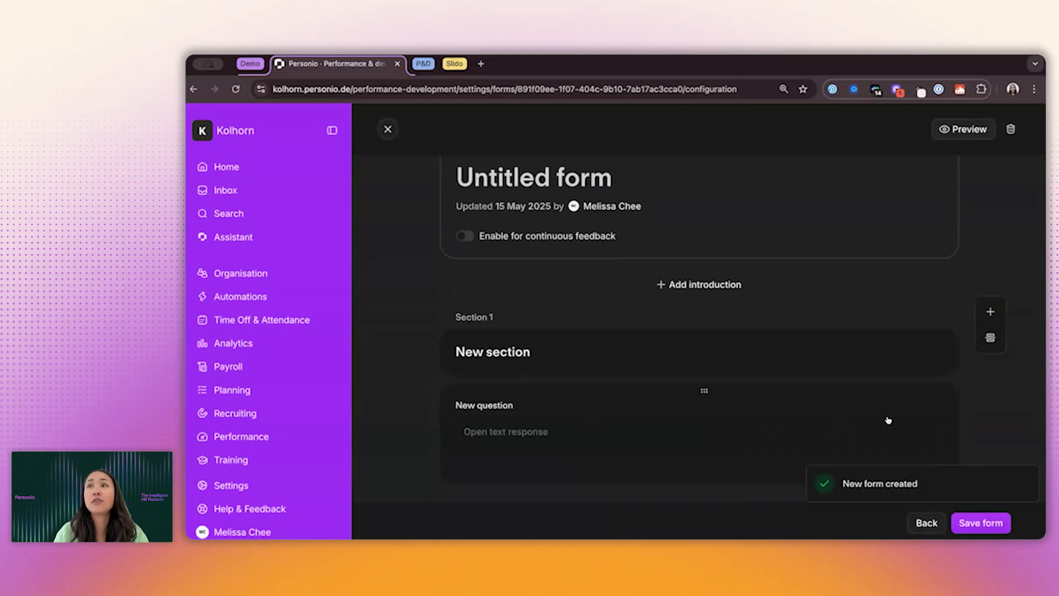
{"action": "scroll", "coordinate": [664, 415], "scroll_direction": "up", "scroll_amount": 1}
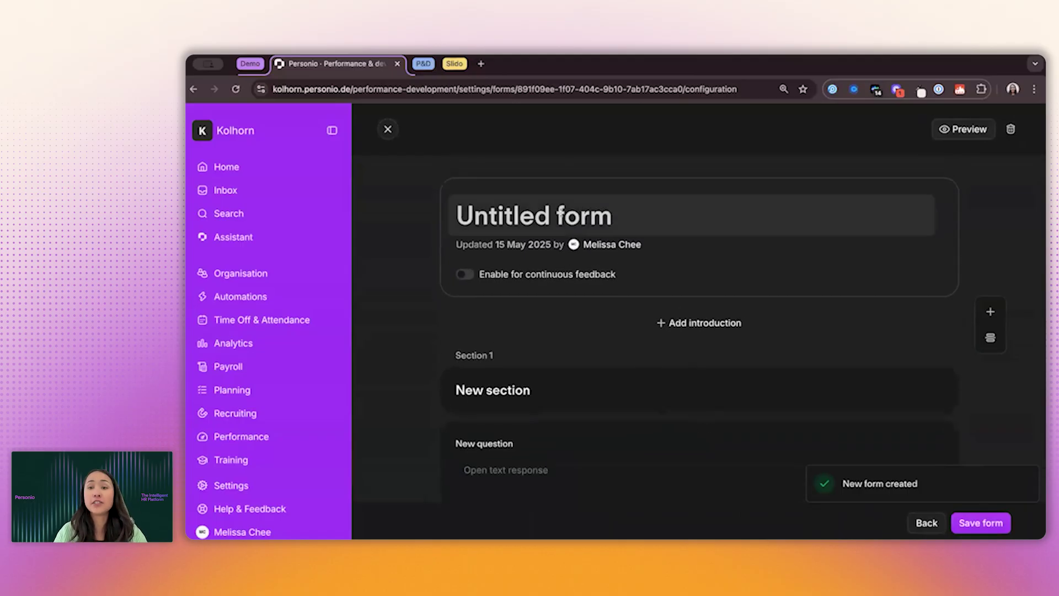
{"action": "left_click", "coordinate": [562, 213]}
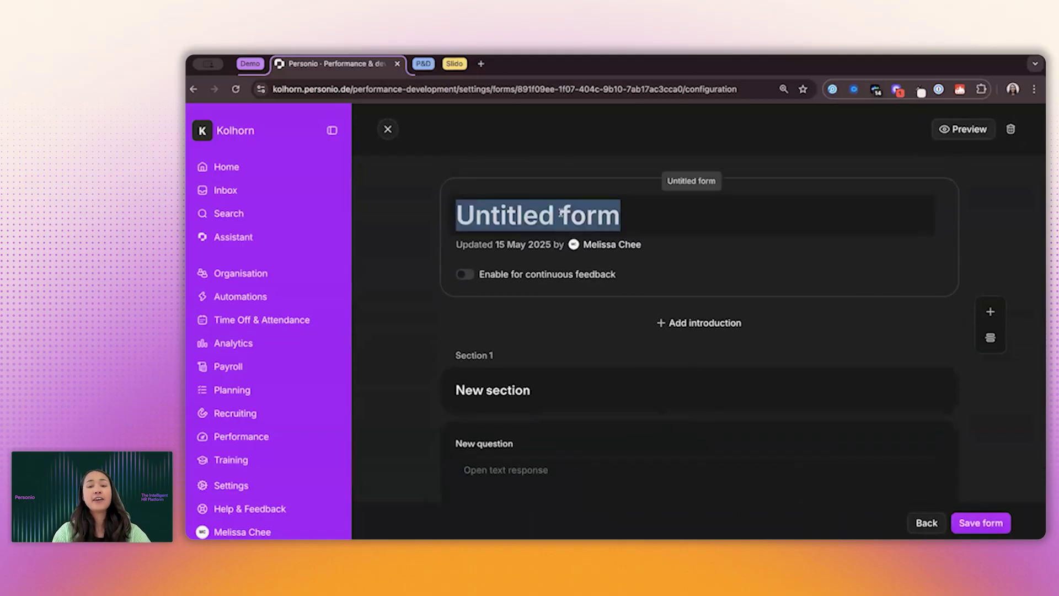
{"action": "type", "text": "Reve"}
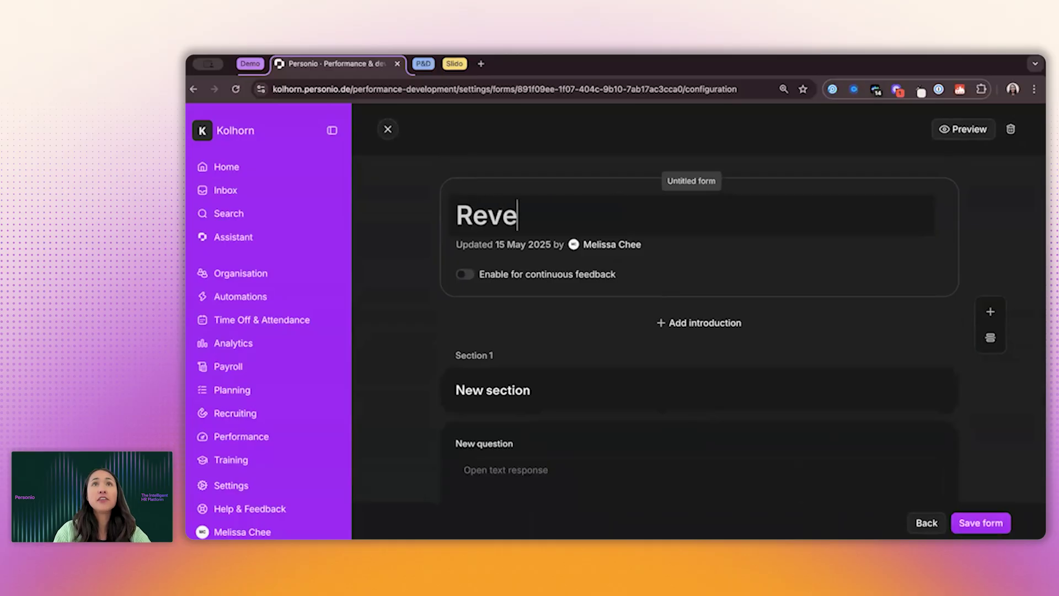
{"action": "key", "text": "BackSpace"}
{"action": "type", "text": "iew Form"}
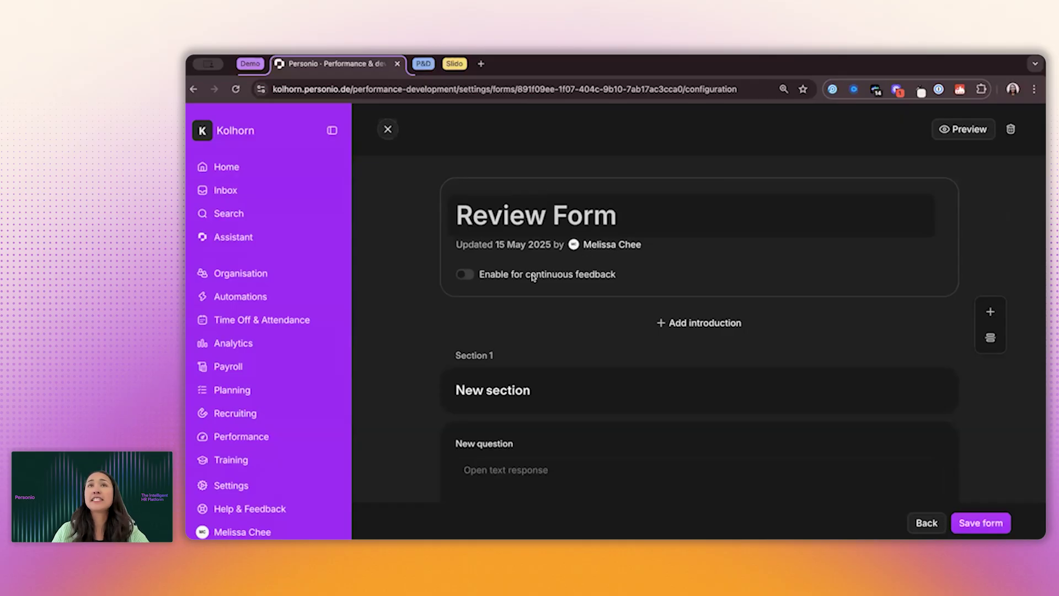
Try enabling the form for continuous feedback and making it the default, and switch both options off again
{"action": "left_click", "coordinate": [465, 276]}
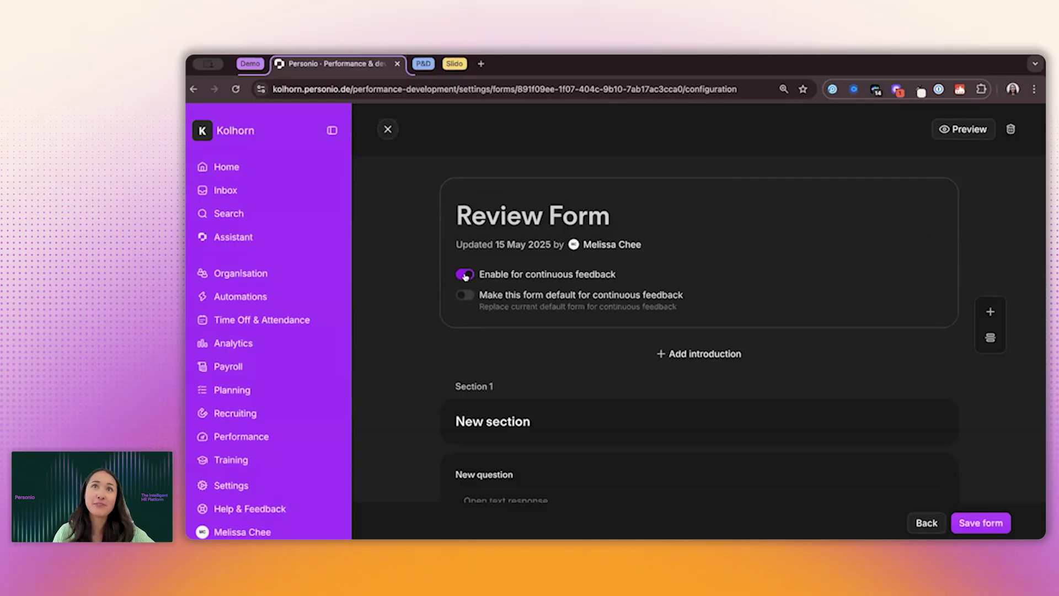
{"action": "left_click", "coordinate": [465, 295]}
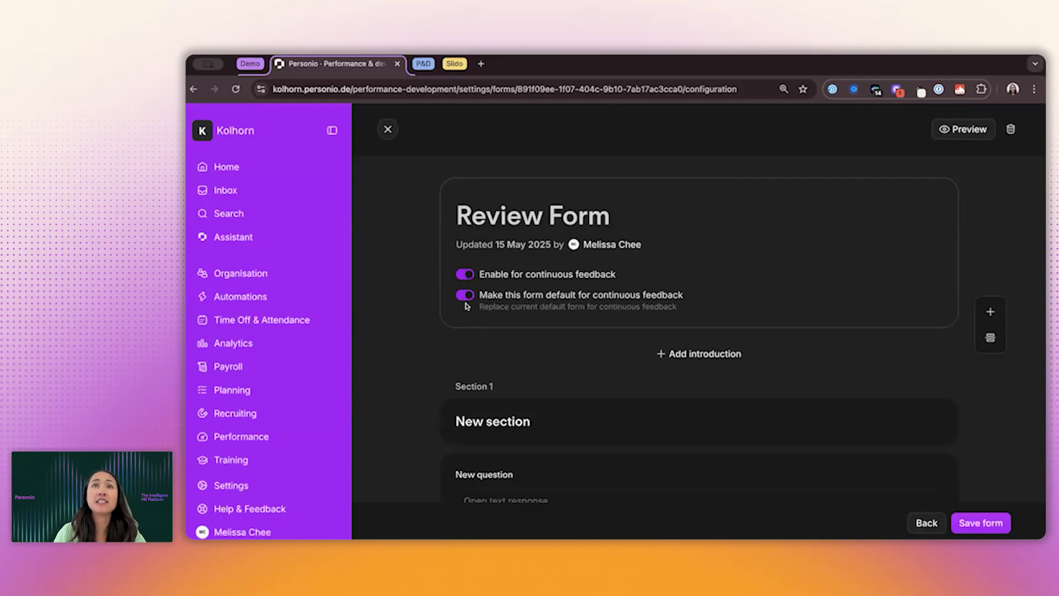
{"action": "left_click", "coordinate": [463, 297]}
{"action": "left_click", "coordinate": [464, 274]}
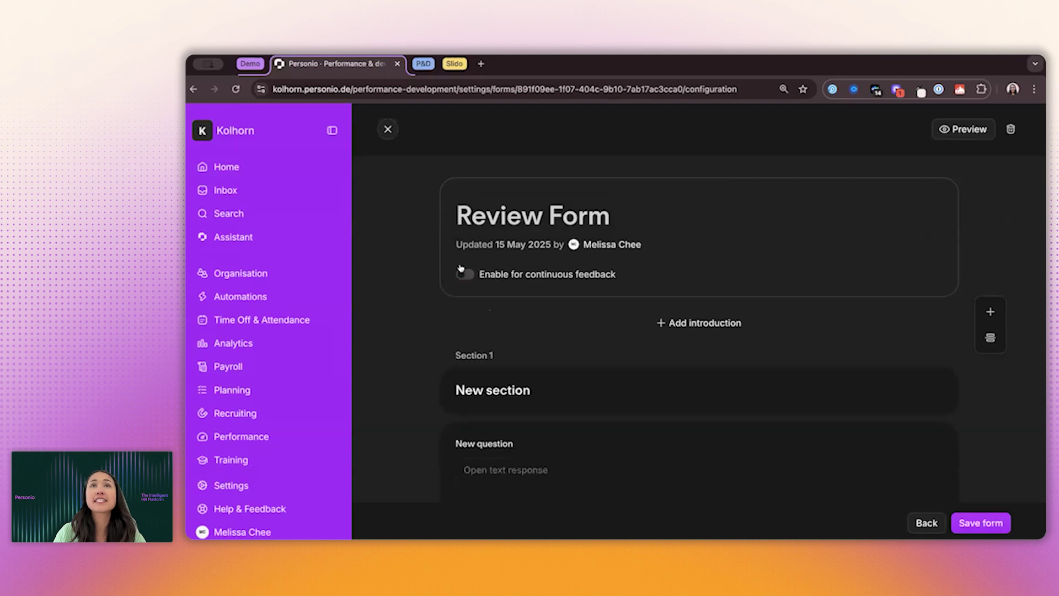
Add an introduction to the form with the text "Test"
{"action": "scroll", "coordinate": [535, 317], "scroll_direction": "down", "scroll_amount": 2}
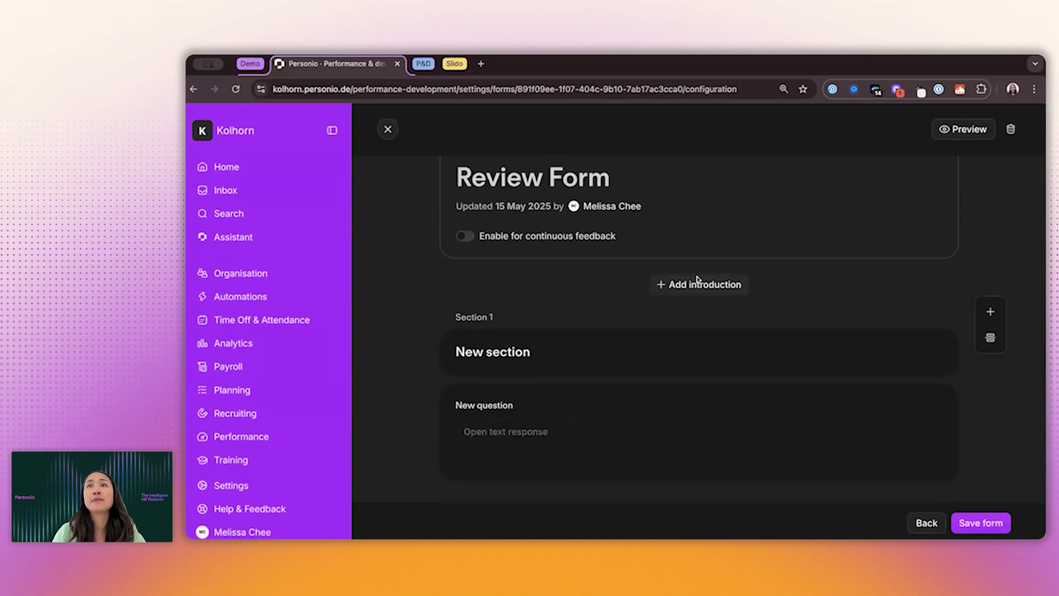
{"action": "left_click", "coordinate": [694, 282]}
{"action": "type", "text": "Test"}
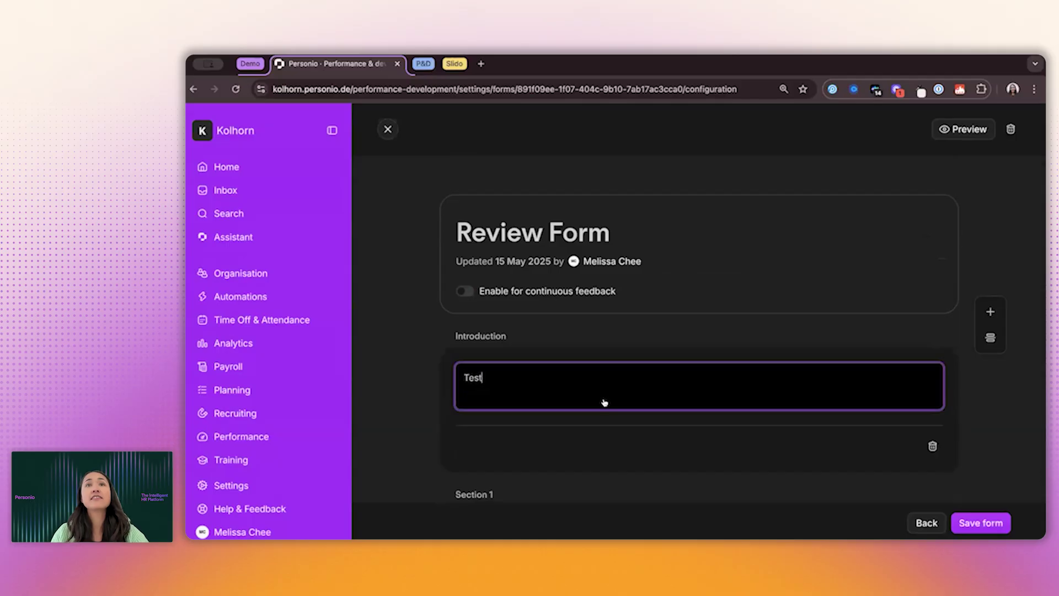
Add a question titled "Question" to Section 1 and place it above the existing question
{"action": "scroll", "coordinate": [603, 403], "scroll_direction": "down", "scroll_amount": 3}
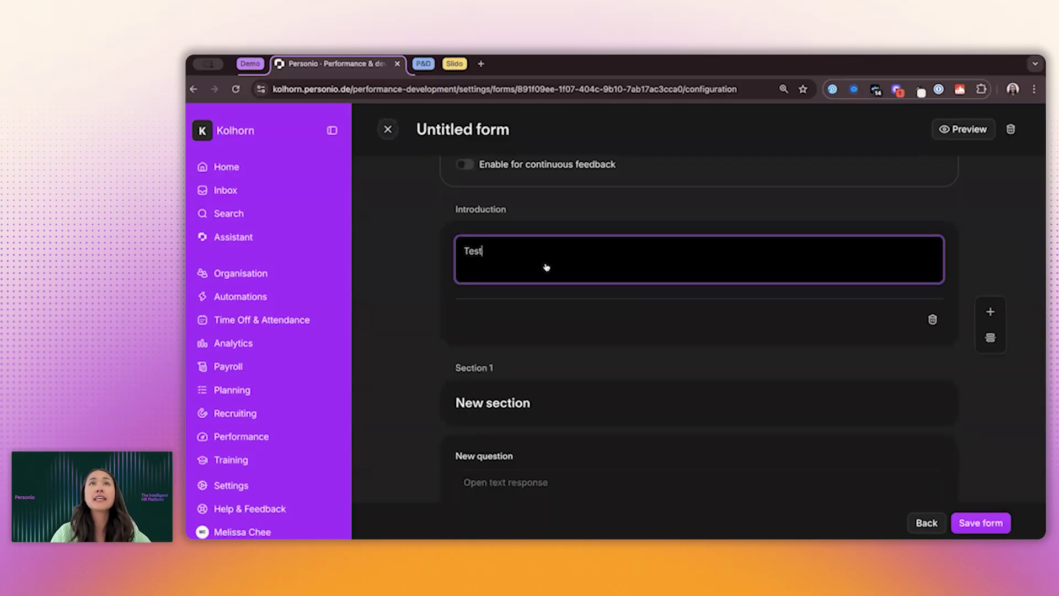
{"action": "scroll", "coordinate": [544, 270], "scroll_direction": "down", "scroll_amount": 2}
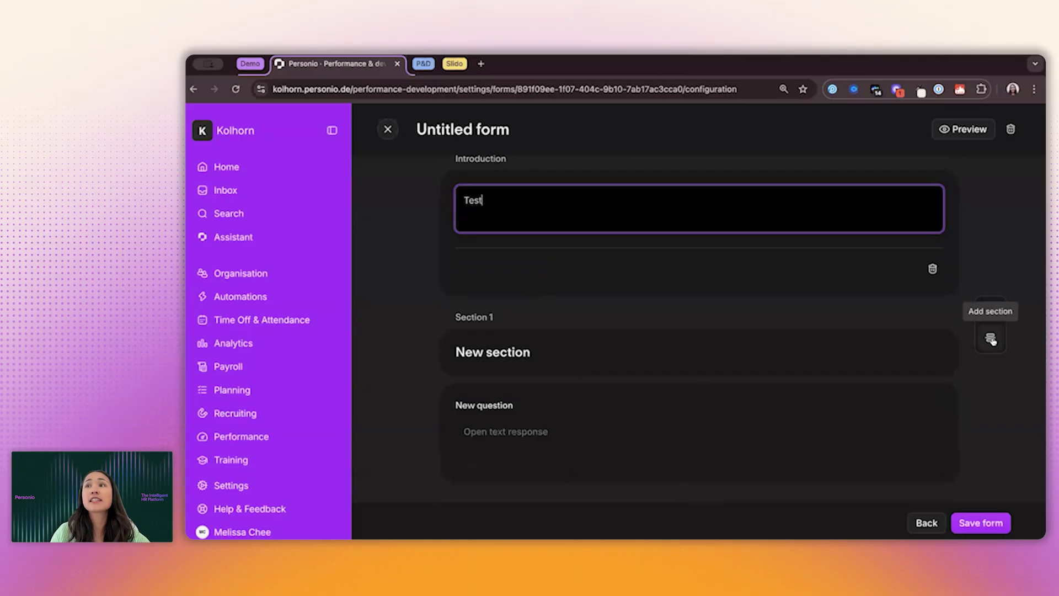
{"action": "left_click", "coordinate": [522, 353]}
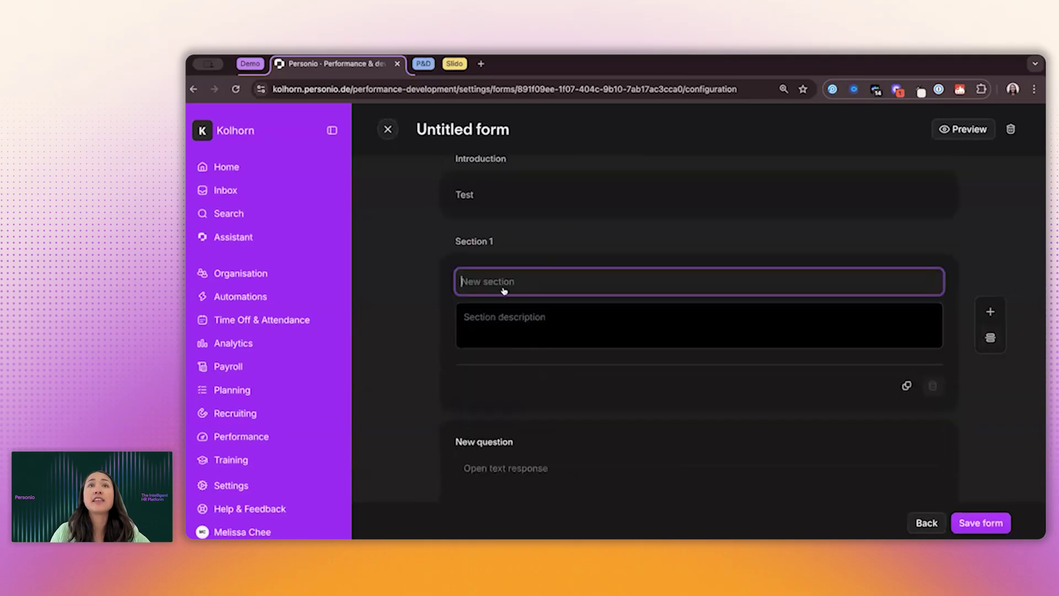
{"action": "scroll", "coordinate": [573, 350], "scroll_direction": "down", "scroll_amount": 1}
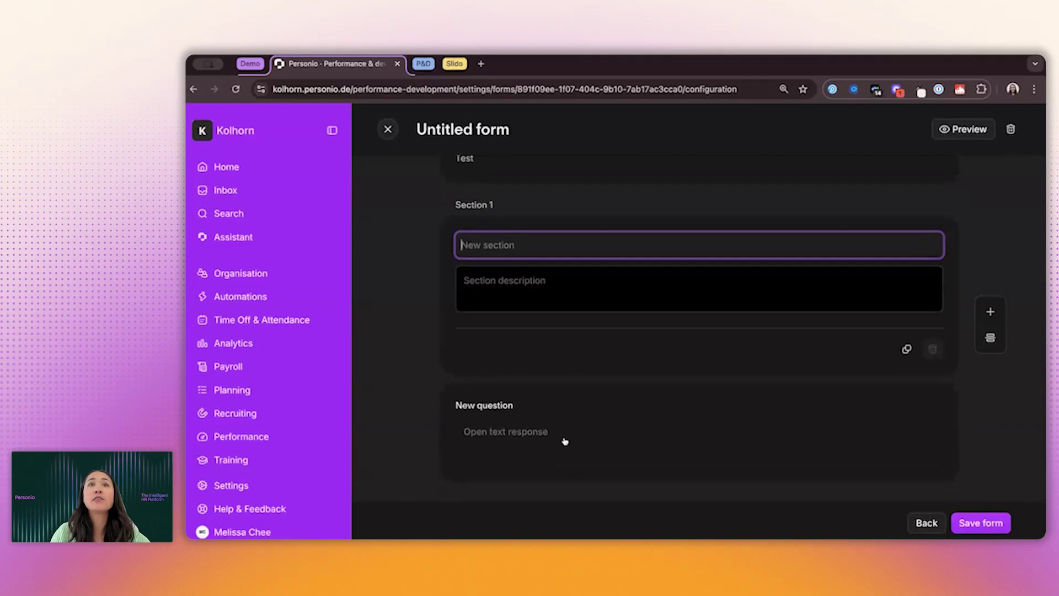
{"action": "left_click", "coordinate": [521, 403]}
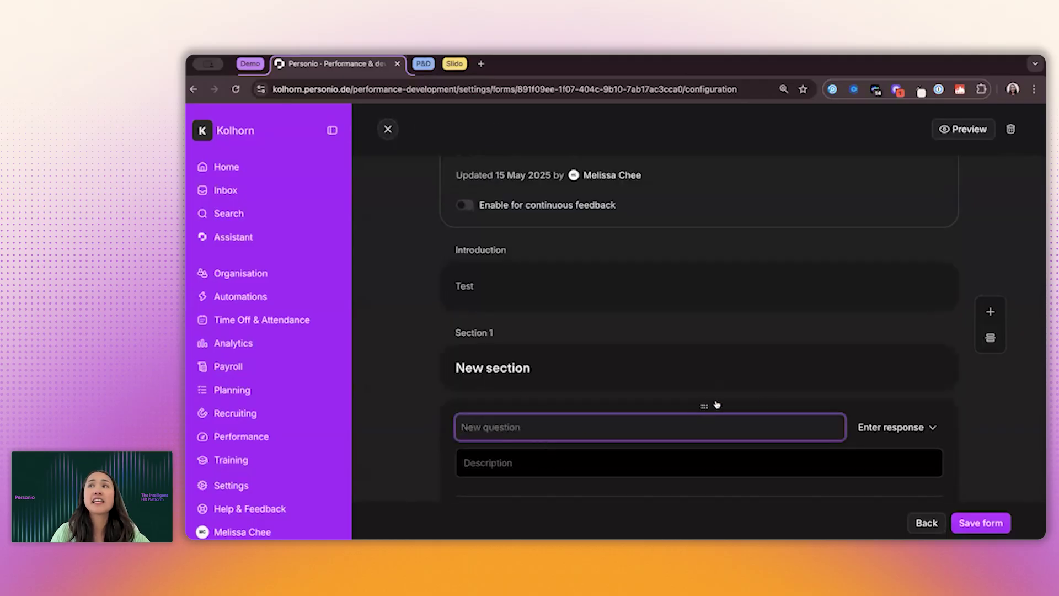
{"action": "left_click", "coordinate": [998, 310]}
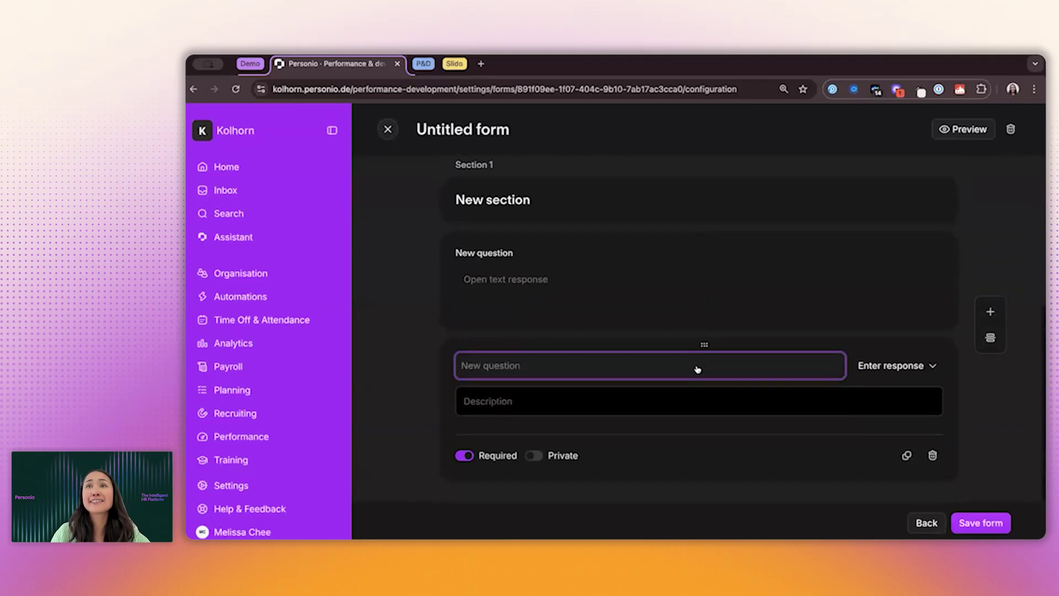
{"action": "left_click_drag", "start_coordinate": [700, 344], "coordinate": [695, 231]}
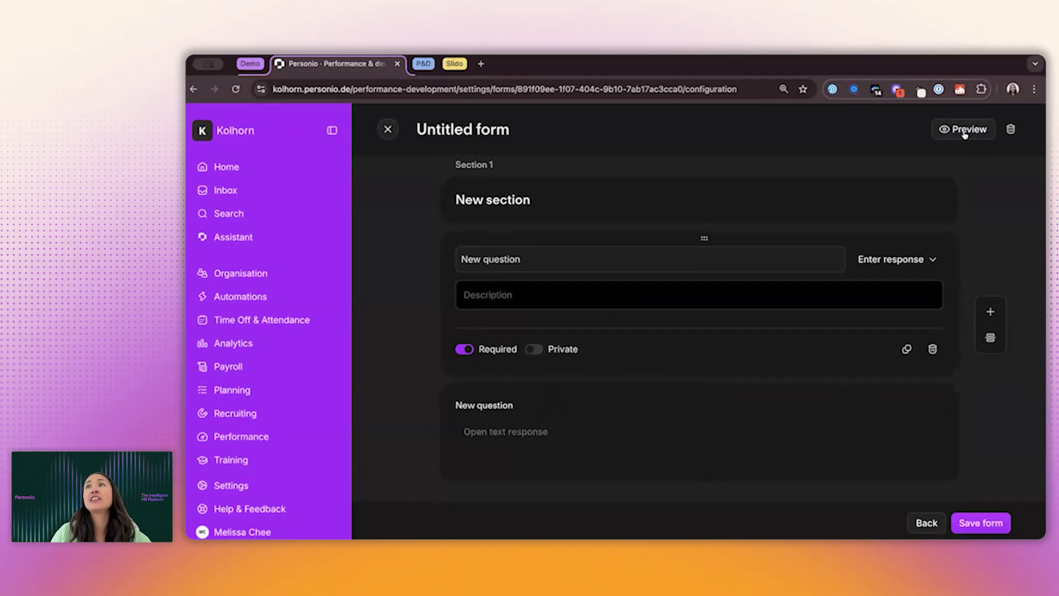
{"action": "left_click", "coordinate": [542, 264]}
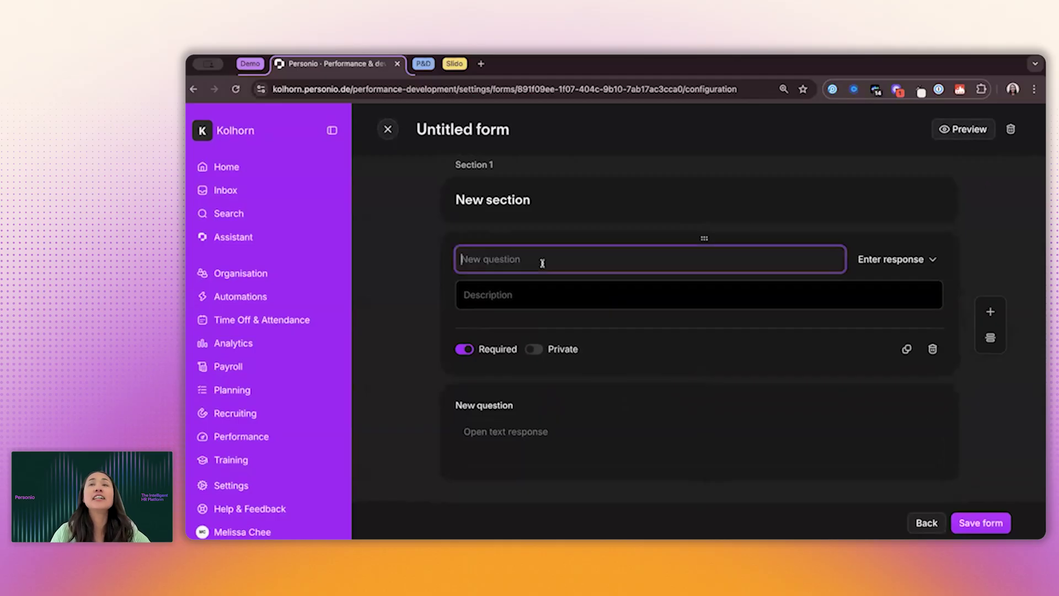
{"action": "type", "text": "Question"}
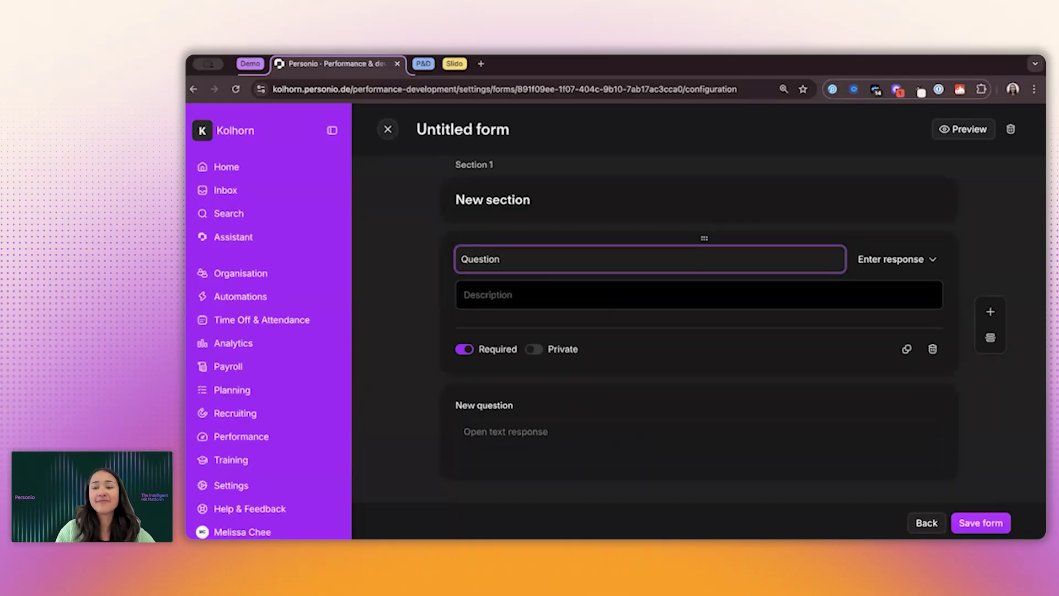
Set the question's response type to Descriptive scale and add two more options, for seven in all
{"action": "left_click", "coordinate": [889, 260]}
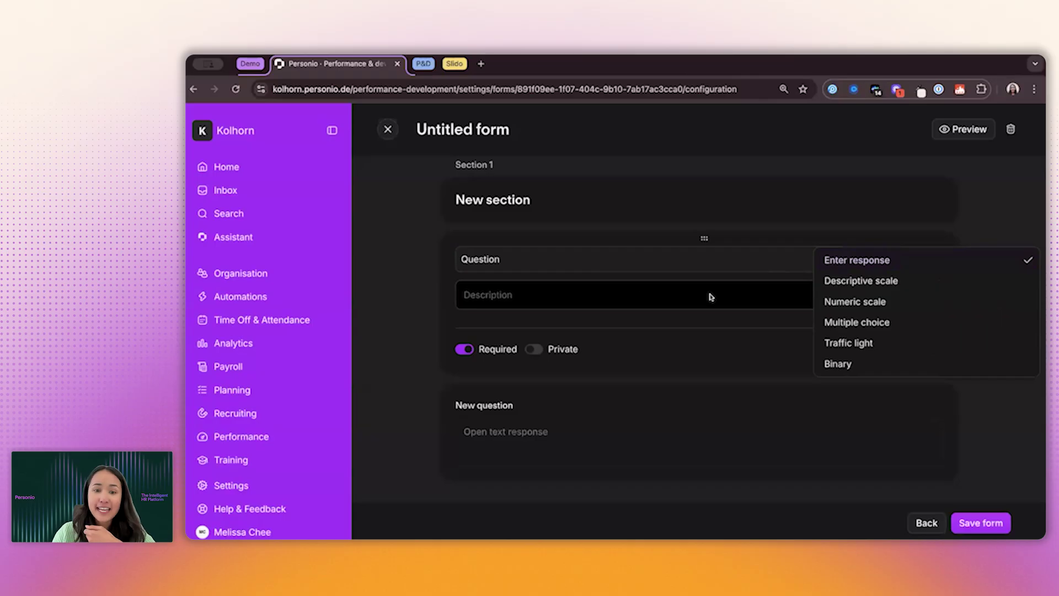
{"action": "left_click", "coordinate": [862, 282]}
{"action": "scroll", "coordinate": [709, 425], "scroll_direction": "down", "scroll_amount": 1}
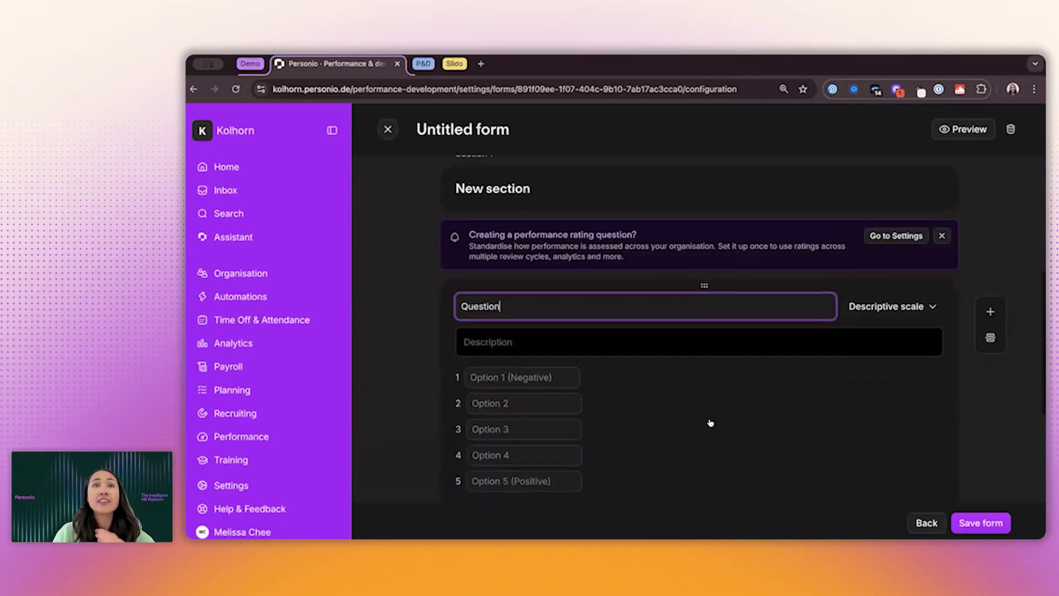
{"action": "scroll", "coordinate": [527, 468], "scroll_direction": "down", "scroll_amount": 1}
{"action": "scroll", "coordinate": [527, 468], "scroll_direction": "down", "scroll_amount": 1}
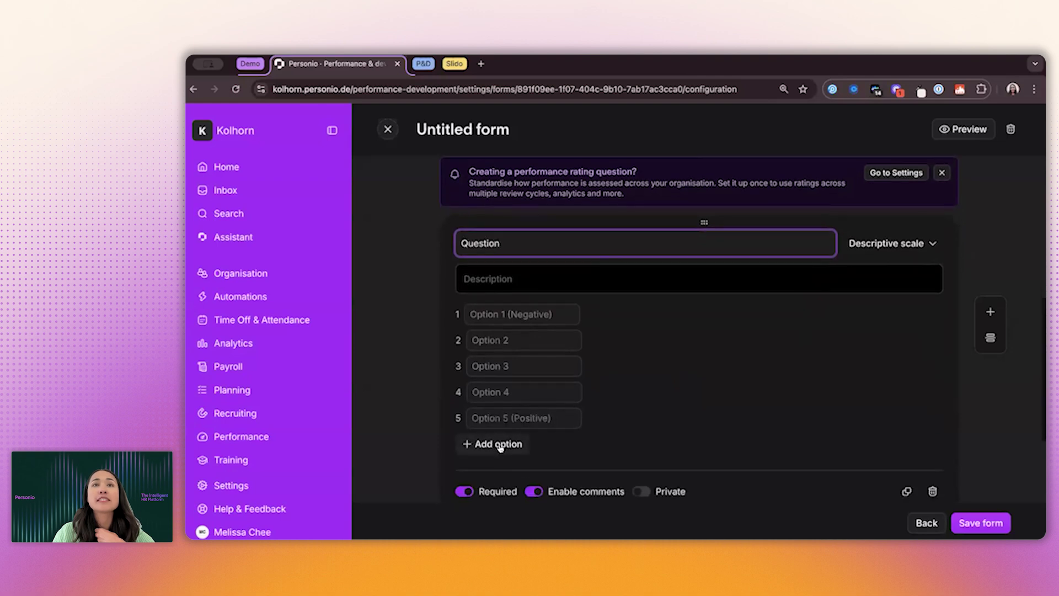
{"action": "left_click", "coordinate": [500, 445]}
{"action": "left_click", "coordinate": [499, 445]}
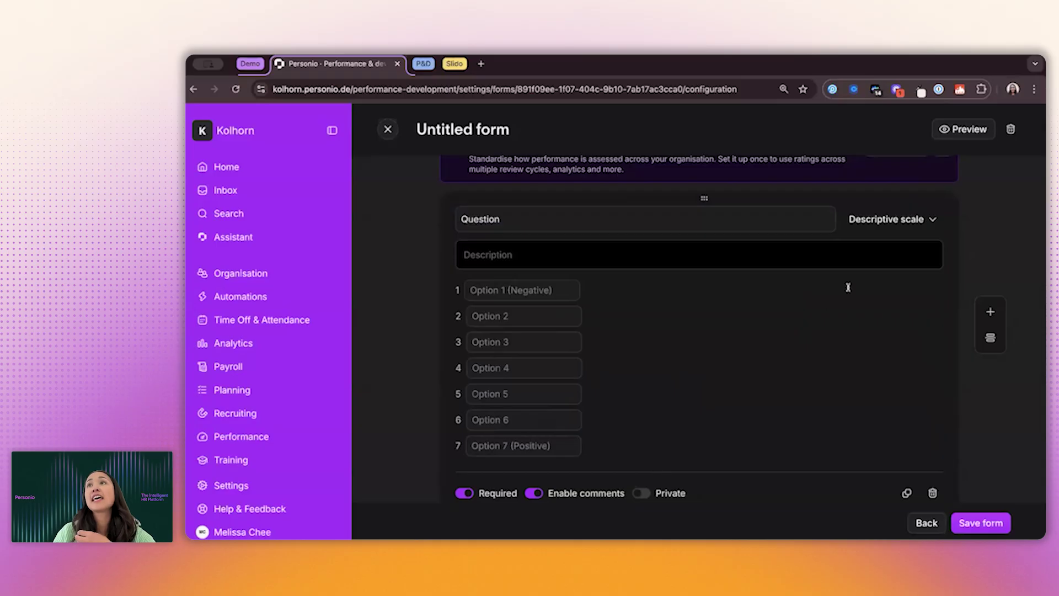
Try the Numeric scale and Multiple choice response types for the question
{"action": "left_click", "coordinate": [881, 219]}
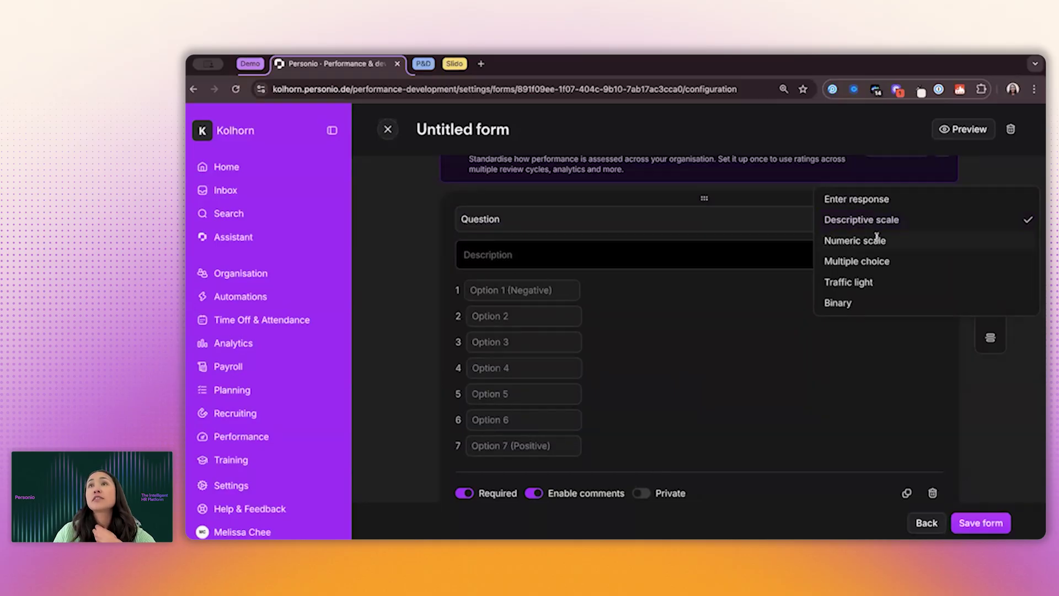
{"action": "left_click", "coordinate": [877, 240]}
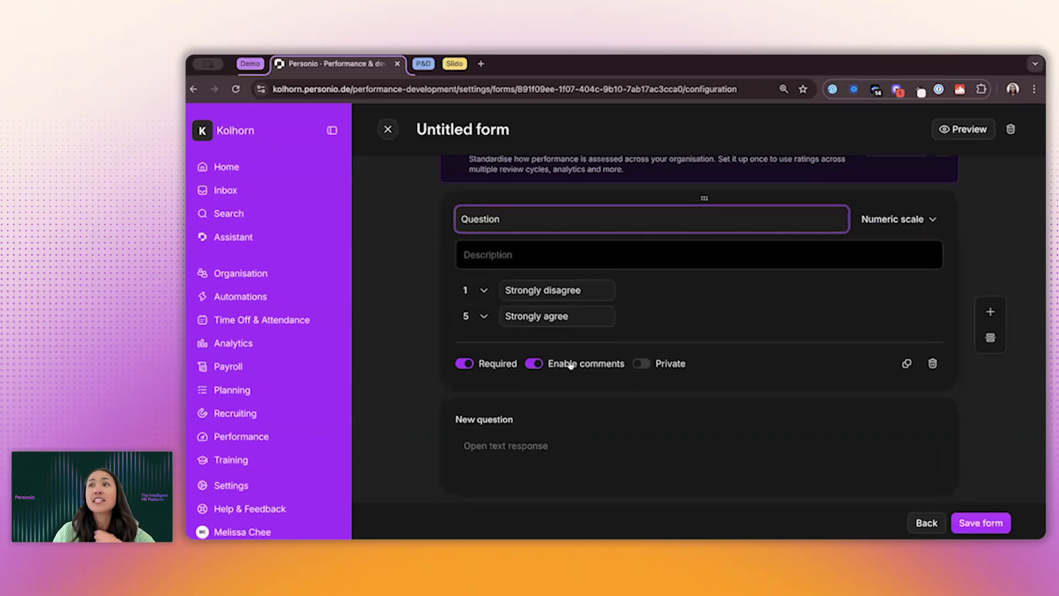
{"action": "left_click", "coordinate": [897, 227]}
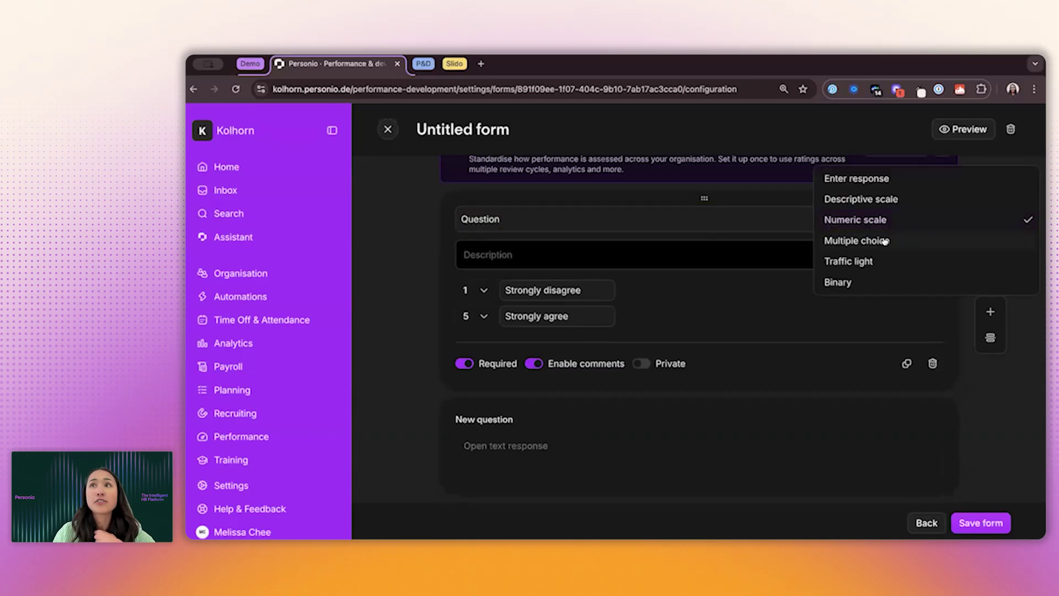
{"action": "left_click", "coordinate": [885, 241]}
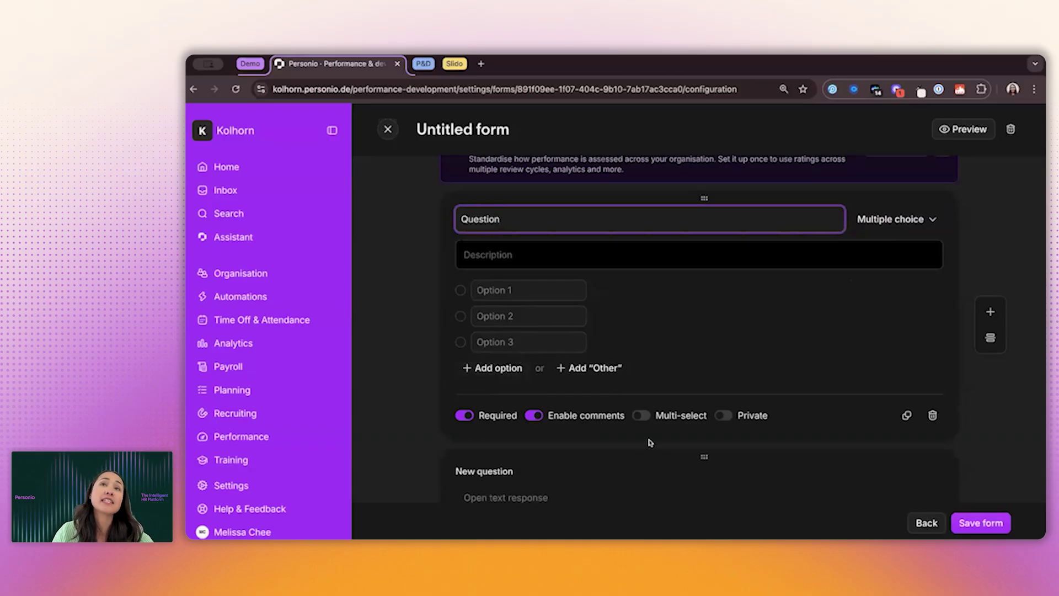
Try the Traffic light response type for the question and switch it to Binary
{"action": "left_click", "coordinate": [884, 219]}
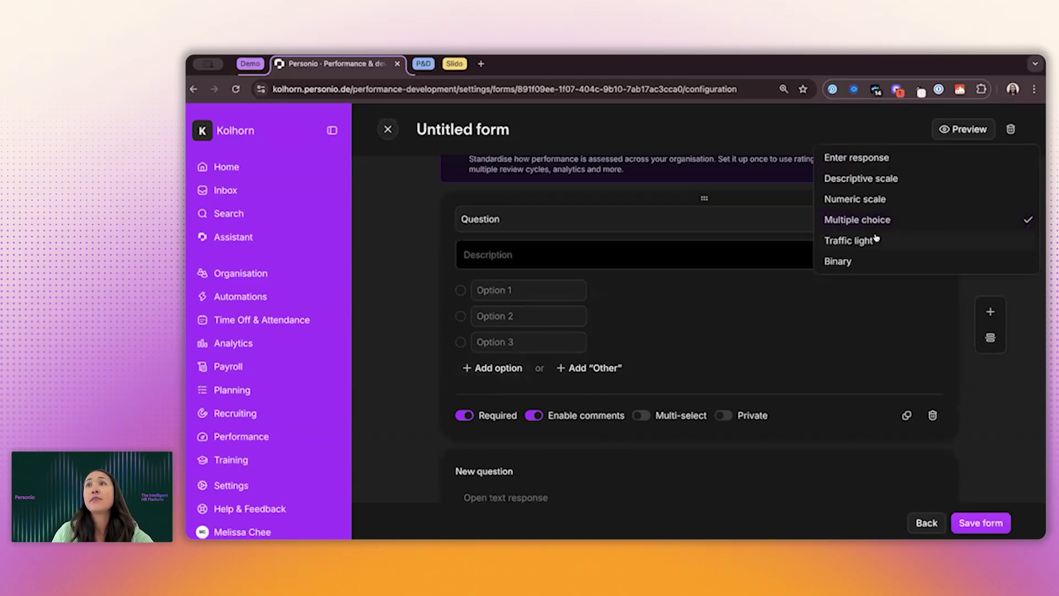
{"action": "left_click", "coordinate": [877, 240]}
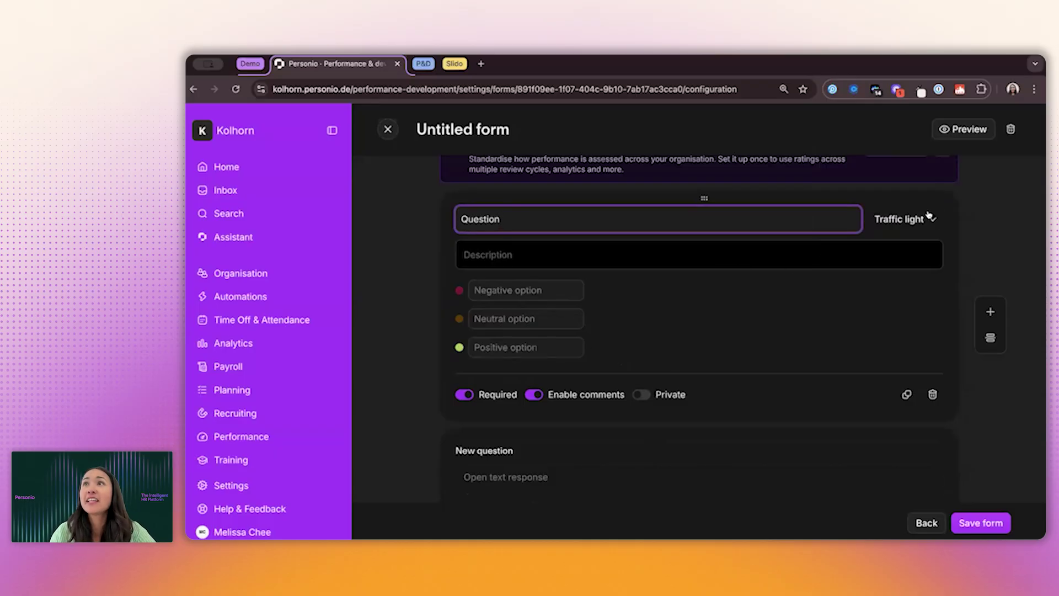
{"action": "left_click", "coordinate": [906, 219]}
{"action": "left_click", "coordinate": [839, 241]}
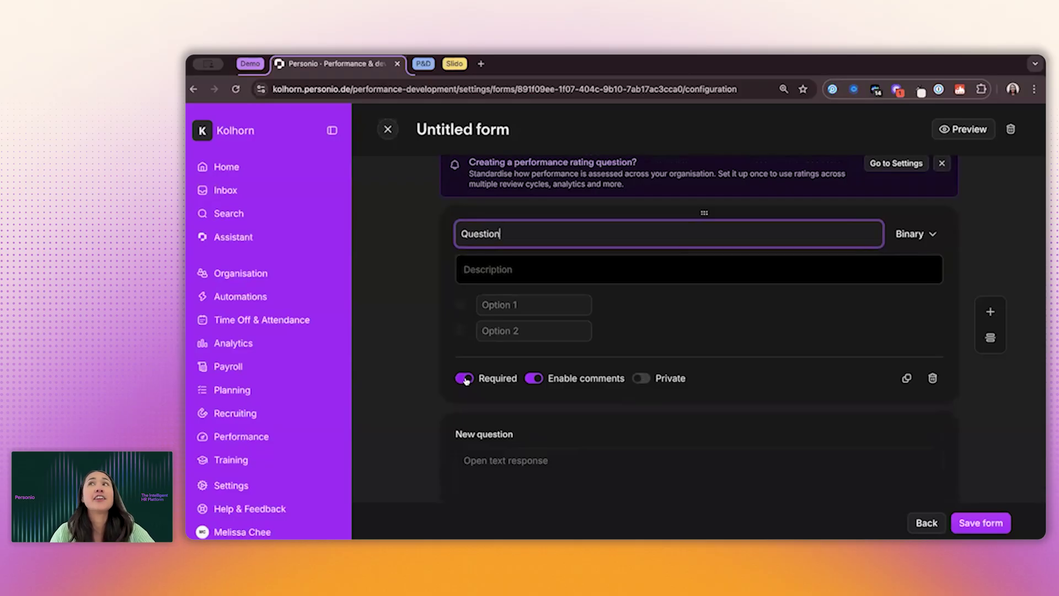
Delete the untitled review form permanently
{"action": "scroll", "coordinate": [518, 380], "scroll_direction": "up", "scroll_amount": 1}
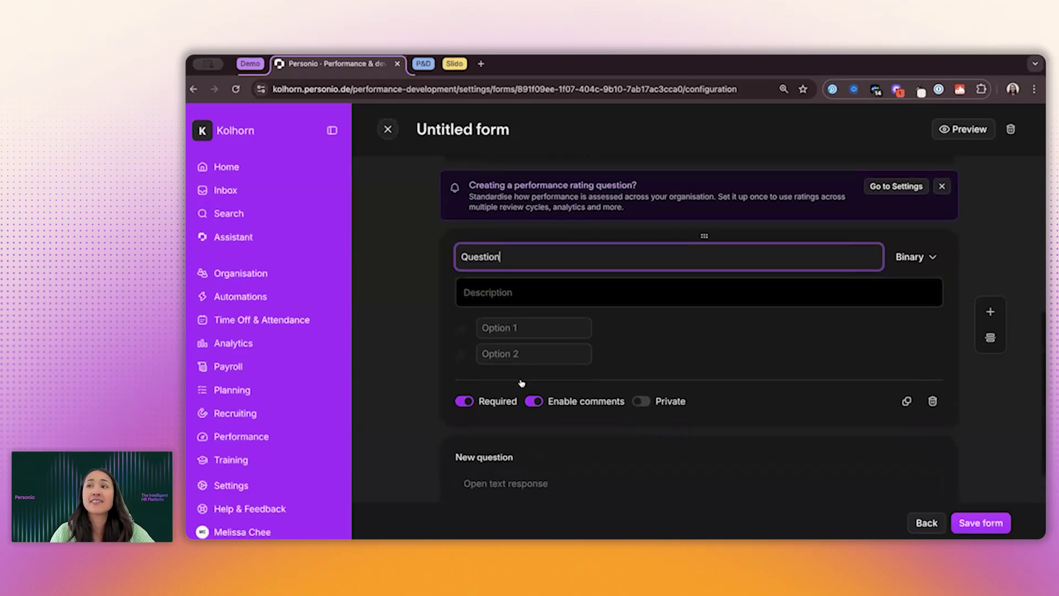
{"action": "scroll", "coordinate": [522, 383], "scroll_direction": "down", "scroll_amount": 2}
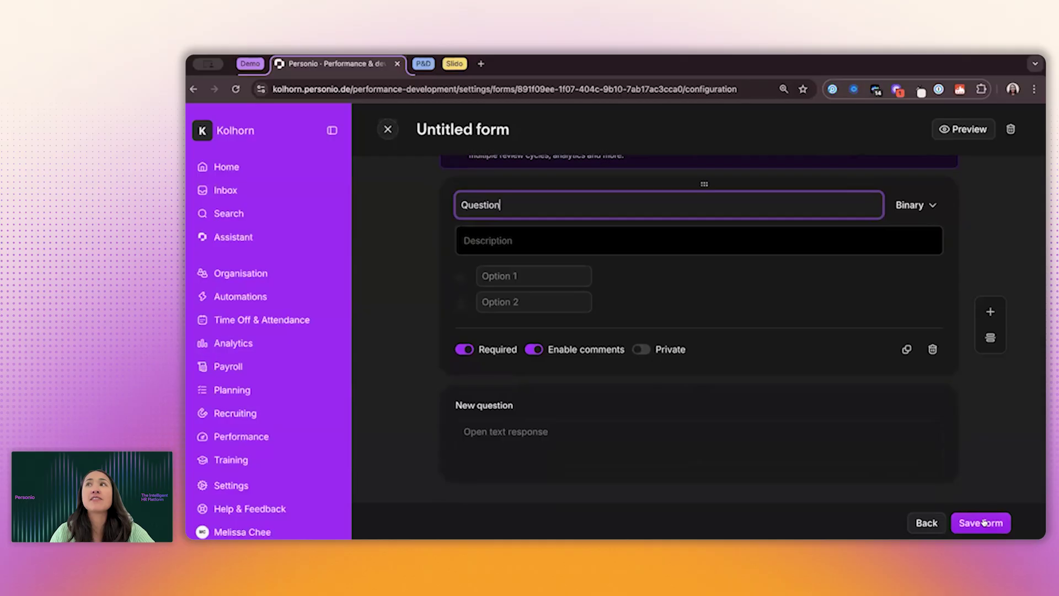
{"action": "scroll", "coordinate": [651, 309], "scroll_direction": "up", "scroll_amount": 5}
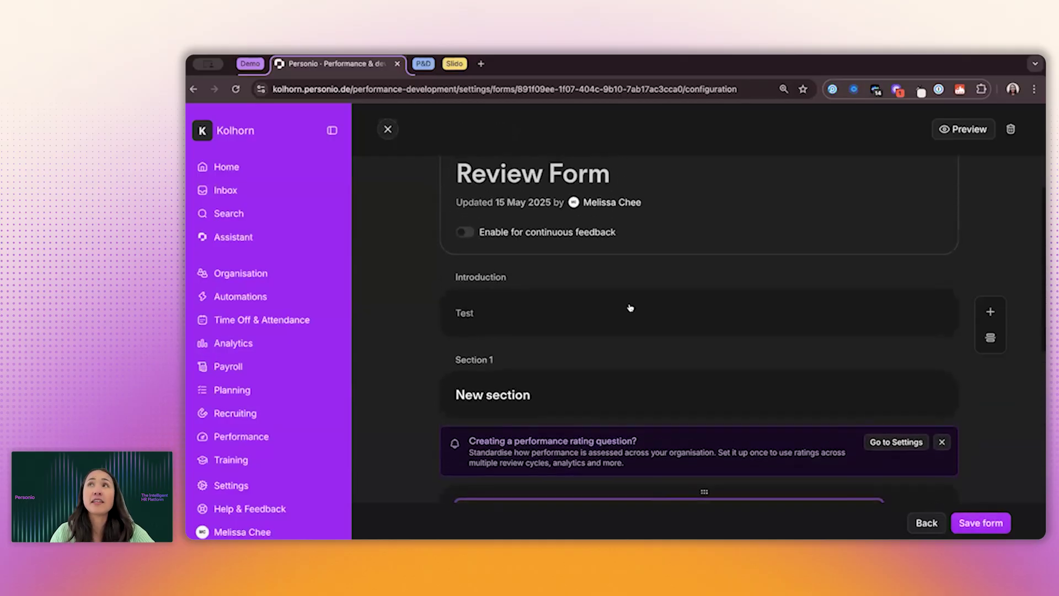
{"action": "scroll", "coordinate": [631, 307], "scroll_direction": "up", "scroll_amount": 2}
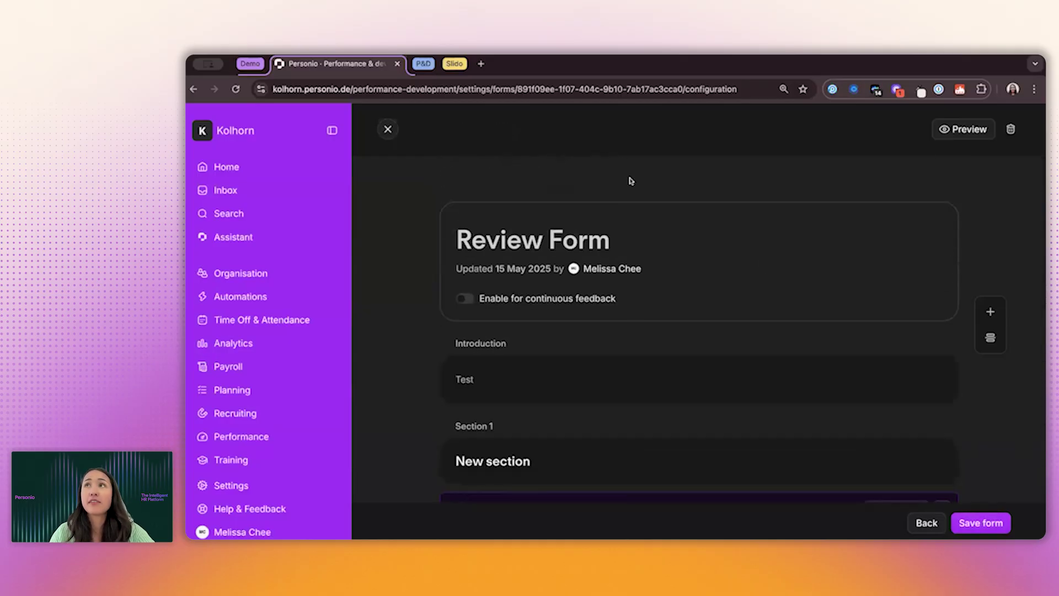
{"action": "left_click", "coordinate": [1010, 131]}
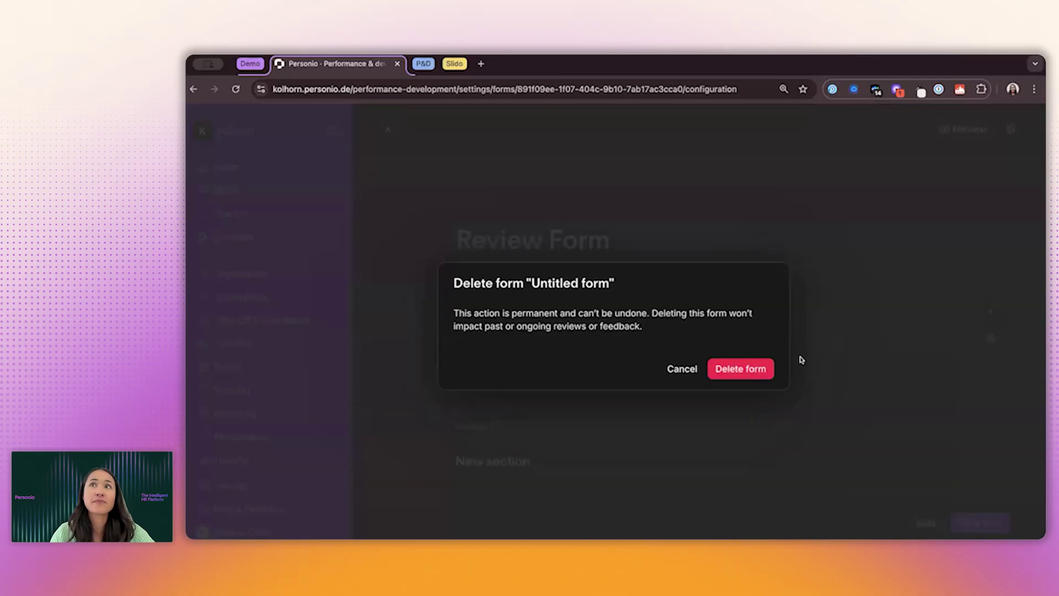
{"action": "left_click", "coordinate": [767, 372]}
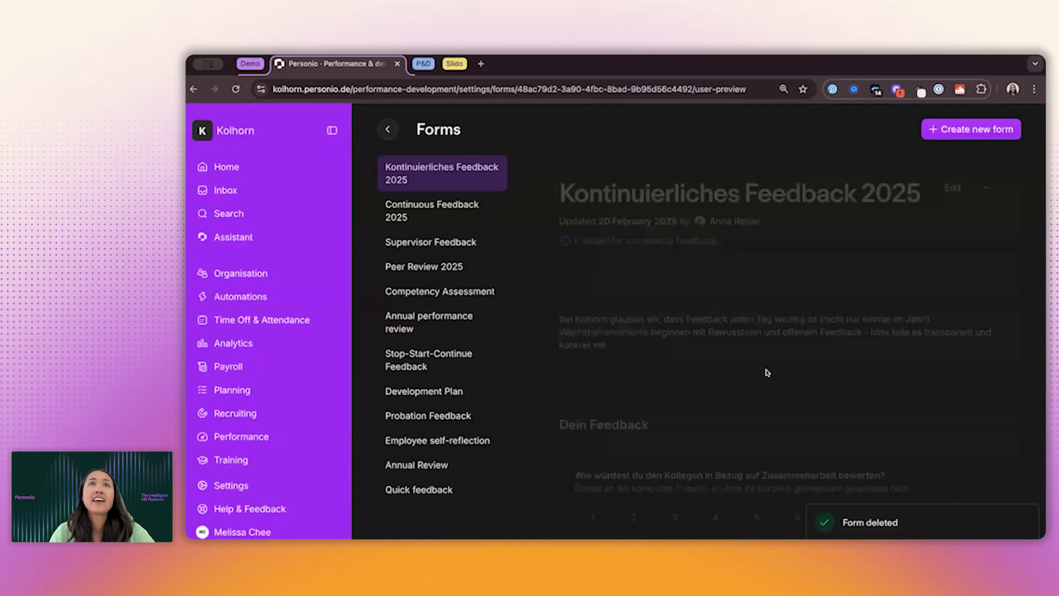
Return to the performance and development settings and open the Performance rating setup to examine its evaluation question
{"action": "left_click", "coordinate": [389, 130]}
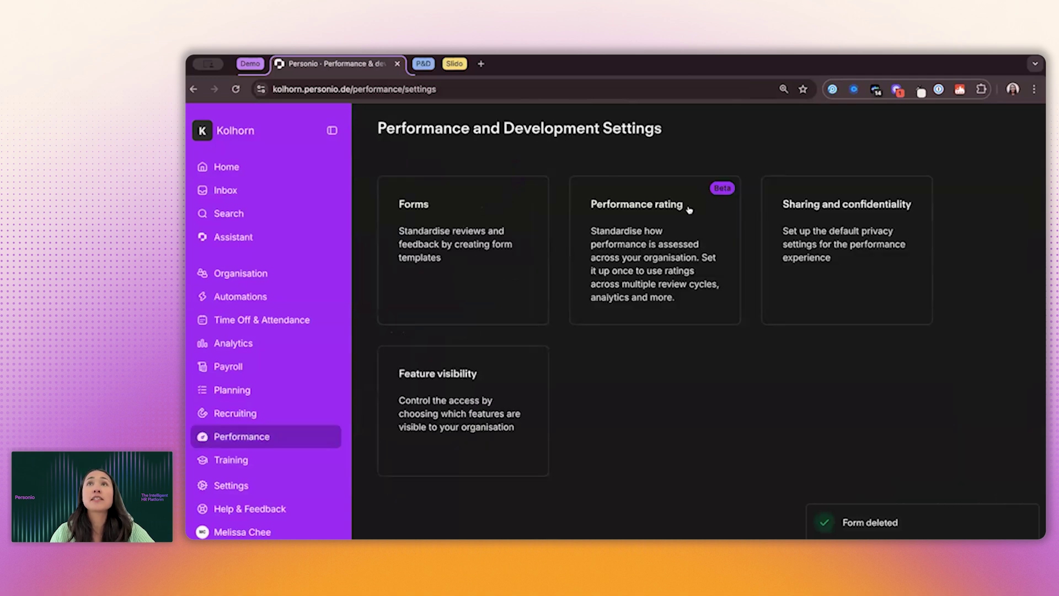
{"action": "left_click", "coordinate": [669, 245]}
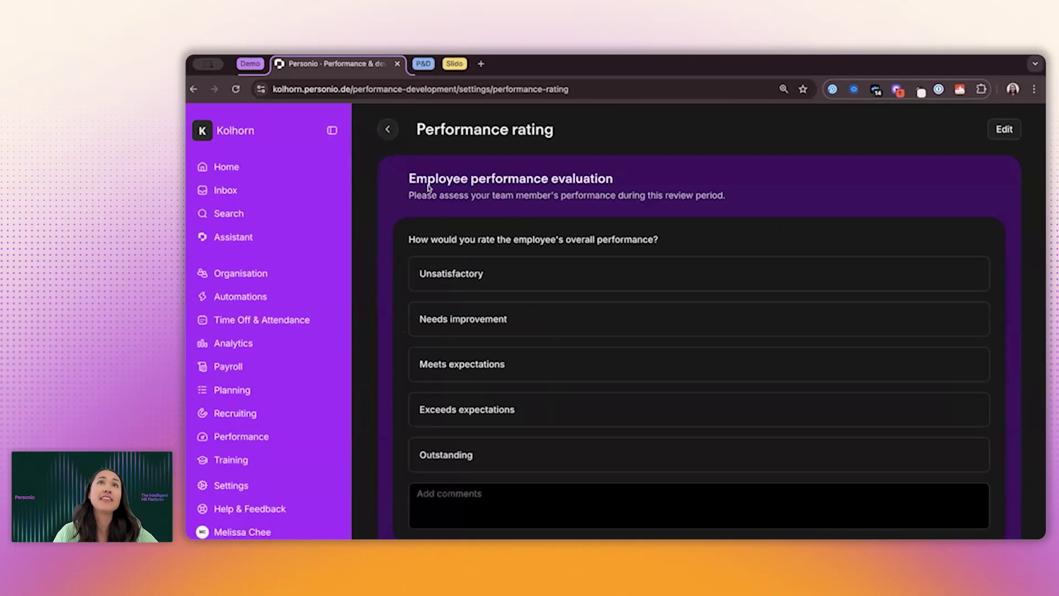
{"action": "scroll", "coordinate": [629, 280], "scroll_direction": "down", "scroll_amount": 1}
Try the Numeric scale for the overall performance rating question, discard the change and leave the performance rating setup
{"action": "left_click", "coordinate": [1000, 129]}
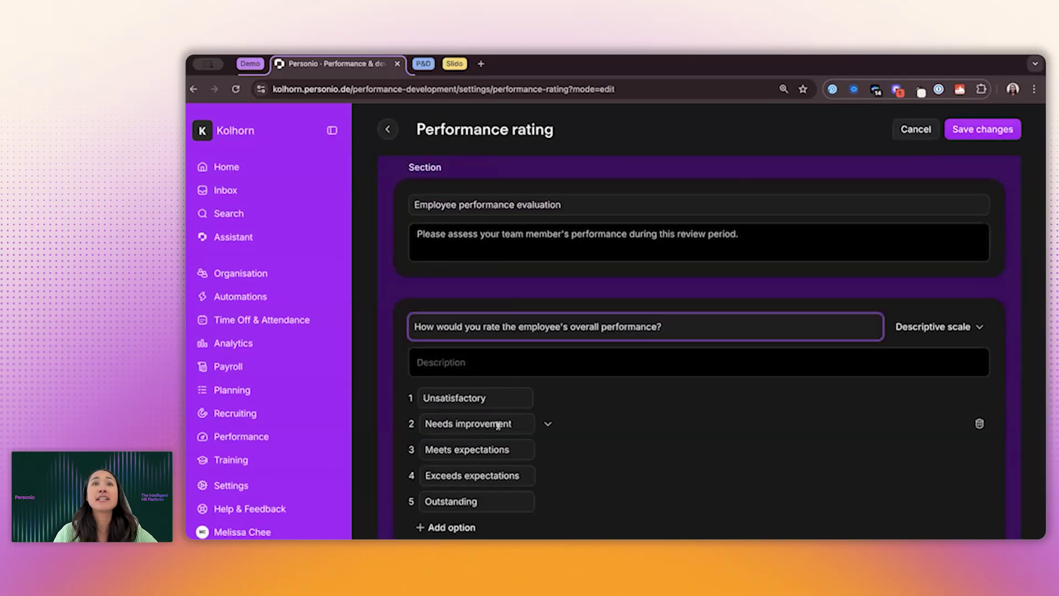
{"action": "scroll", "coordinate": [552, 458], "scroll_direction": "down", "scroll_amount": 2}
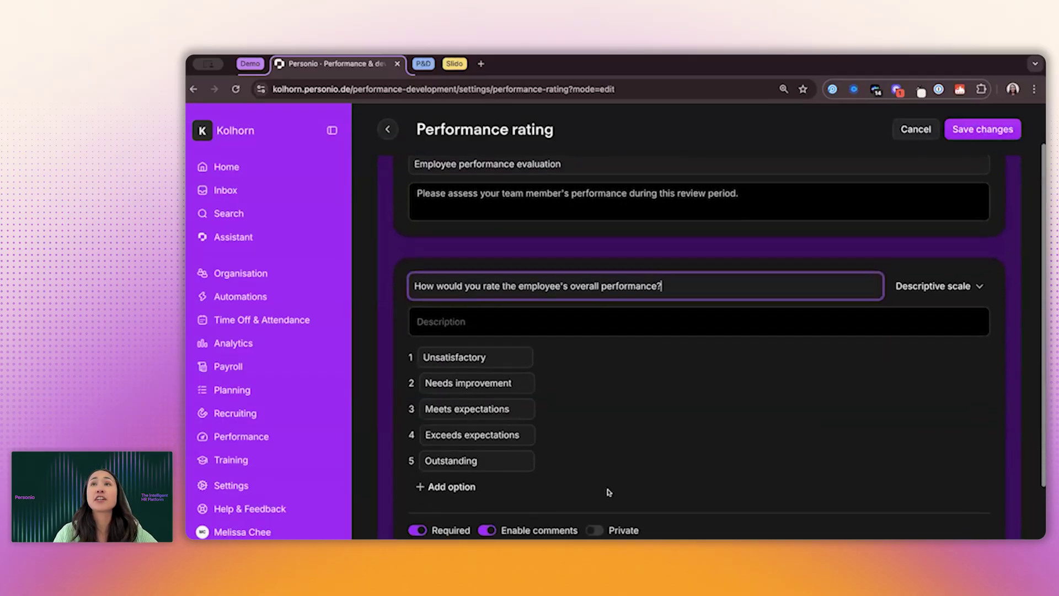
{"action": "left_click", "coordinate": [918, 288]}
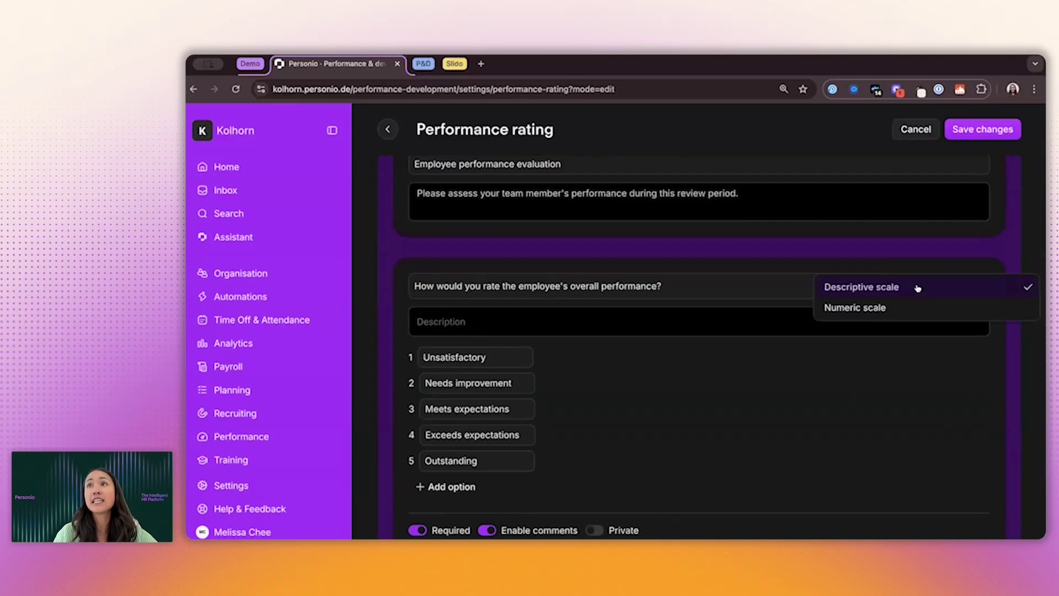
{"action": "left_click", "coordinate": [879, 309]}
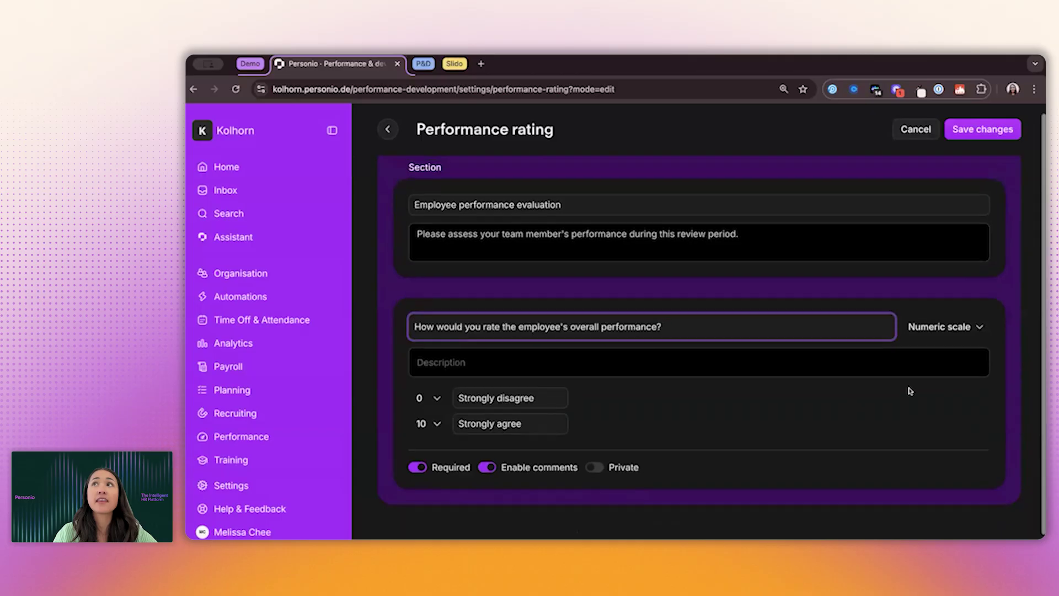
{"action": "scroll", "coordinate": [911, 391], "scroll_direction": "up", "scroll_amount": 1}
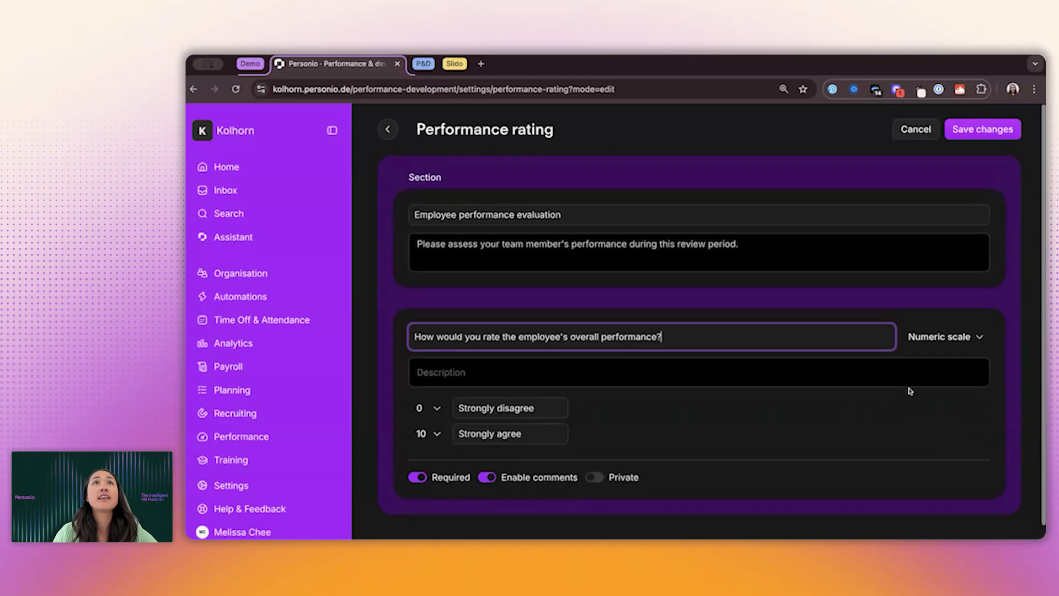
{"action": "left_click", "coordinate": [907, 129]}
{"action": "left_click", "coordinate": [389, 129]}
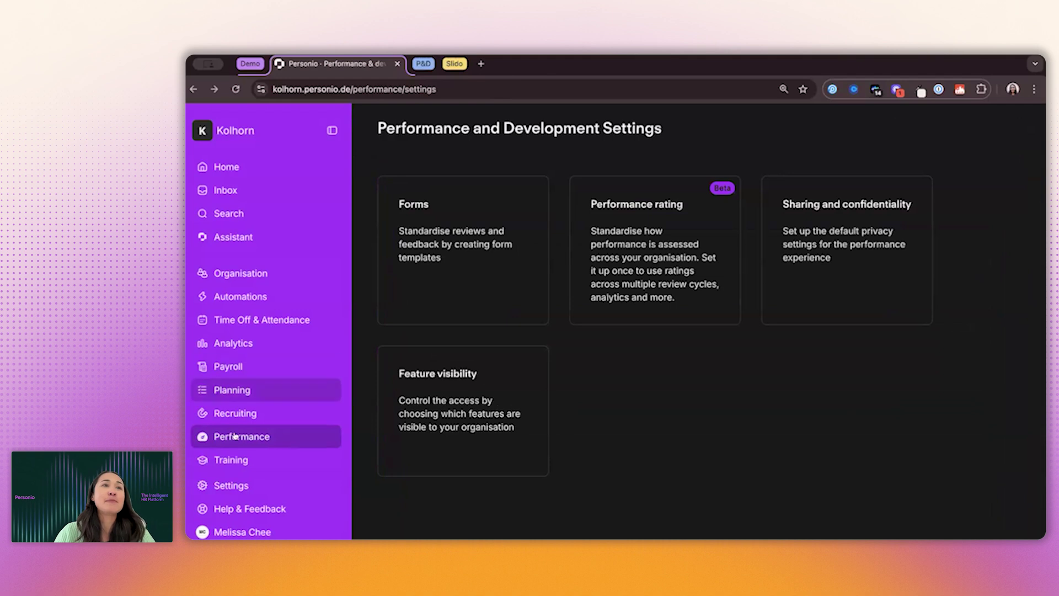
Open the performance cycles overview and look through the active cycles
{"action": "mouse_move", "coordinate": [233, 436]}
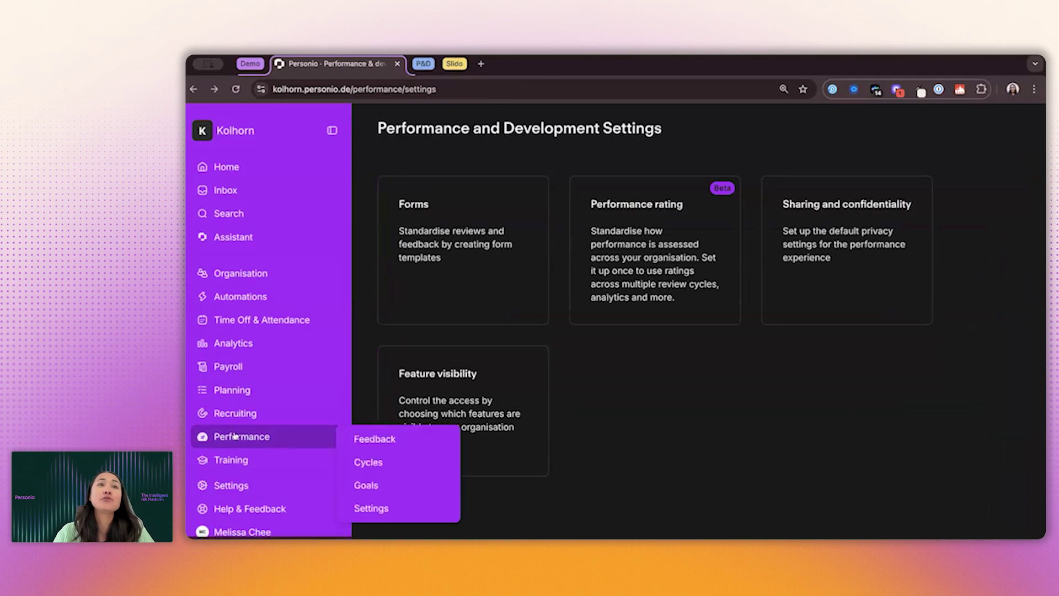
{"action": "left_click", "coordinate": [400, 458]}
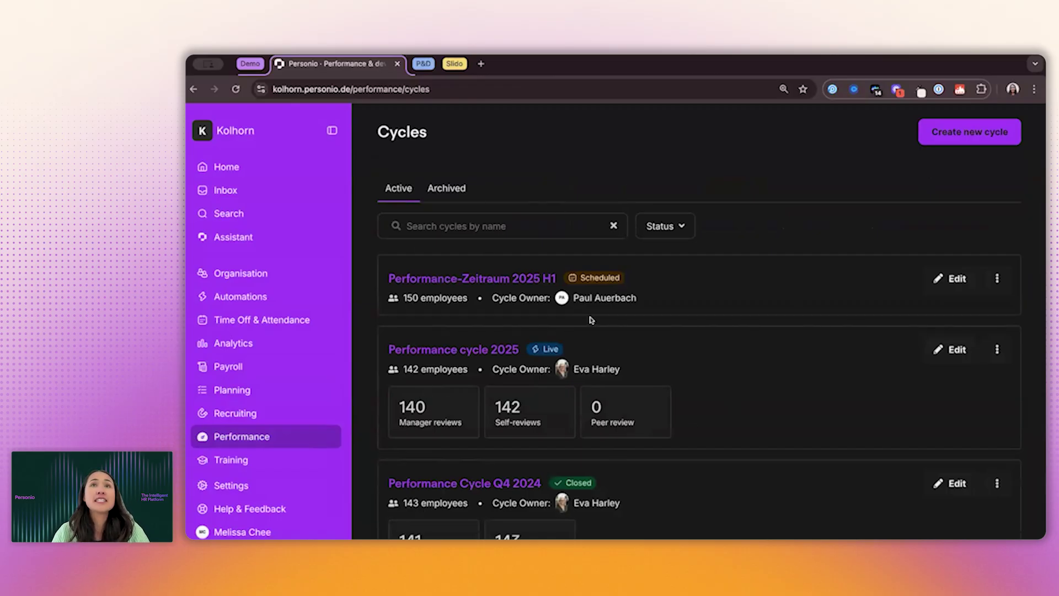
{"action": "scroll", "coordinate": [610, 356], "scroll_direction": "down", "scroll_amount": 2}
{"action": "scroll", "coordinate": [618, 352], "scroll_direction": "up", "scroll_amount": 2}
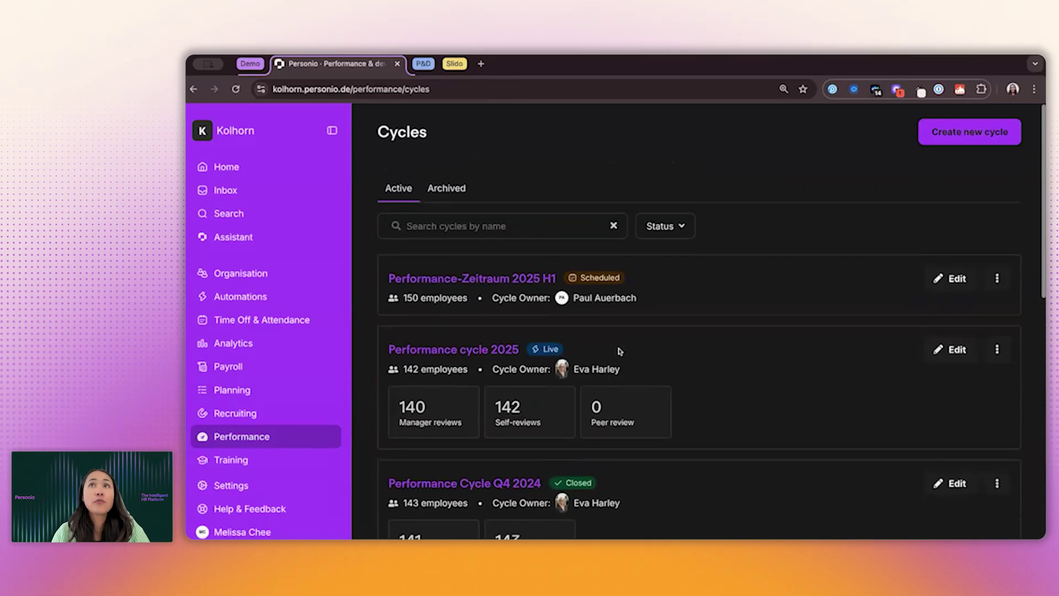
Try filtering the active cycles by the Draft and Scheduled statuses, and clear both filters again
{"action": "left_click", "coordinate": [652, 227]}
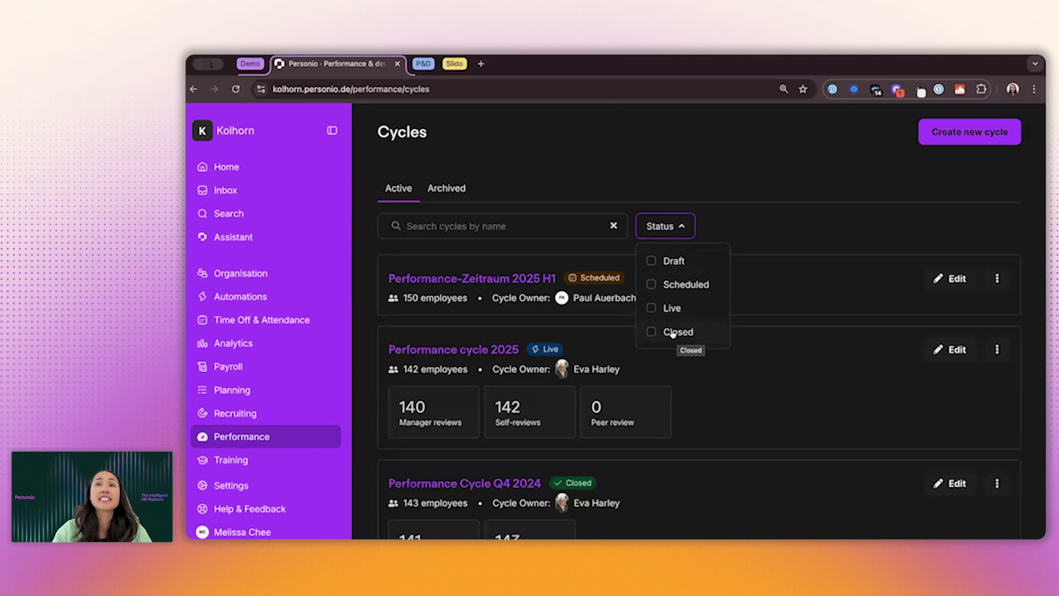
{"action": "left_click", "coordinate": [629, 216]}
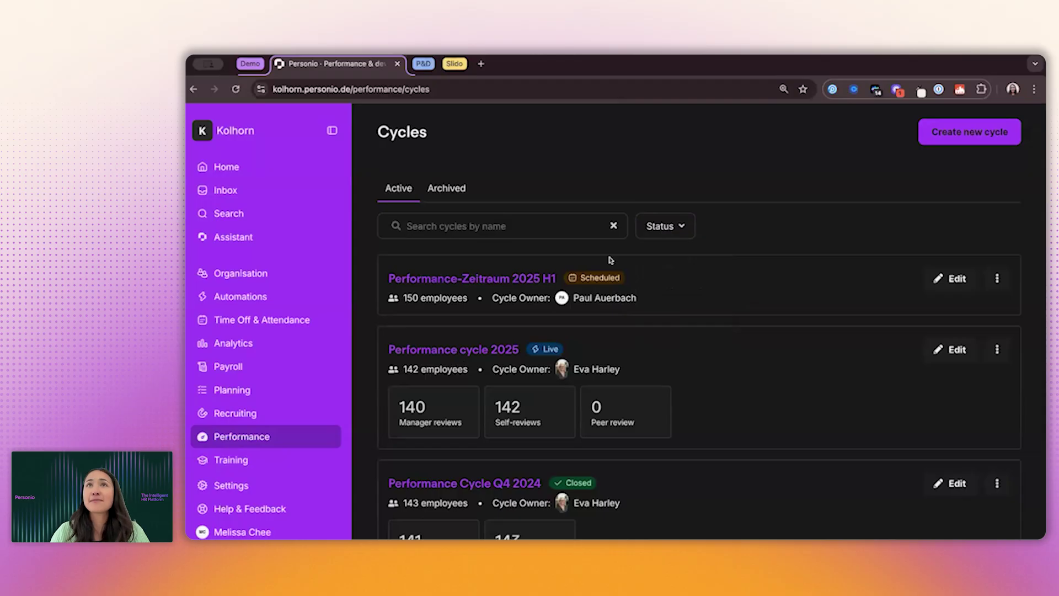
{"action": "left_click", "coordinate": [665, 232]}
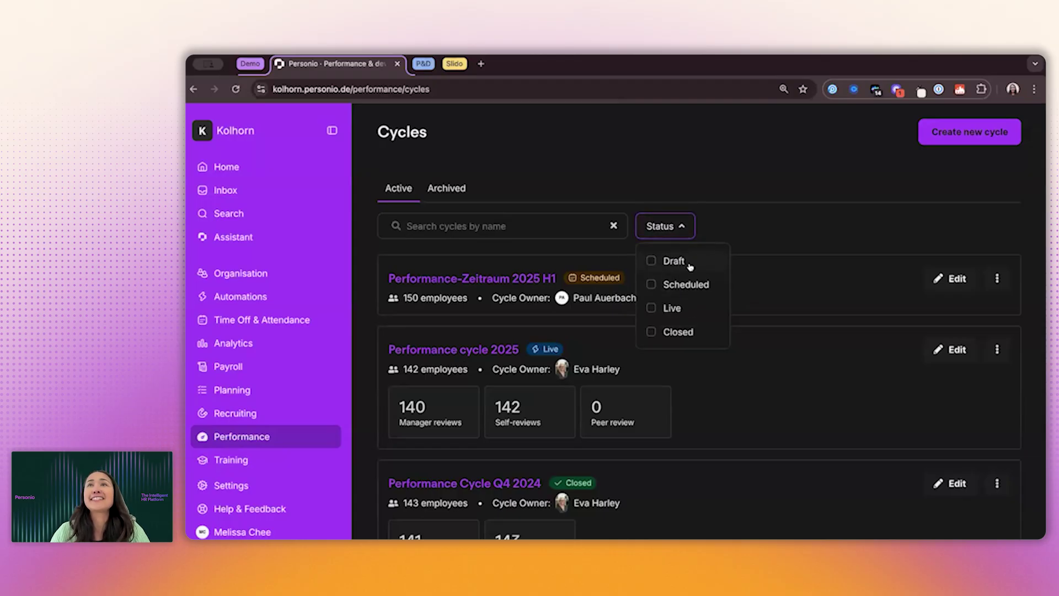
{"action": "left_click", "coordinate": [684, 262]}
{"action": "left_click", "coordinate": [666, 282]}
{"action": "left_click", "coordinate": [652, 261]}
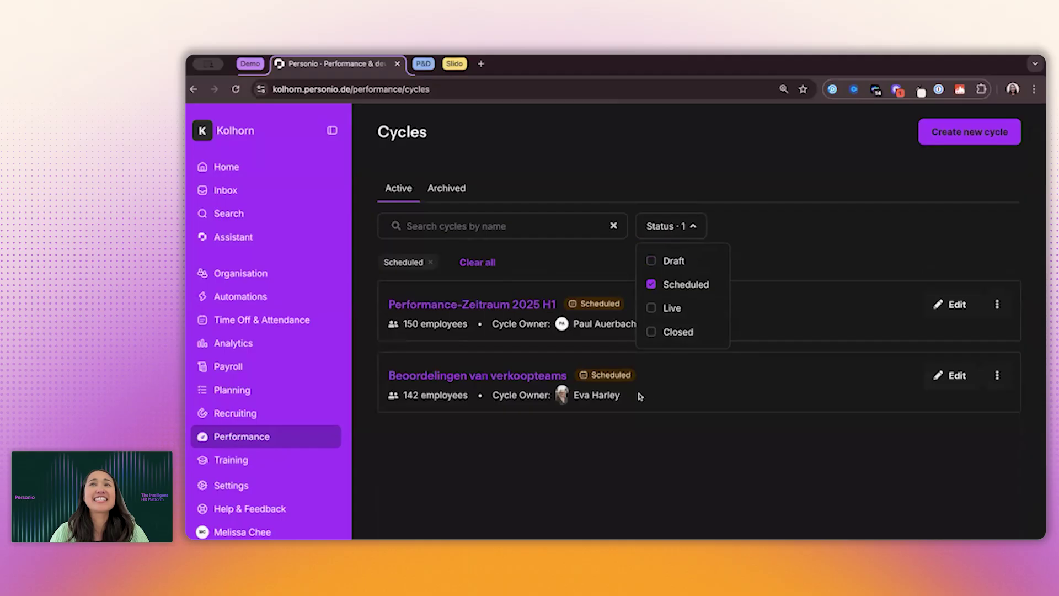
{"action": "left_click", "coordinate": [649, 284]}
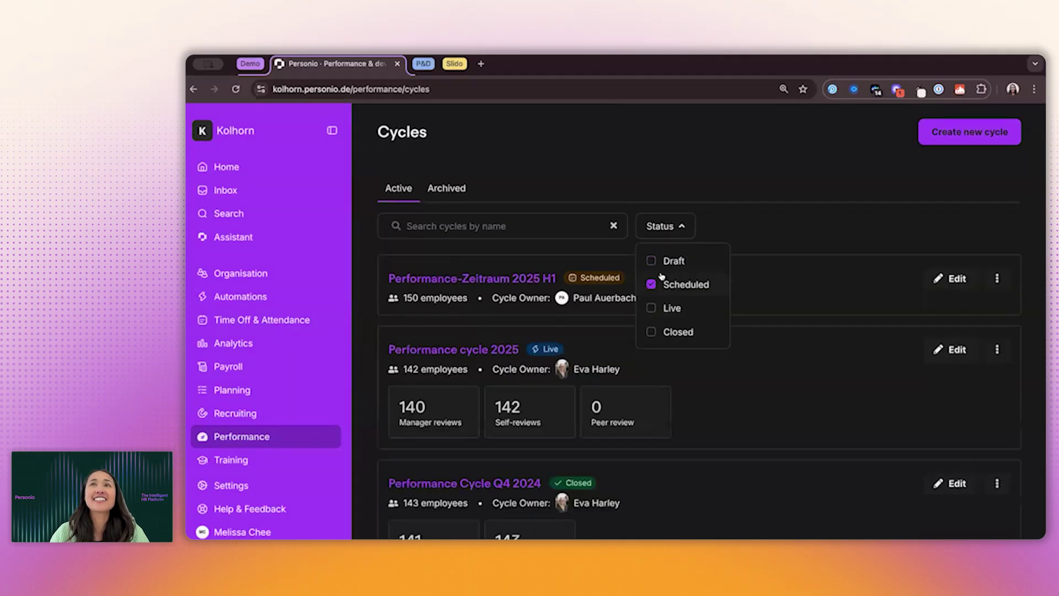
{"action": "left_click", "coordinate": [610, 231]}
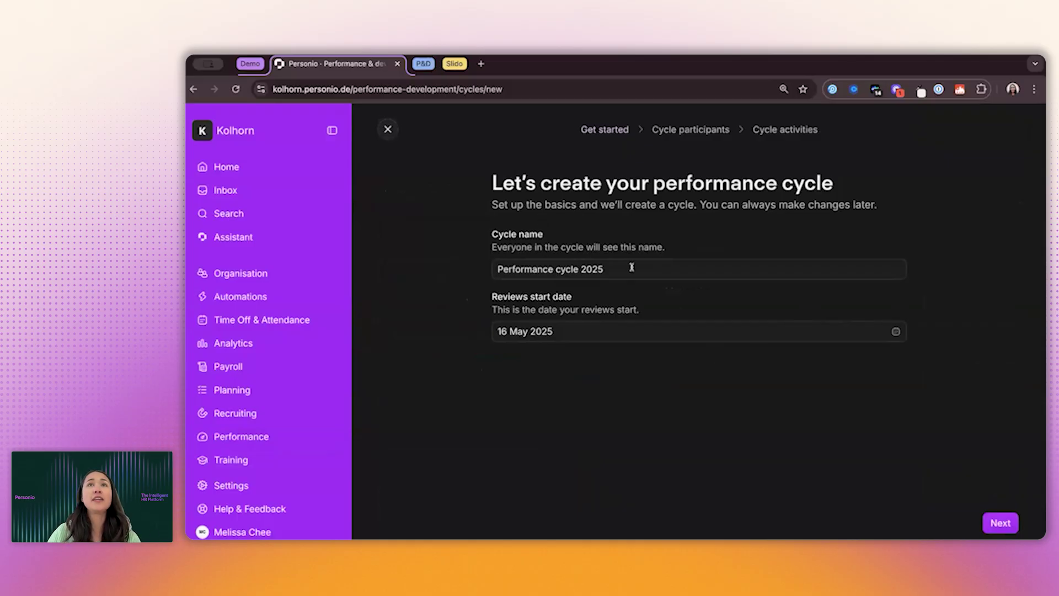
Name the new performance cycle "Webinar Performance cycle 2025" and continue to the cycle participants
{"action": "left_click", "coordinate": [497, 269]}
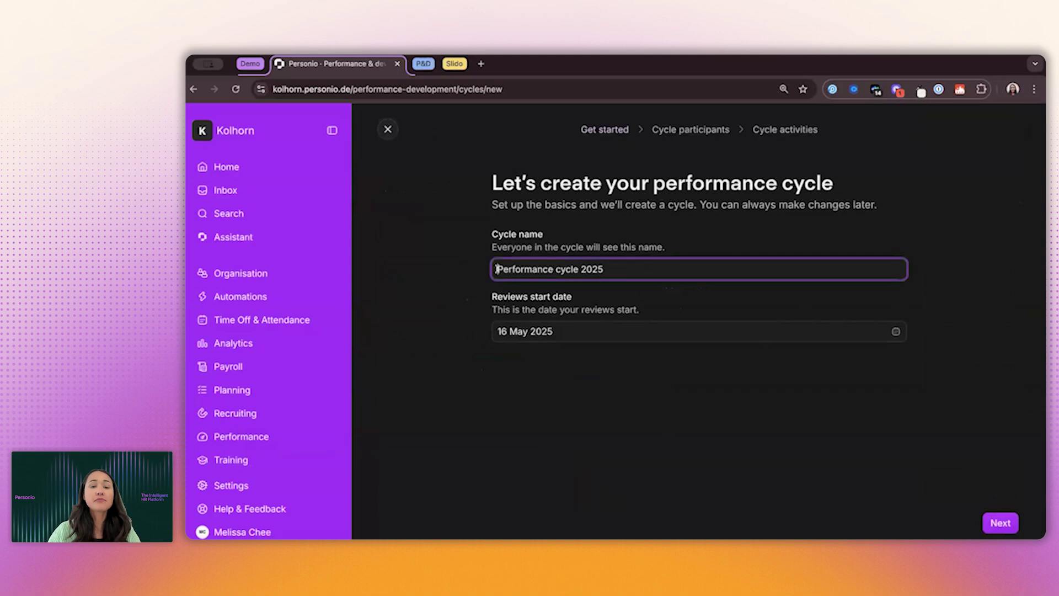
{"action": "type", "text": "Webinar"}
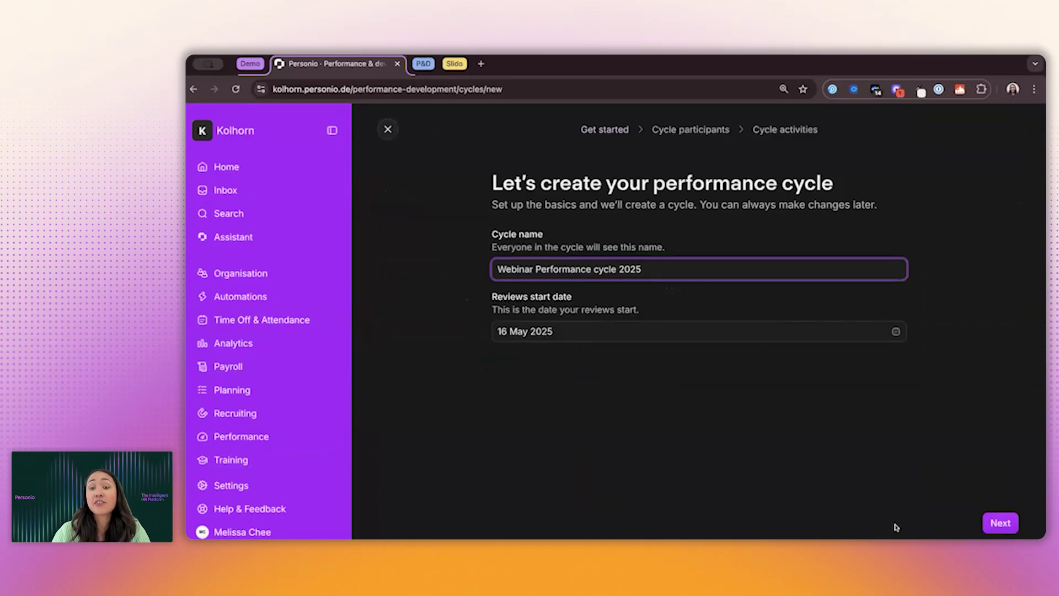
{"action": "left_click", "coordinate": [994, 523]}
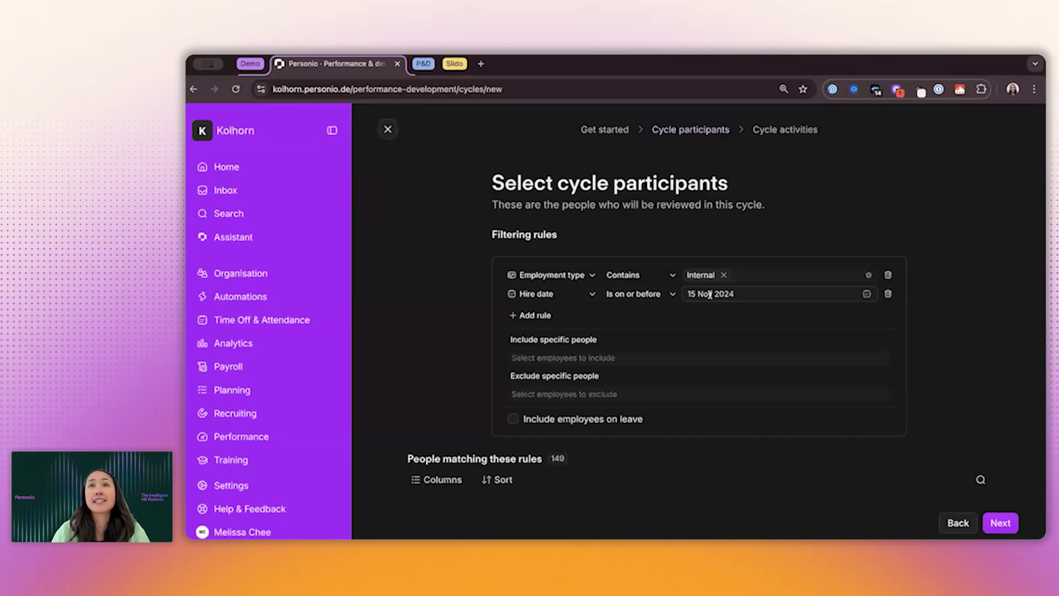
Examine the attributes available for an additional participant filtering rule without adding one
{"action": "left_click", "coordinate": [522, 316]}
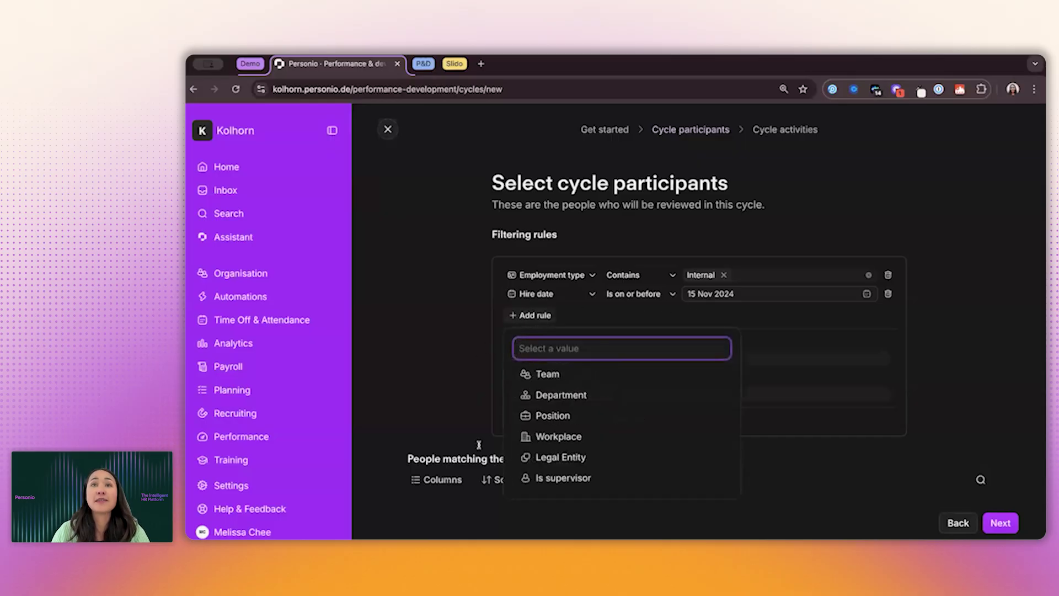
{"action": "left_click", "coordinate": [460, 320]}
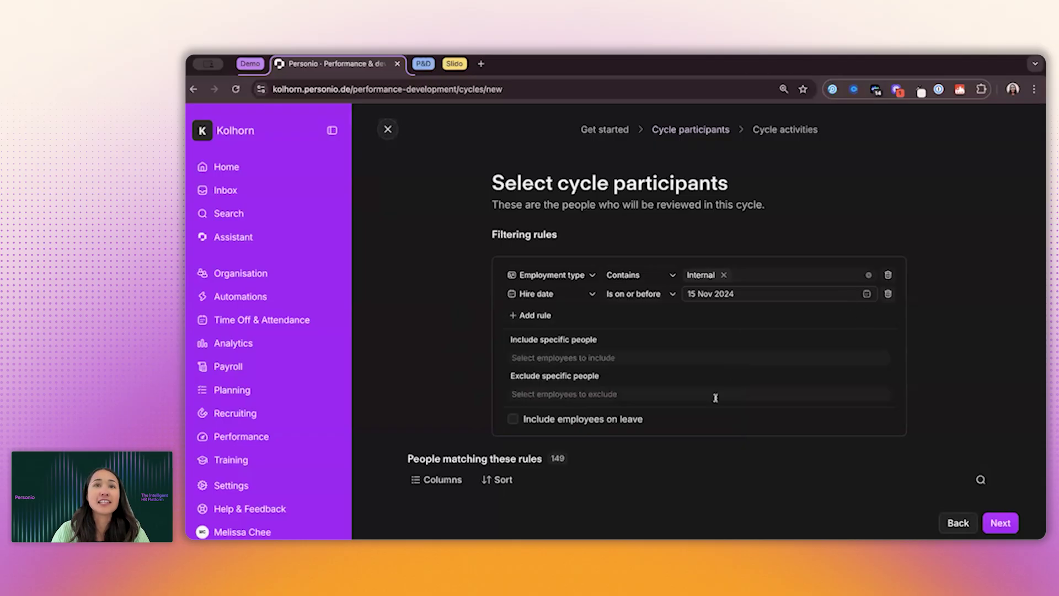
Examine the list of people matching the participant filtering rules, including their status, employment type and start of employment
{"action": "scroll", "coordinate": [716, 398], "scroll_direction": "down", "scroll_amount": 1}
{"action": "scroll", "coordinate": [715, 397], "scroll_direction": "down", "scroll_amount": 5}
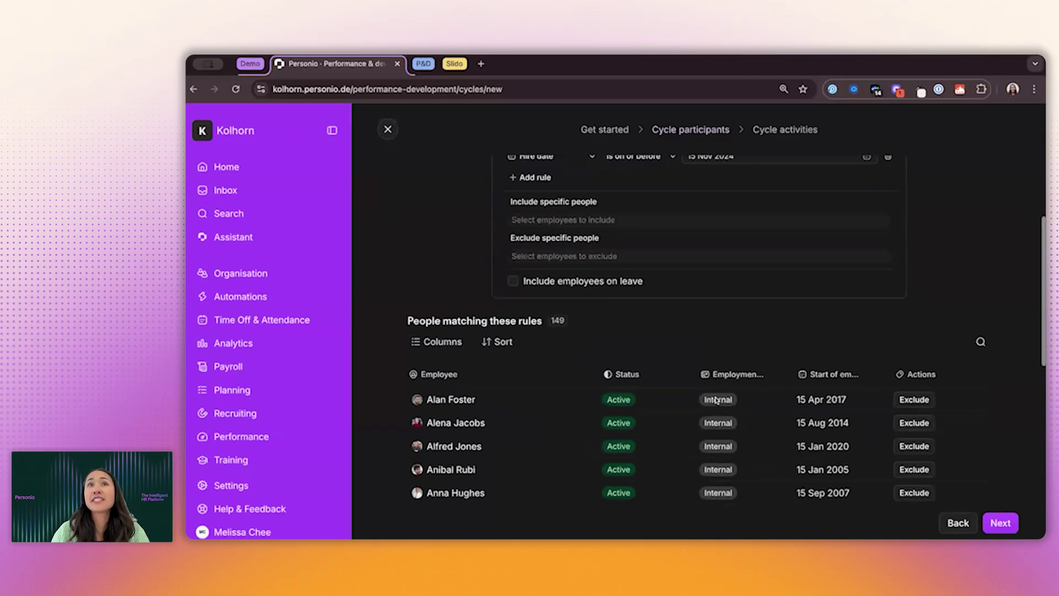
{"action": "scroll", "coordinate": [715, 398], "scroll_direction": "down", "scroll_amount": 1}
{"action": "scroll", "coordinate": [712, 395], "scroll_direction": "up", "scroll_amount": 2}
{"action": "scroll", "coordinate": [653, 331], "scroll_direction": "down", "scroll_amount": 4}
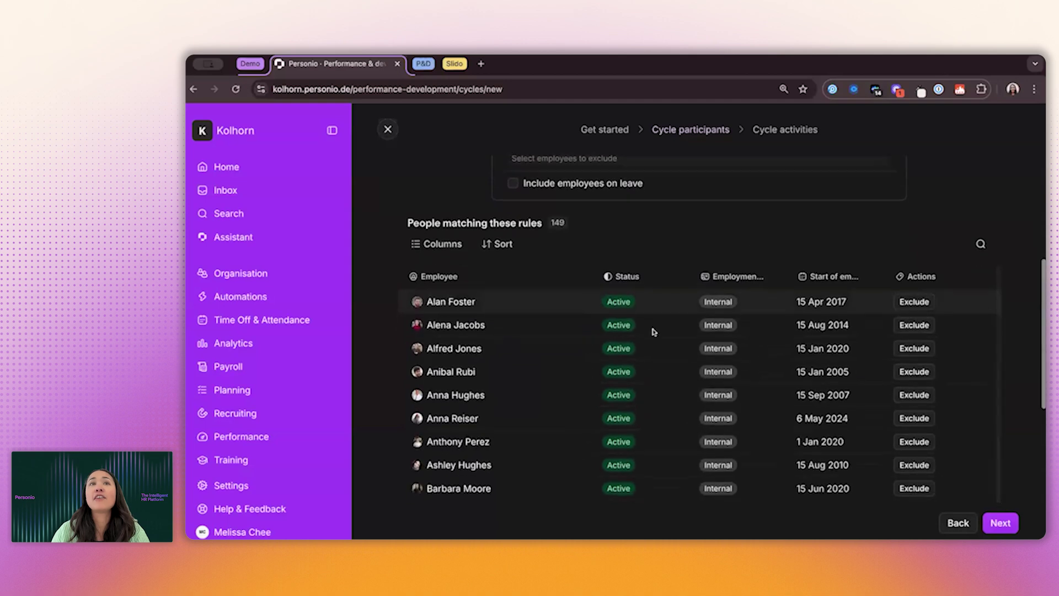
{"action": "scroll", "coordinate": [480, 335], "scroll_direction": "down", "scroll_amount": 8}
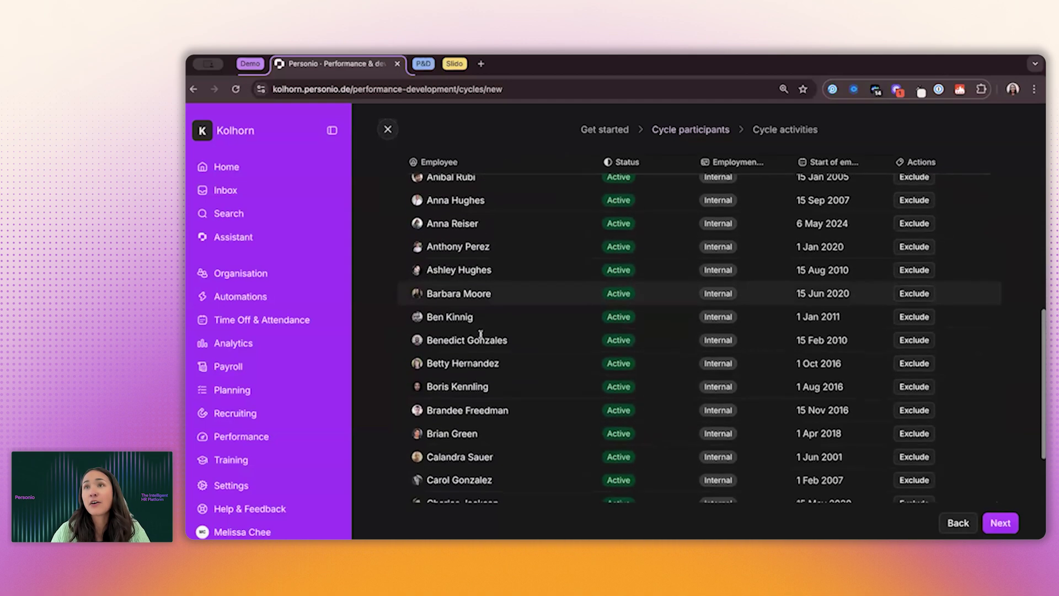
{"action": "scroll", "coordinate": [481, 338], "scroll_direction": "up", "scroll_amount": 5}
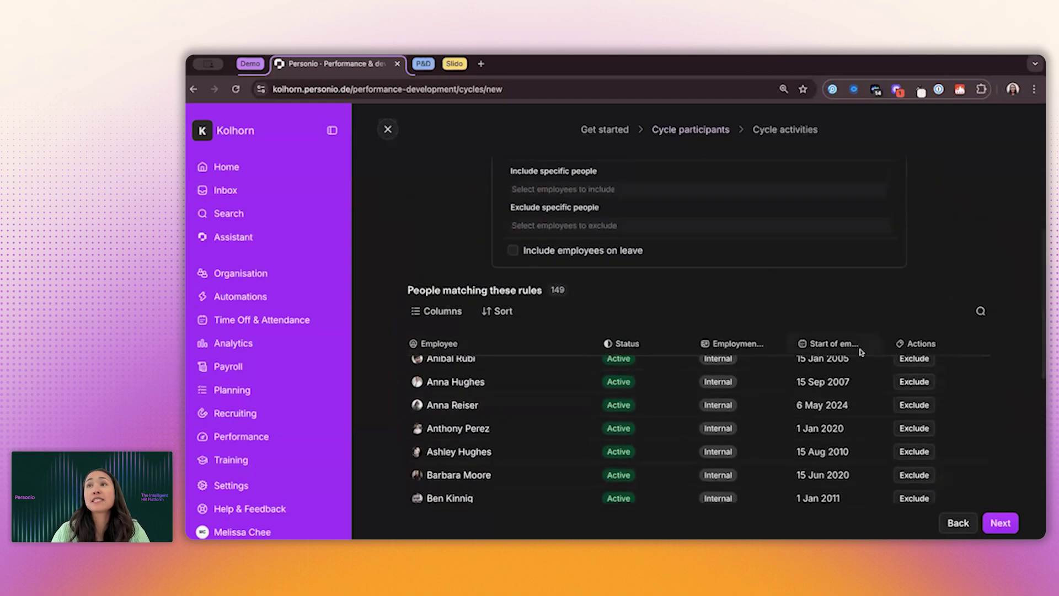
{"action": "scroll", "coordinate": [855, 482], "scroll_direction": "up", "scroll_amount": 3}
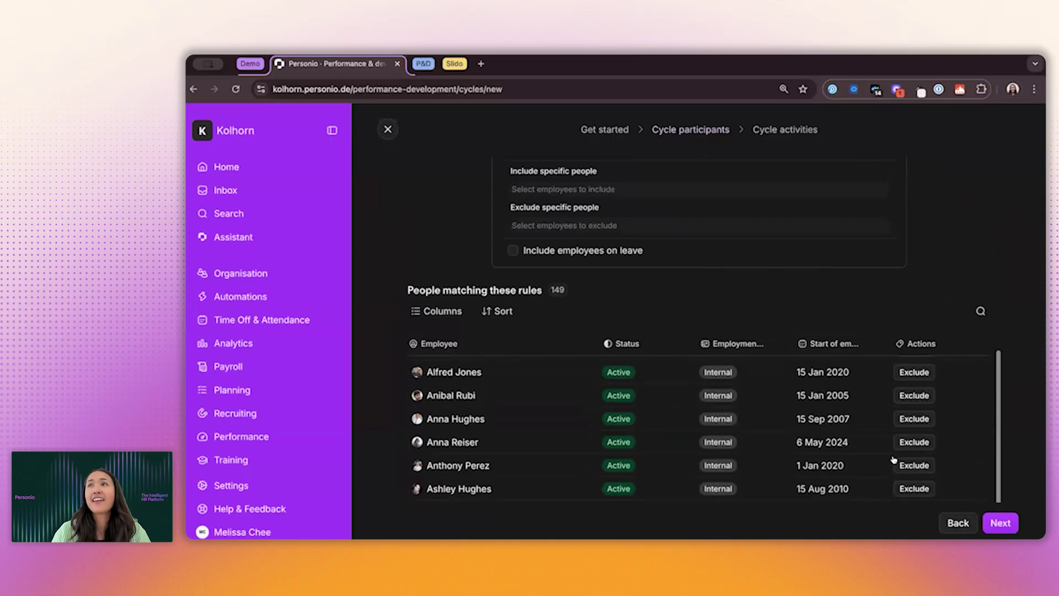
{"action": "scroll", "coordinate": [816, 399], "scroll_direction": "up", "scroll_amount": 3}
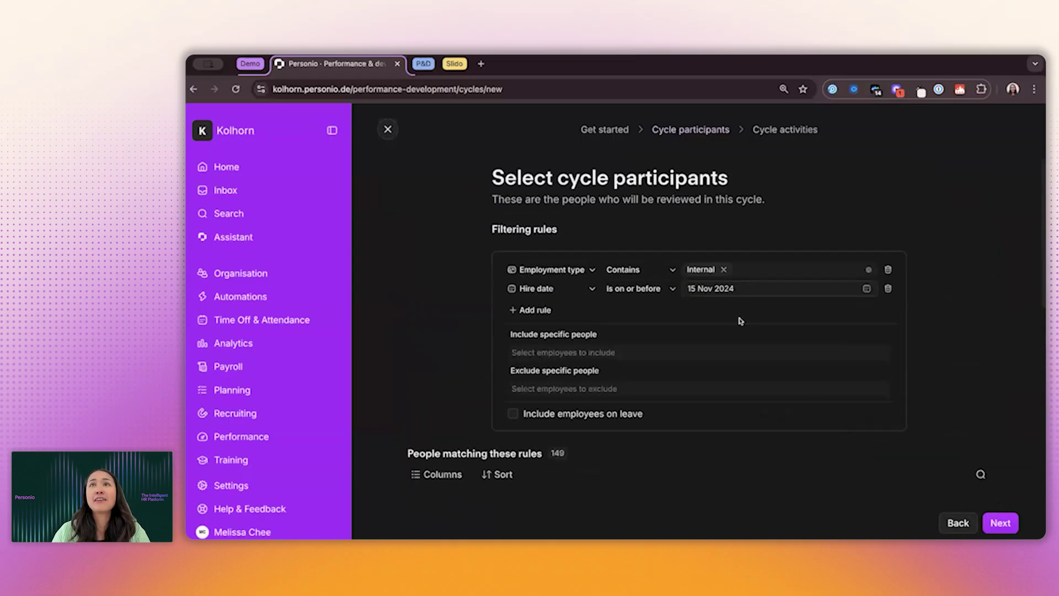
Continue to the cycle activities and create the draft cycle with manager reviews, performance rating, self-reviews and upward reviews
{"action": "left_click", "coordinate": [1007, 524]}
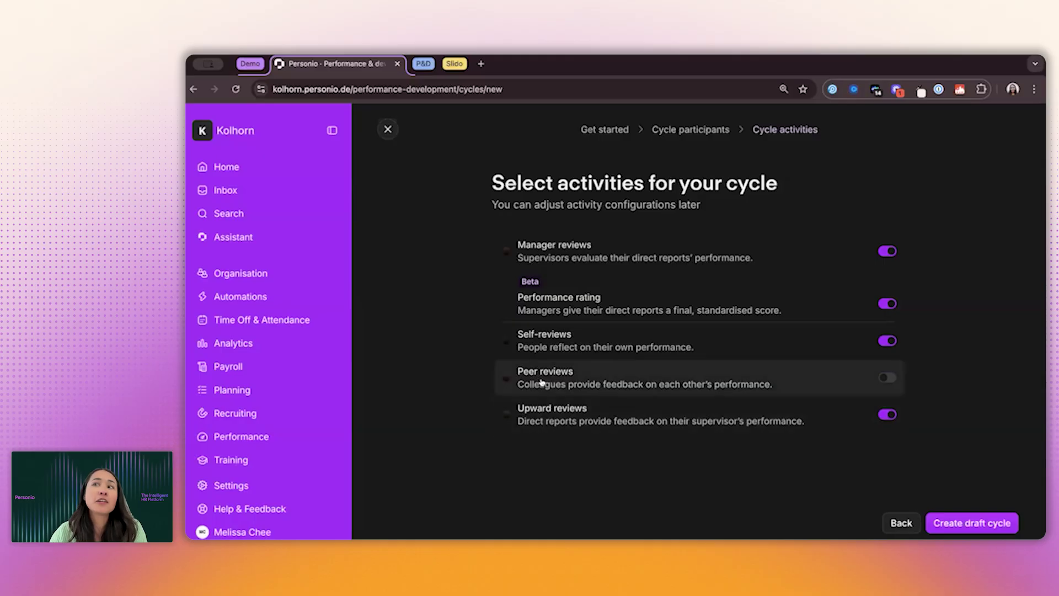
{"action": "left_click", "coordinate": [945, 523]}
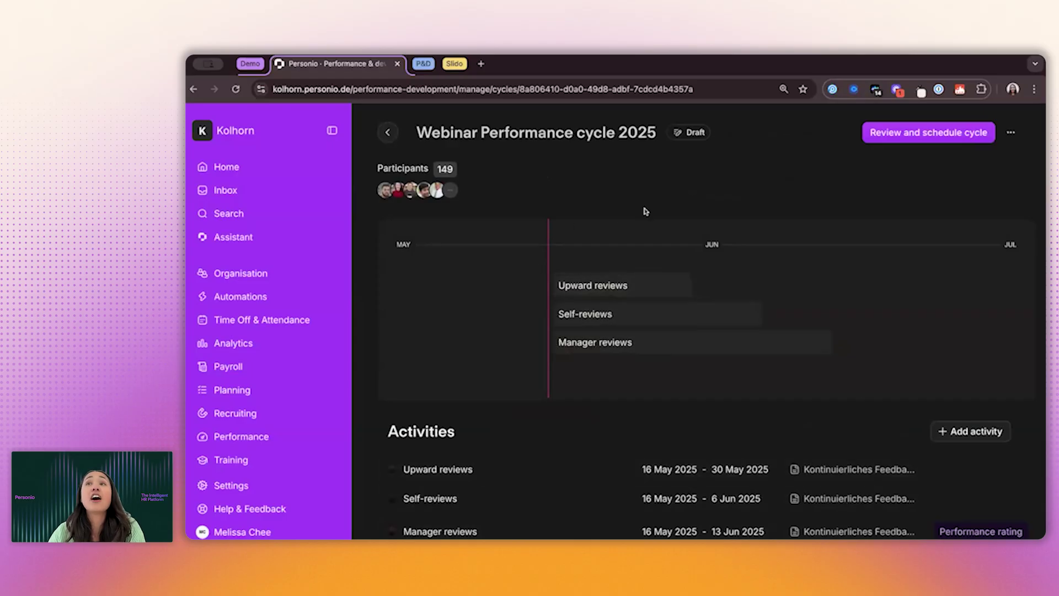
{"action": "scroll", "coordinate": [648, 249], "scroll_direction": "down", "scroll_amount": 1}
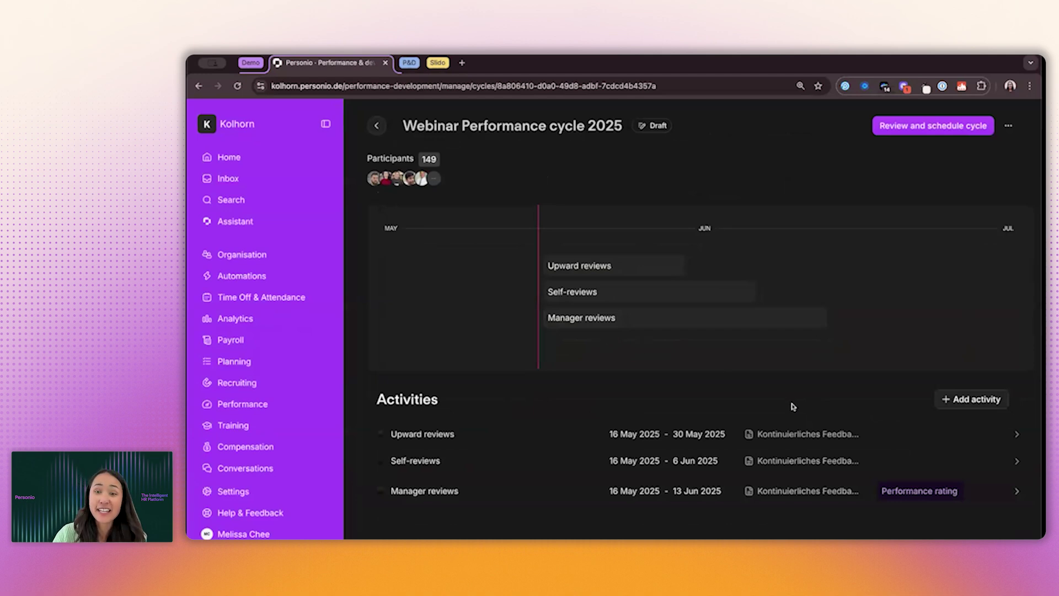
Examine the activity types that can be added to the cycle and the upward reviews settings without changing anything
{"action": "left_click", "coordinate": [961, 400]}
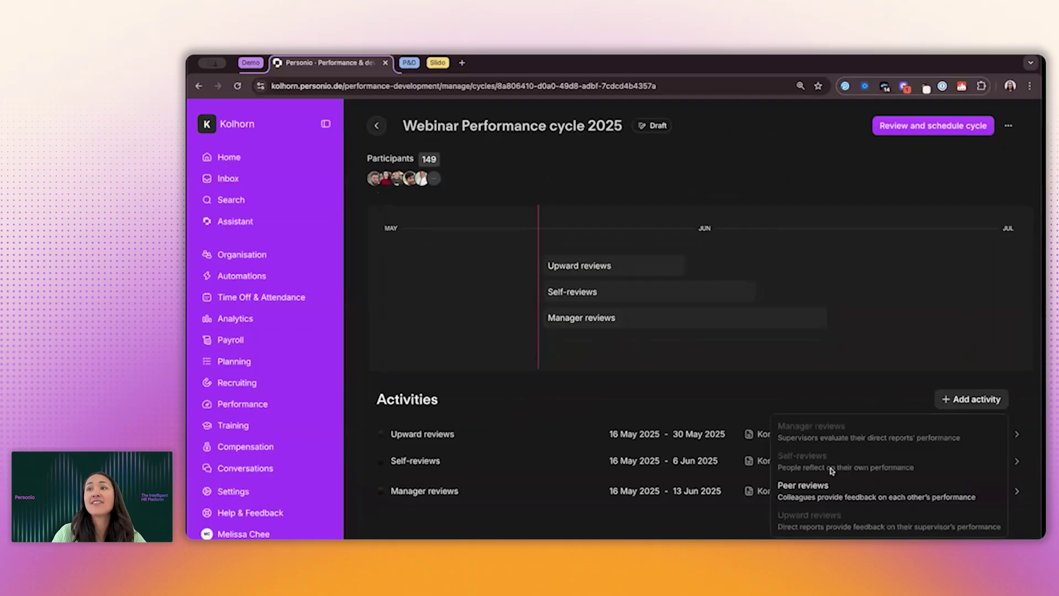
{"action": "left_click", "coordinate": [806, 401]}
{"action": "left_click", "coordinate": [929, 397]}
{"action": "left_click", "coordinate": [735, 387]}
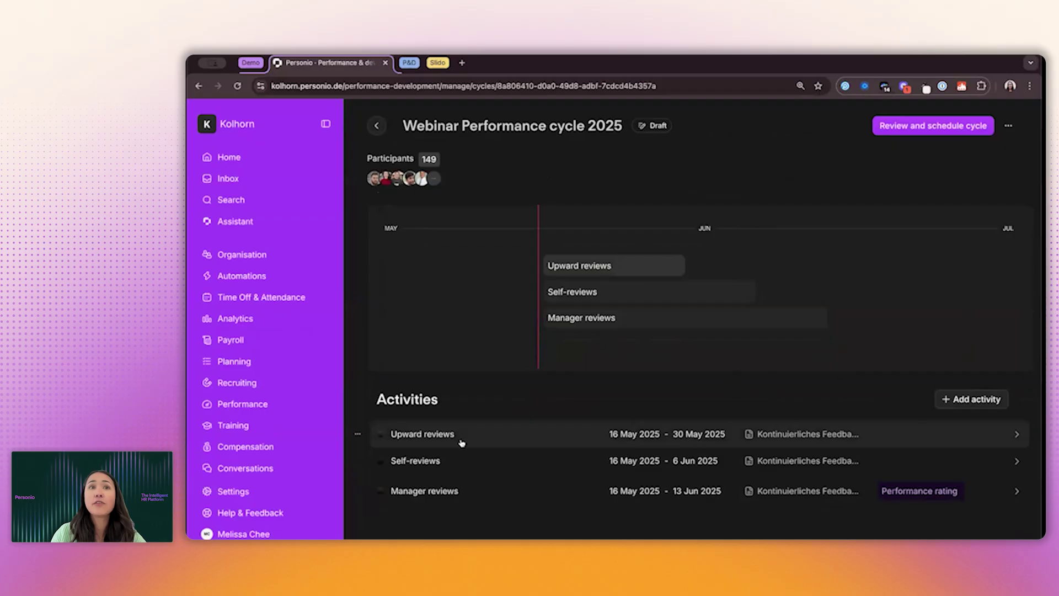
{"action": "left_click", "coordinate": [853, 437]}
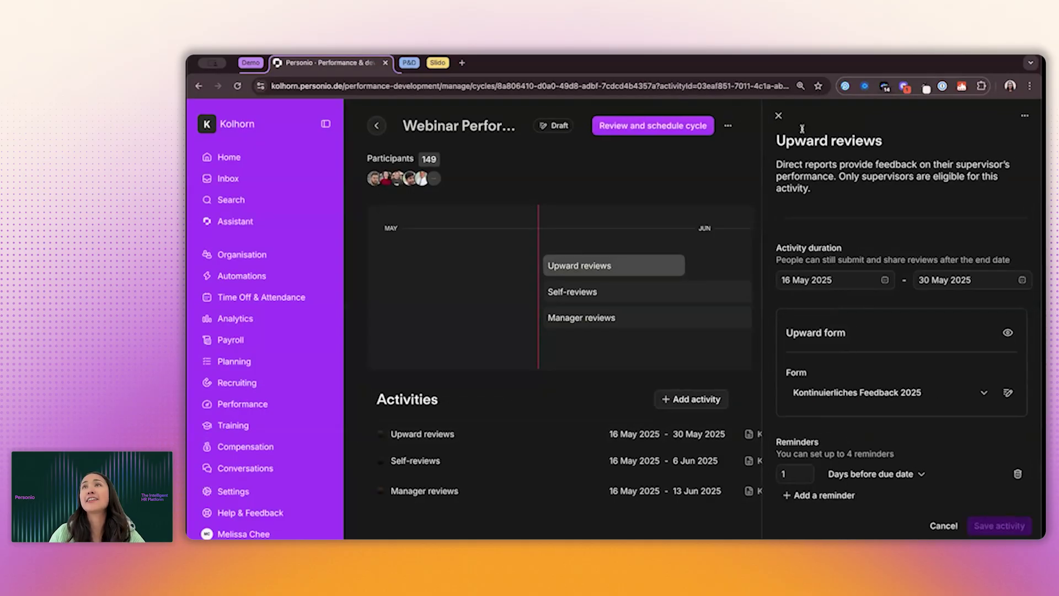
{"action": "left_click", "coordinate": [779, 115]}
Add a peer reviews activity to the cycle and choose Peer Review 2025 as its form
{"action": "left_click", "coordinate": [961, 400]}
{"action": "left_click", "coordinate": [867, 494]}
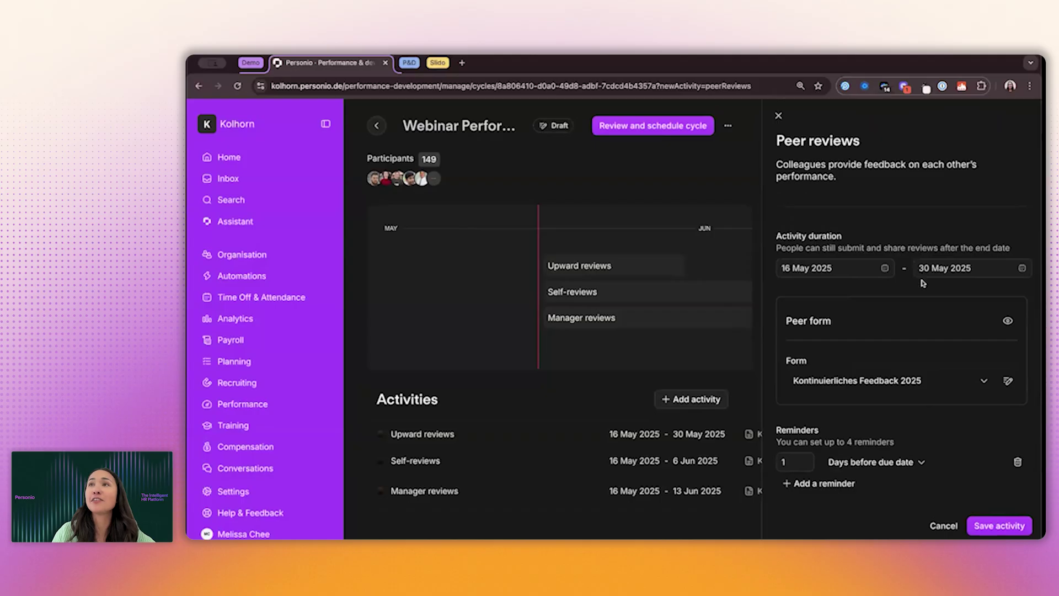
{"action": "left_click", "coordinate": [826, 381]}
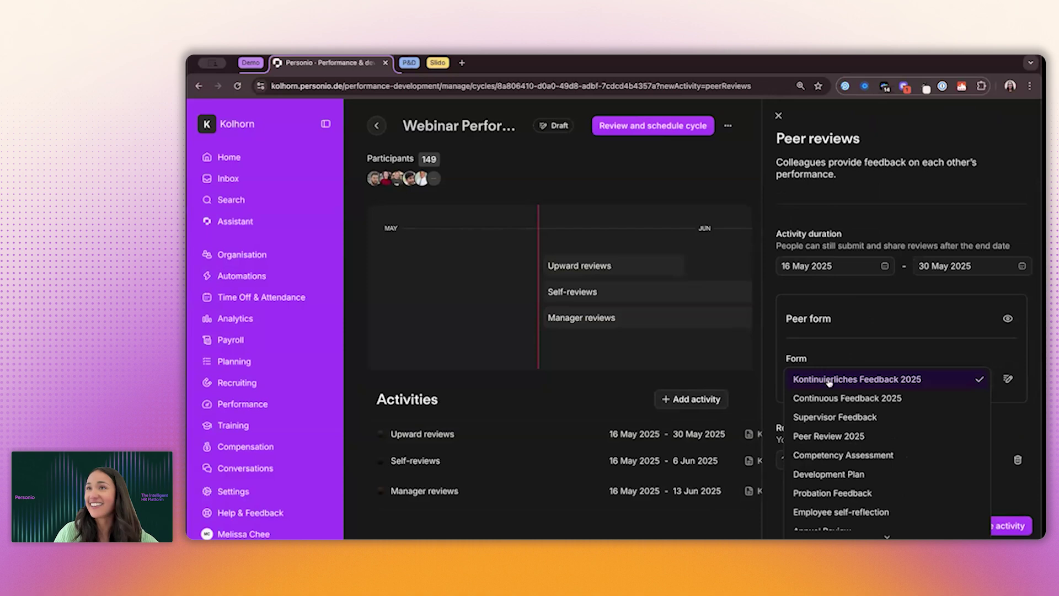
{"action": "scroll", "coordinate": [871, 458], "scroll_direction": "down", "scroll_amount": 1}
{"action": "left_click", "coordinate": [856, 428]}
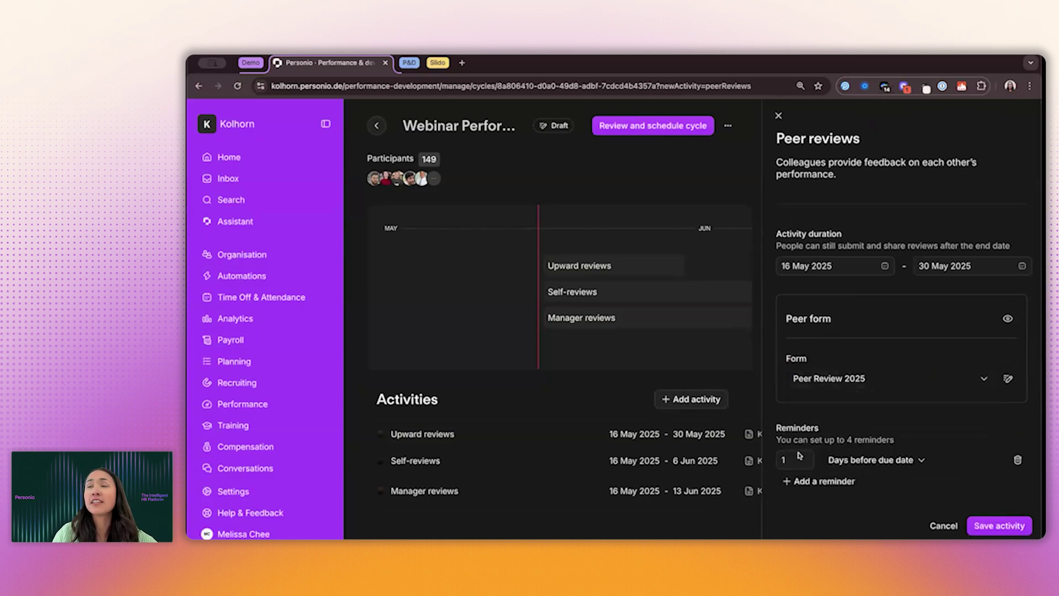
Add two more reminders to the peer reviews, 4 and 8 days before the due date
{"action": "scroll", "coordinate": [799, 455], "scroll_direction": "down", "scroll_amount": 3}
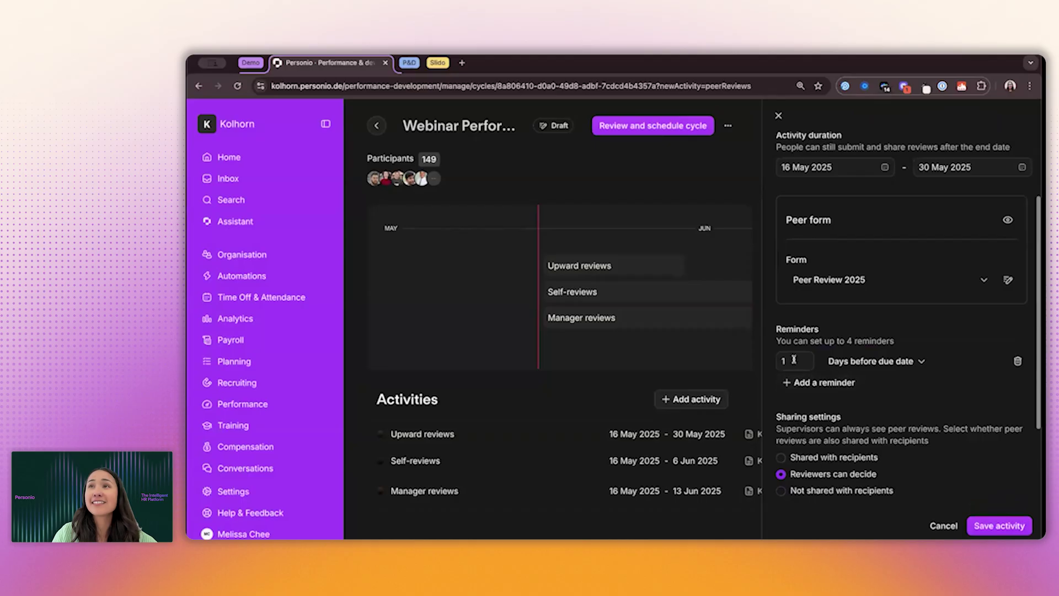
{"action": "left_click", "coordinate": [785, 360]}
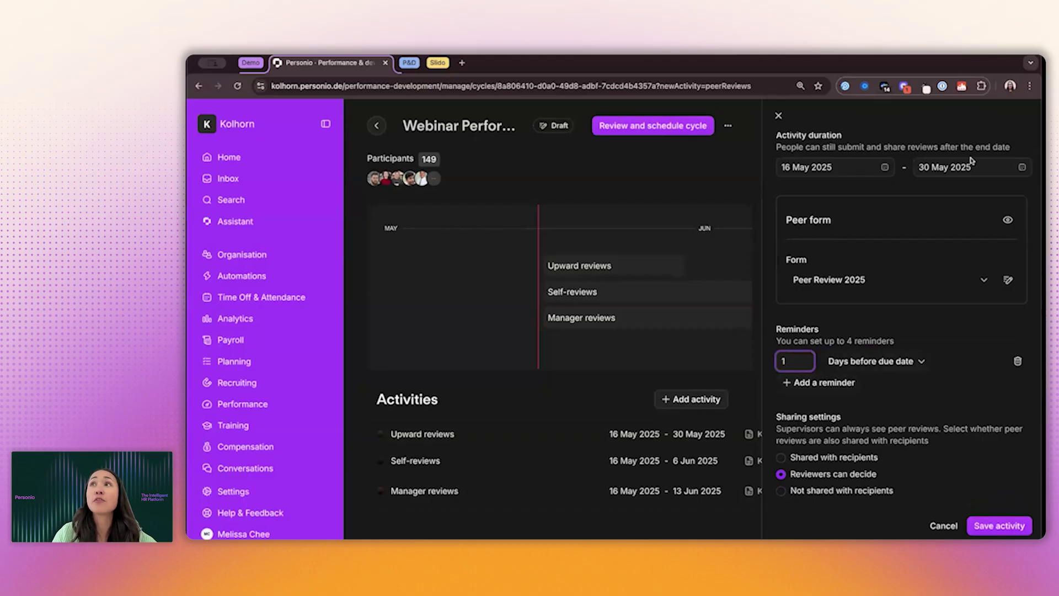
{"action": "left_click", "coordinate": [796, 384]}
{"action": "key", "text": "BackSpace"}
{"action": "type", "text": "4"}
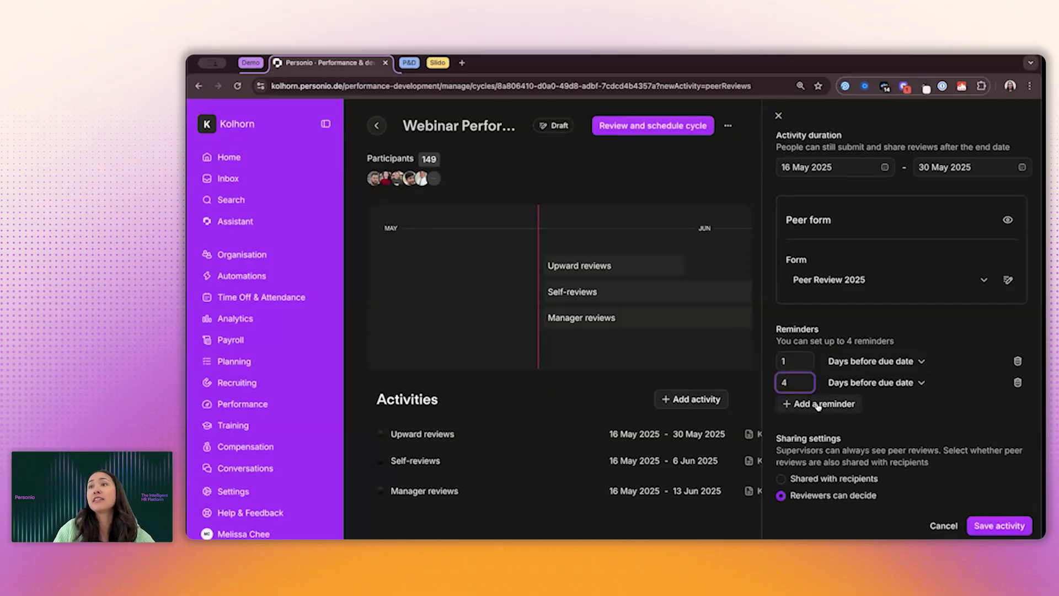
{"action": "left_click", "coordinate": [819, 407]}
{"action": "left_click", "coordinate": [793, 398]}
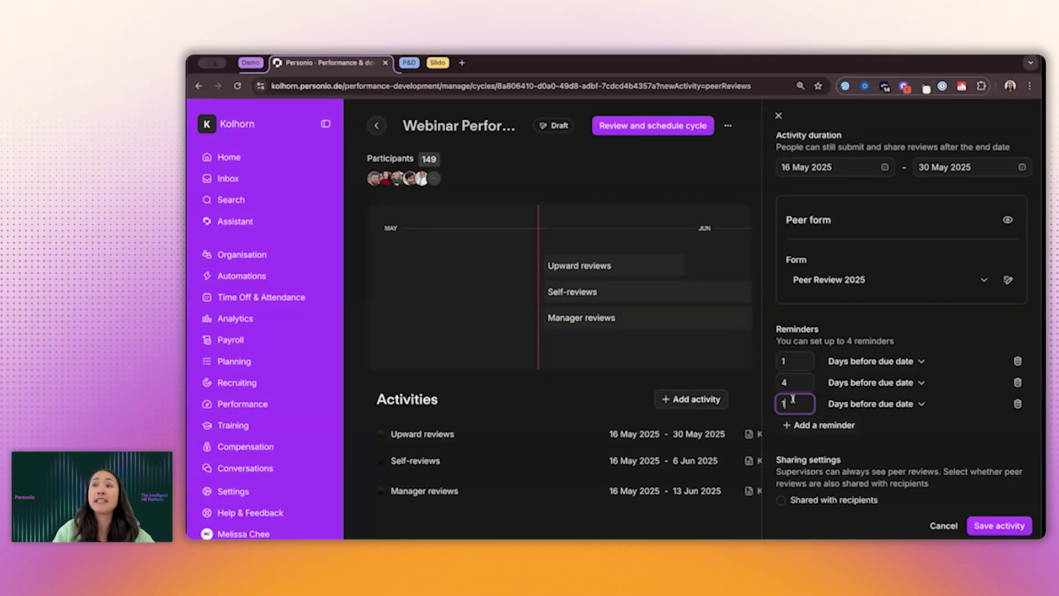
{"action": "type", "text": "8"}
{"action": "left_click", "coordinate": [889, 424]}
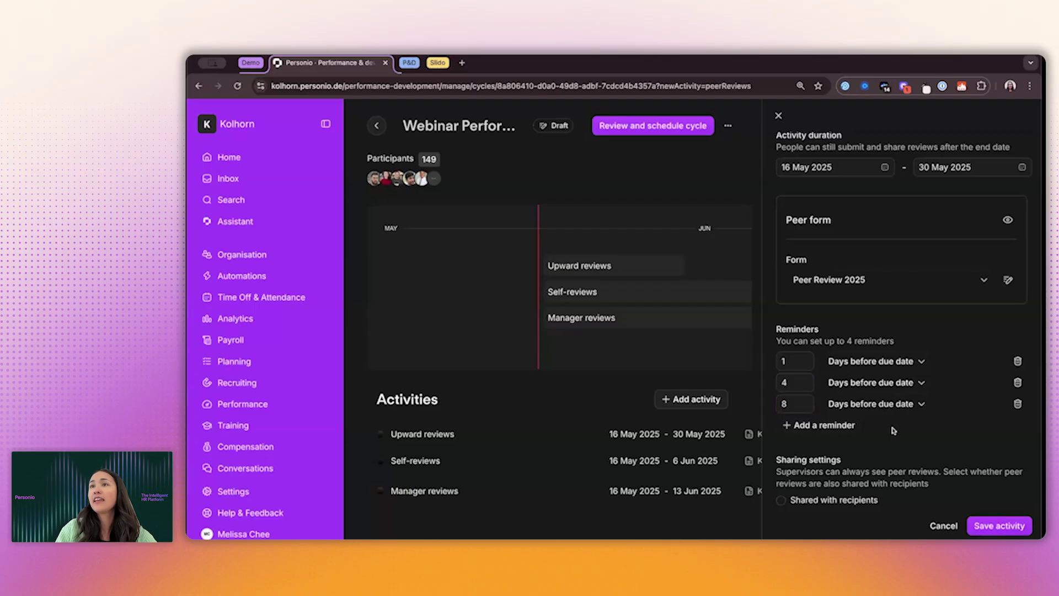
Look over the peer reviews' sharing and confidentiality settings and save the activity
{"action": "scroll", "coordinate": [891, 428], "scroll_direction": "down", "scroll_amount": 3}
{"action": "scroll", "coordinate": [883, 427], "scroll_direction": "down", "scroll_amount": 2}
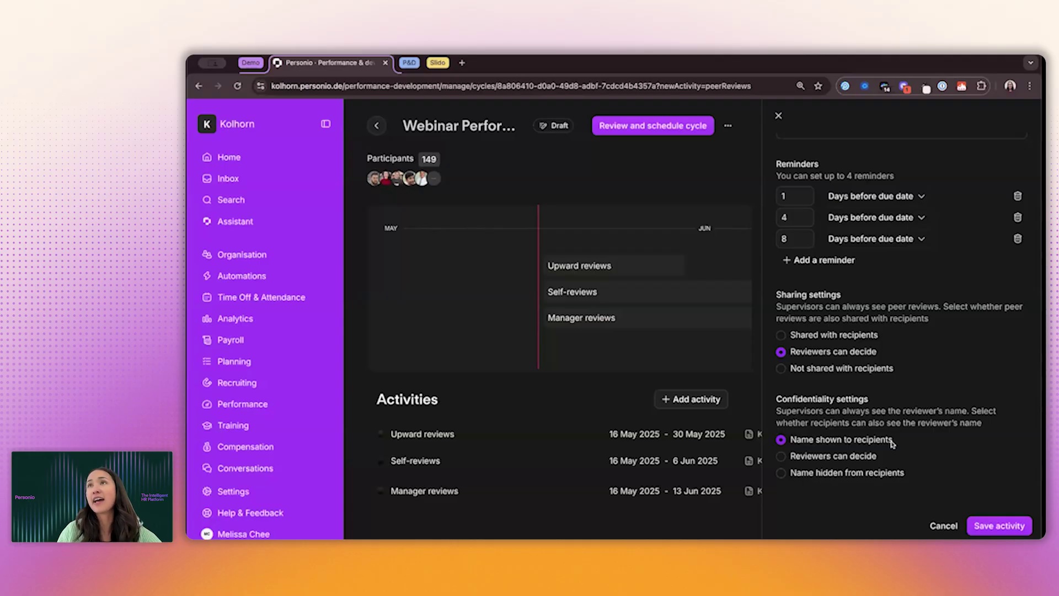
{"action": "left_click", "coordinate": [999, 526]}
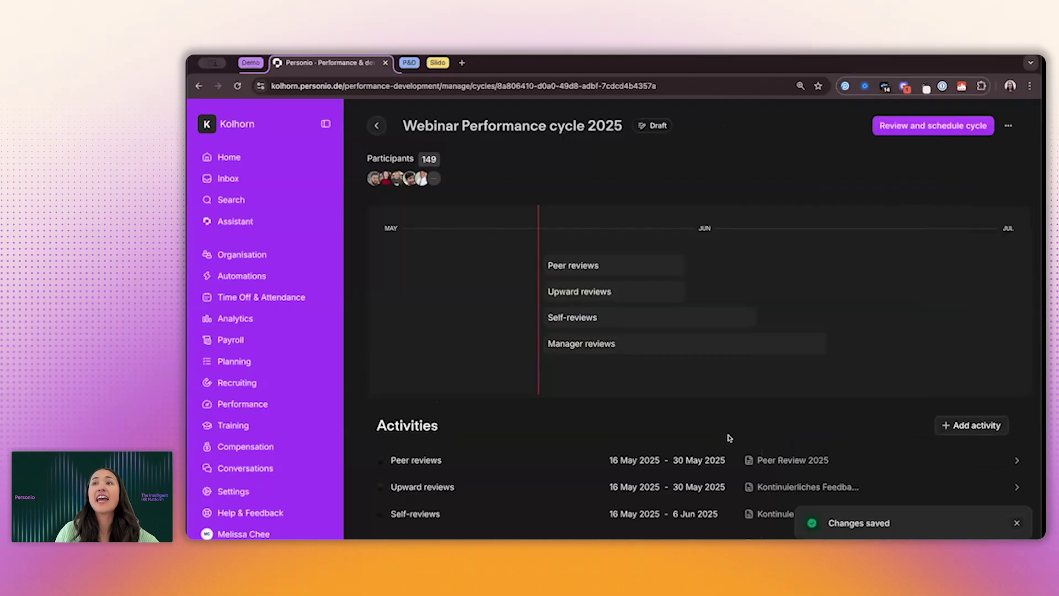
Open the upward reviews activity and change its form to Quick feedback
{"action": "scroll", "coordinate": [607, 450], "scroll_direction": "down", "scroll_amount": 1}
{"action": "left_click", "coordinate": [535, 464]}
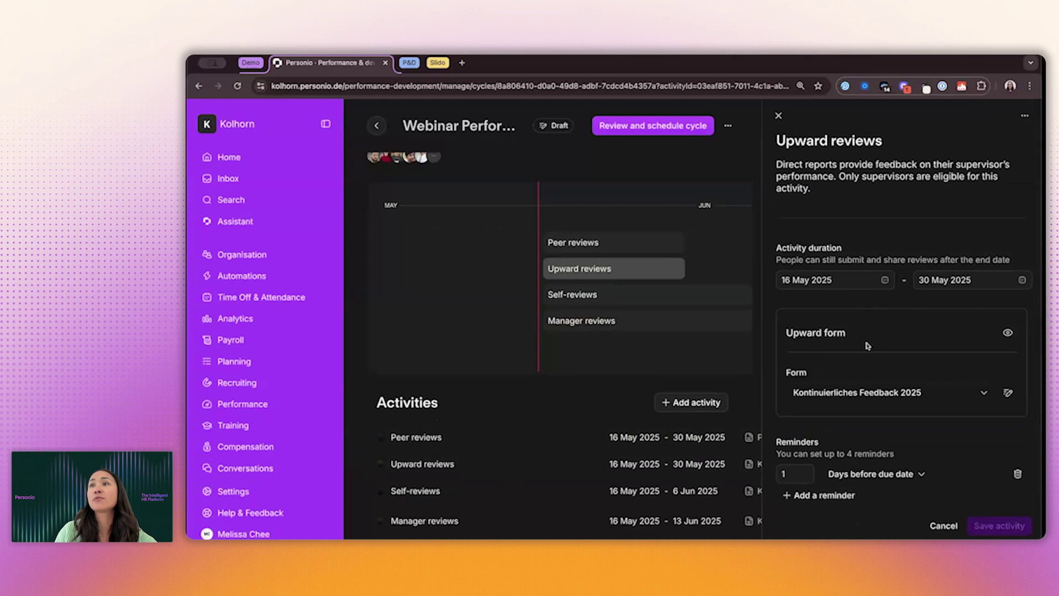
{"action": "left_click", "coordinate": [888, 393]}
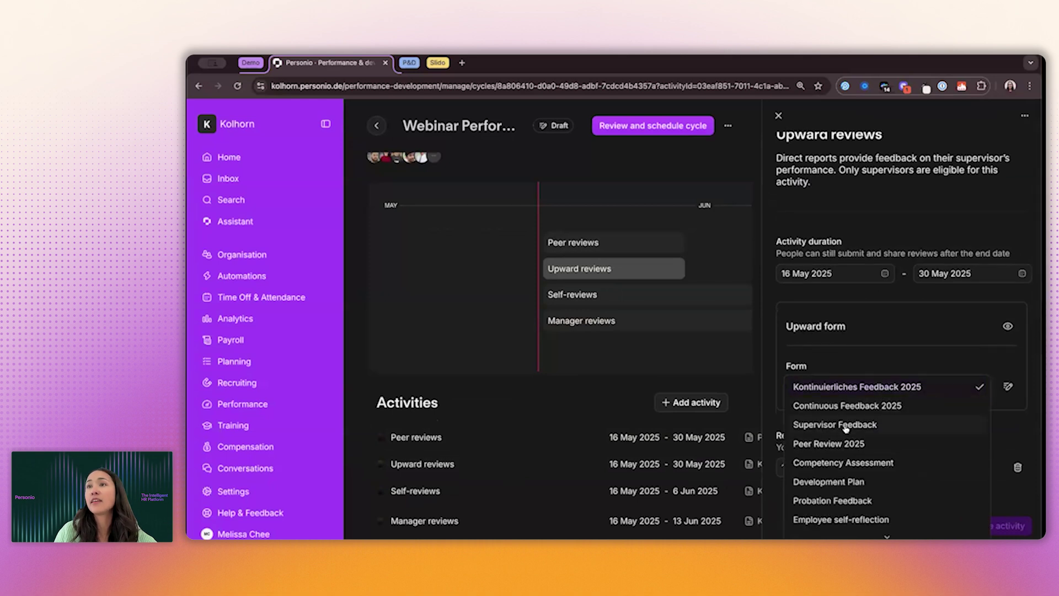
{"action": "scroll", "coordinate": [847, 430], "scroll_direction": "down", "scroll_amount": 1}
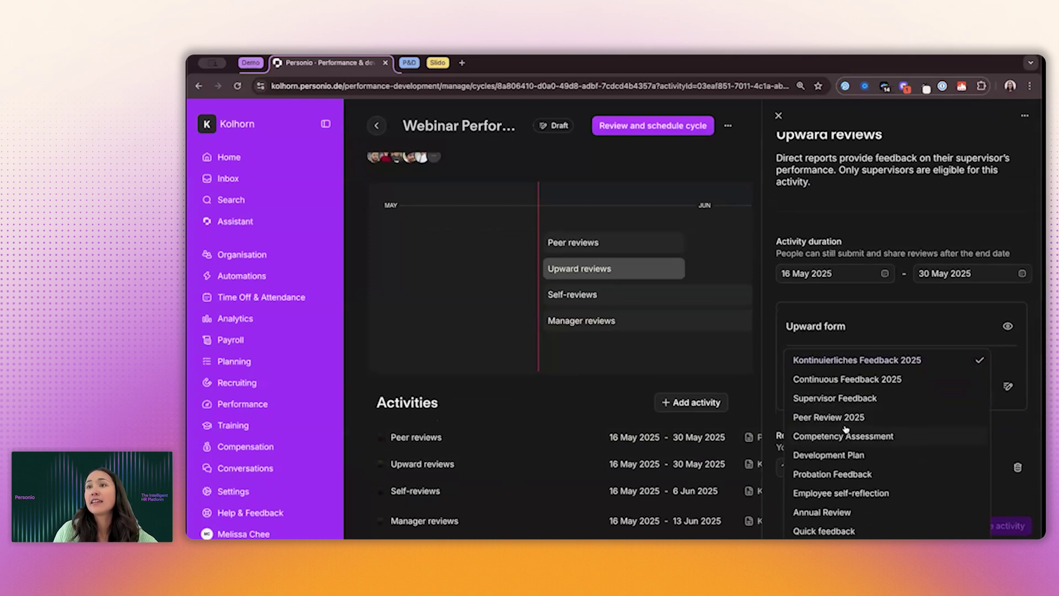
{"action": "left_click", "coordinate": [828, 531]}
Add a reminder 5 days before the due date to the upward reviews and save the activity
{"action": "scroll", "coordinate": [876, 400], "scroll_direction": "down", "scroll_amount": 2}
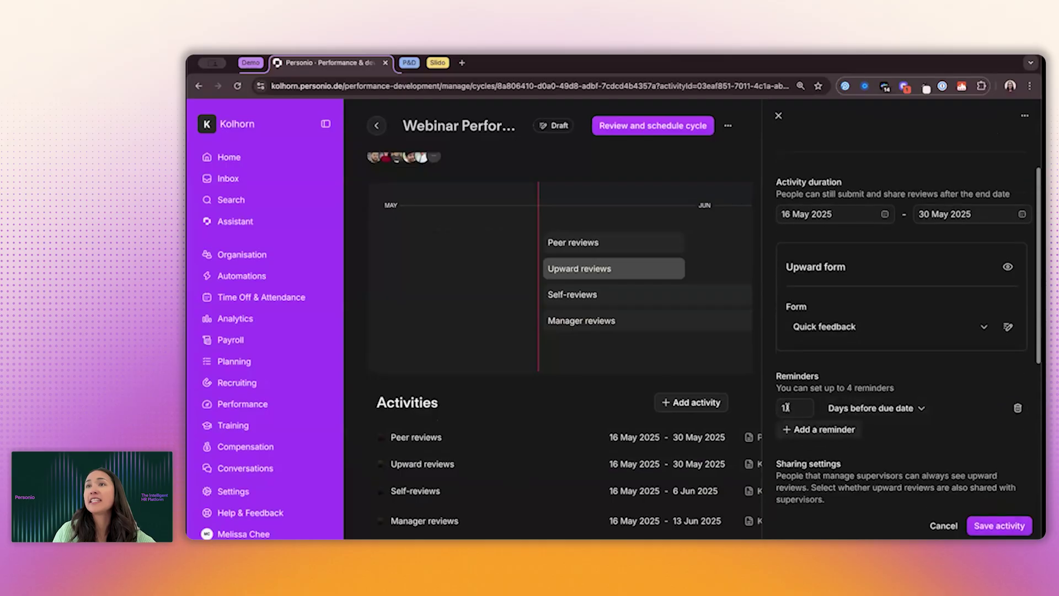
{"action": "left_click", "coordinate": [797, 430]}
{"action": "left_click", "coordinate": [794, 430]}
{"action": "key", "text": "BackSpace"}
{"action": "type", "text": "5"}
{"action": "scroll", "coordinate": [854, 401], "scroll_direction": "down", "scroll_amount": 7}
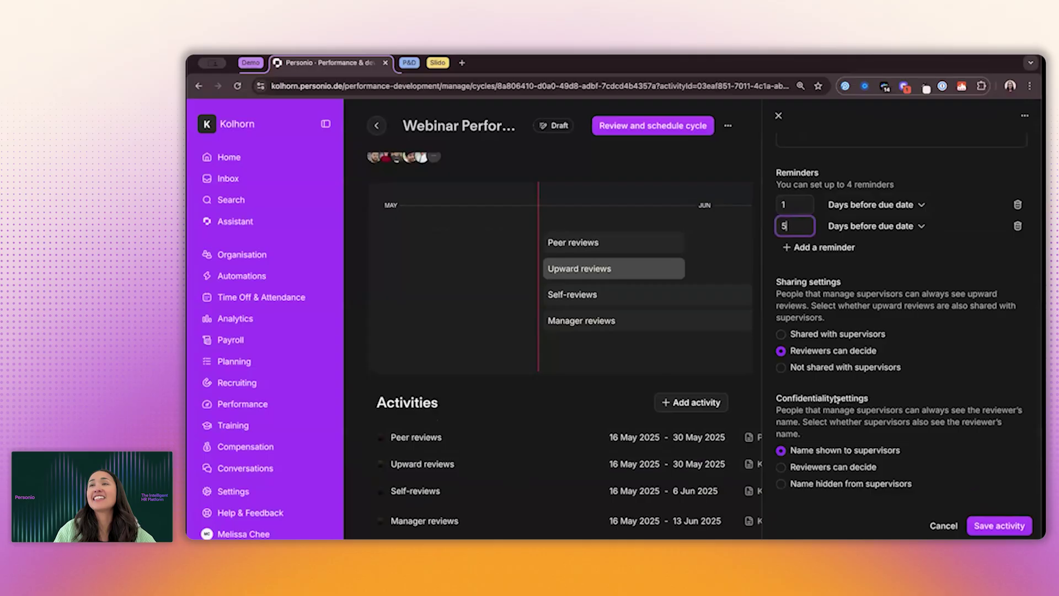
{"action": "scroll", "coordinate": [839, 403], "scroll_direction": "down", "scroll_amount": 3}
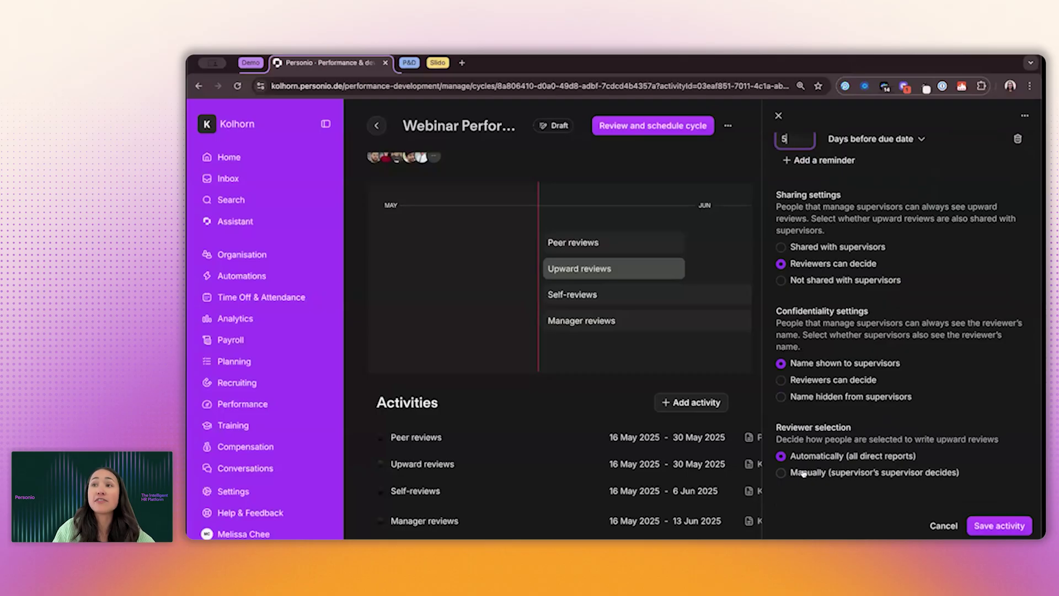
{"action": "left_click", "coordinate": [984, 526]}
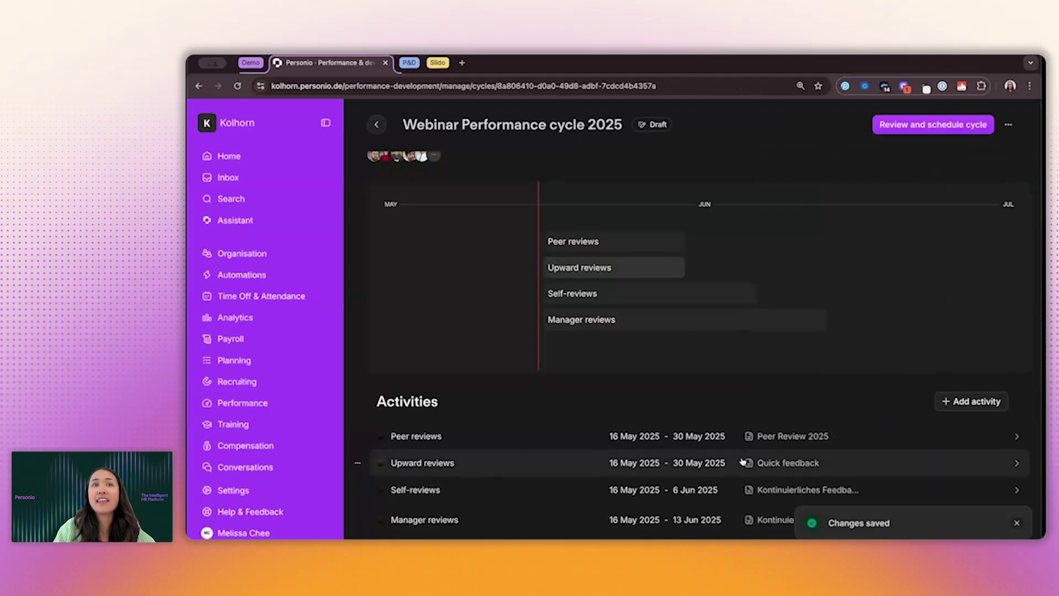
Set the self-reviews' end date to 30 May 2025 and their form to Employee self-reflection
{"action": "left_click", "coordinate": [661, 491]}
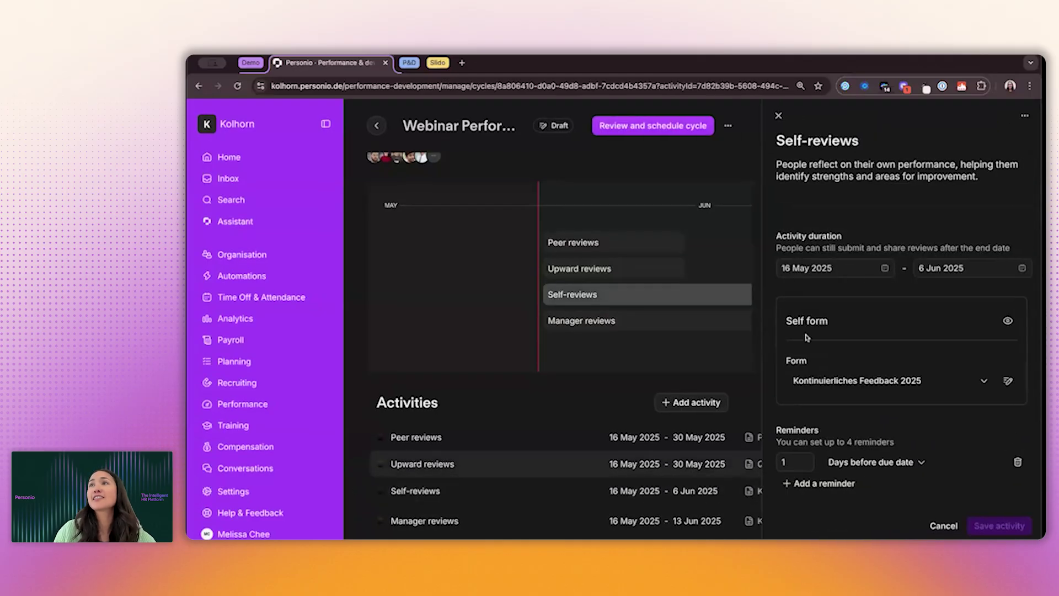
{"action": "left_click", "coordinate": [931, 271]}
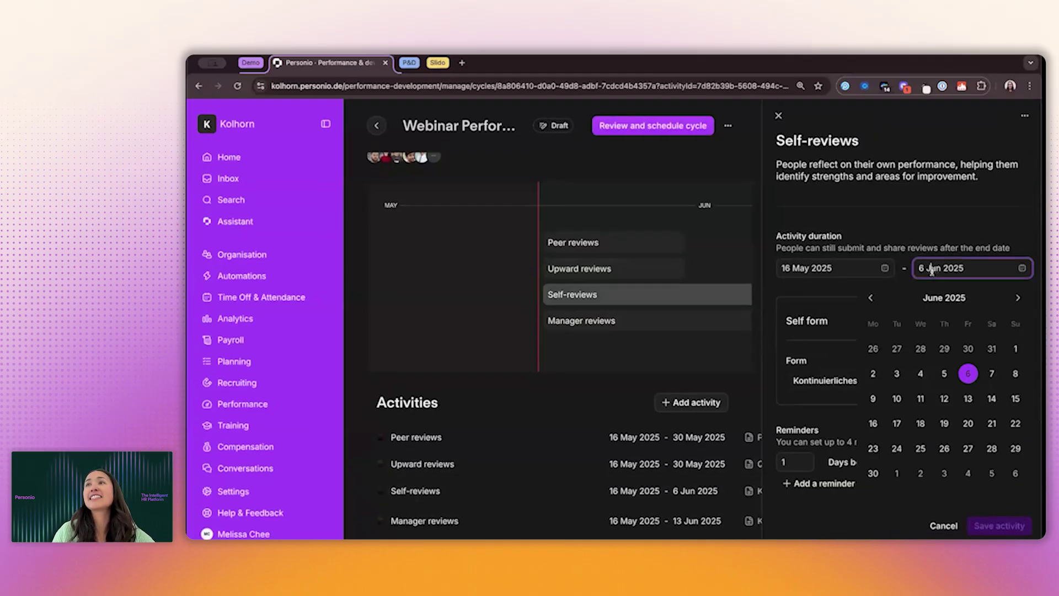
{"action": "left_click", "coordinate": [967, 348]}
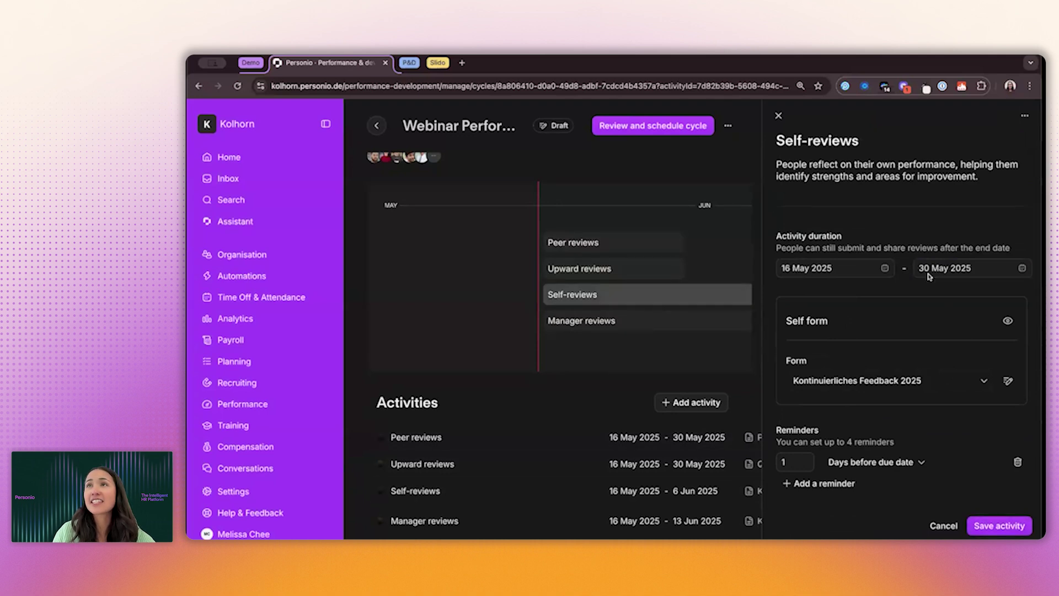
{"action": "left_click", "coordinate": [861, 383]}
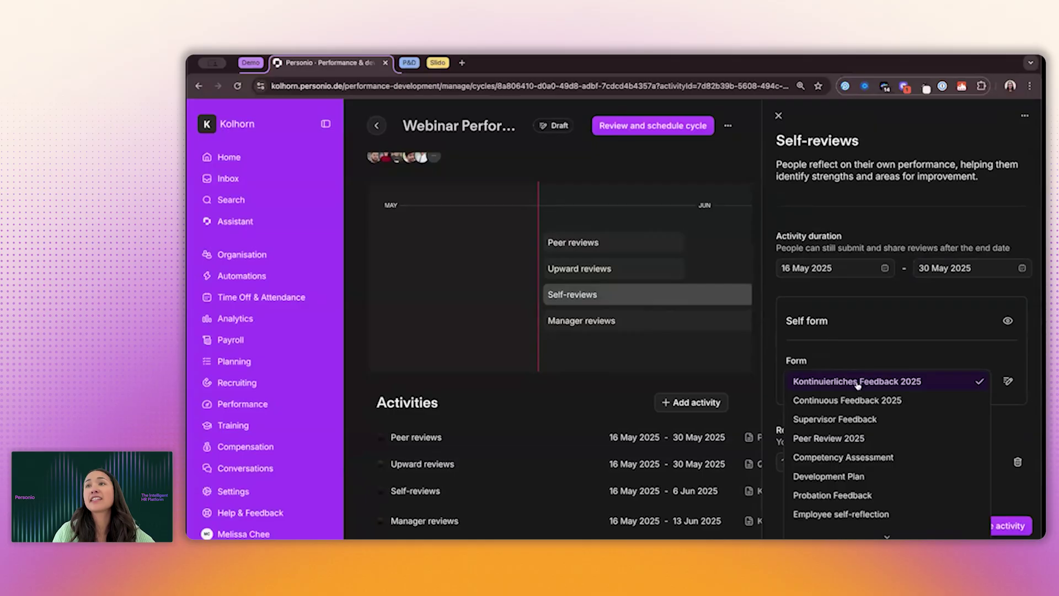
{"action": "scroll", "coordinate": [850, 441], "scroll_direction": "down", "scroll_amount": 1}
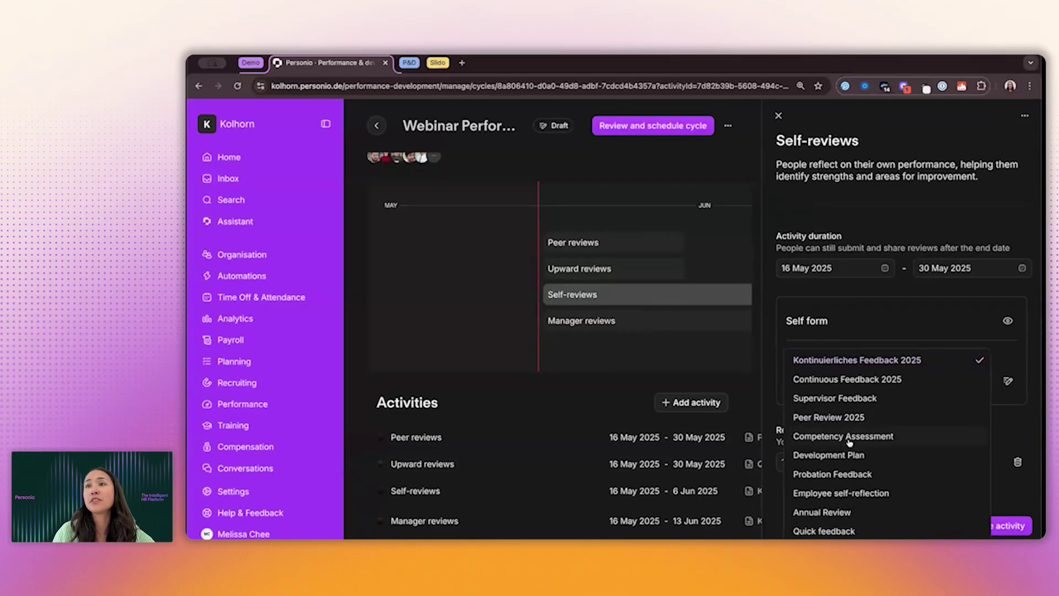
{"action": "left_click", "coordinate": [843, 492]}
{"action": "scroll", "coordinate": [841, 442], "scroll_direction": "down", "scroll_amount": 1}
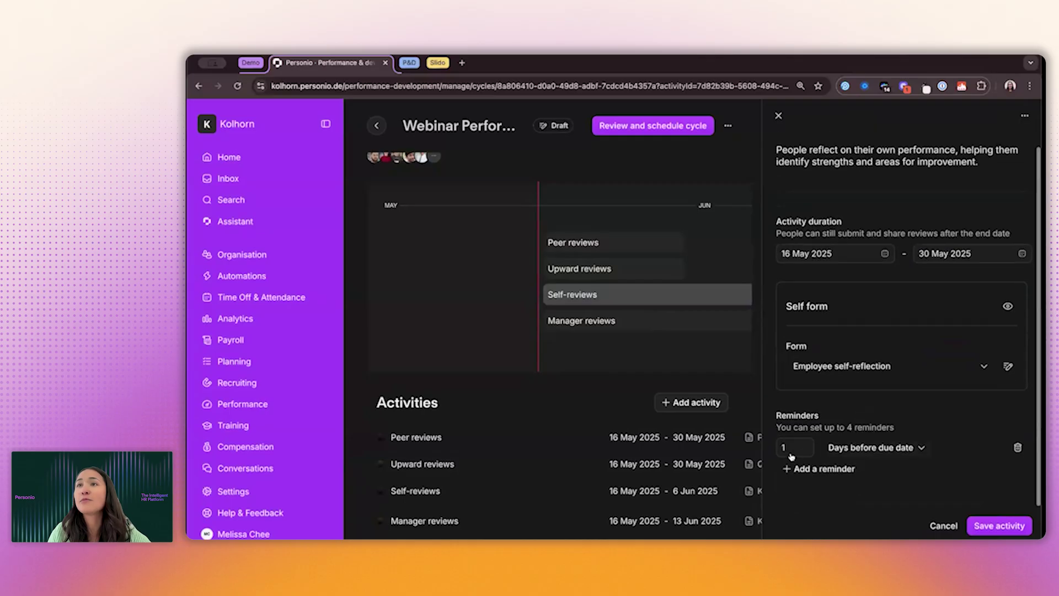
Add a reminder 7 days before the due date to the self-reviews and save the activity
{"action": "left_click", "coordinate": [801, 469]}
{"action": "type", "text": "14"}
{"action": "key", "text": "BackSpace"}
{"action": "key", "text": "BackSpace"}
{"action": "type", "text": "7"}
{"action": "left_click", "coordinate": [856, 406]}
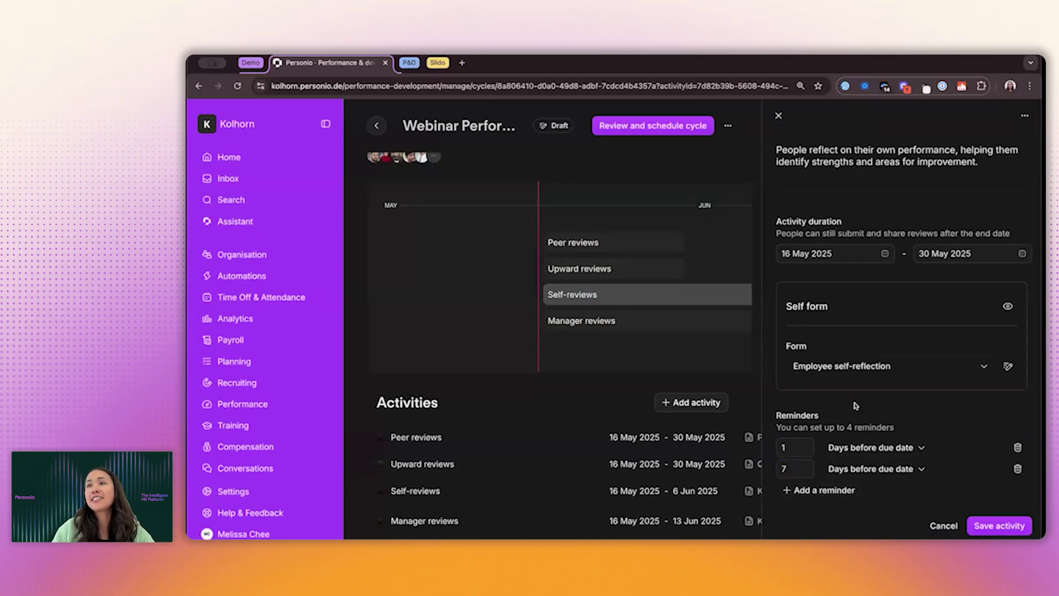
{"action": "scroll", "coordinate": [855, 406], "scroll_direction": "down", "scroll_amount": 1}
{"action": "left_click", "coordinate": [989, 524]}
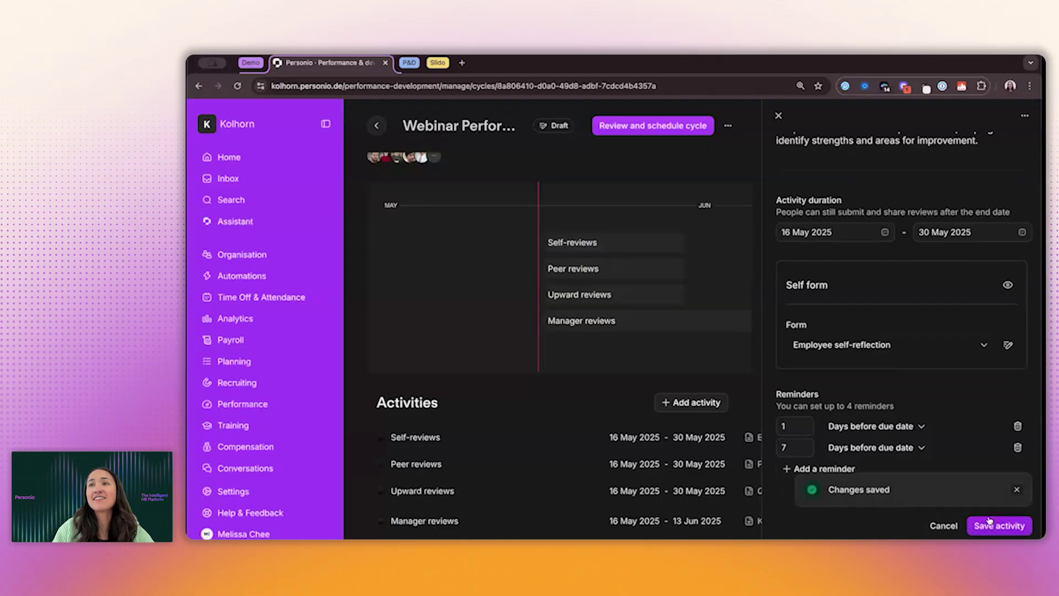
Open the manager reviews activity and change its form to Supervisor Feedback
{"action": "left_click", "coordinate": [611, 522]}
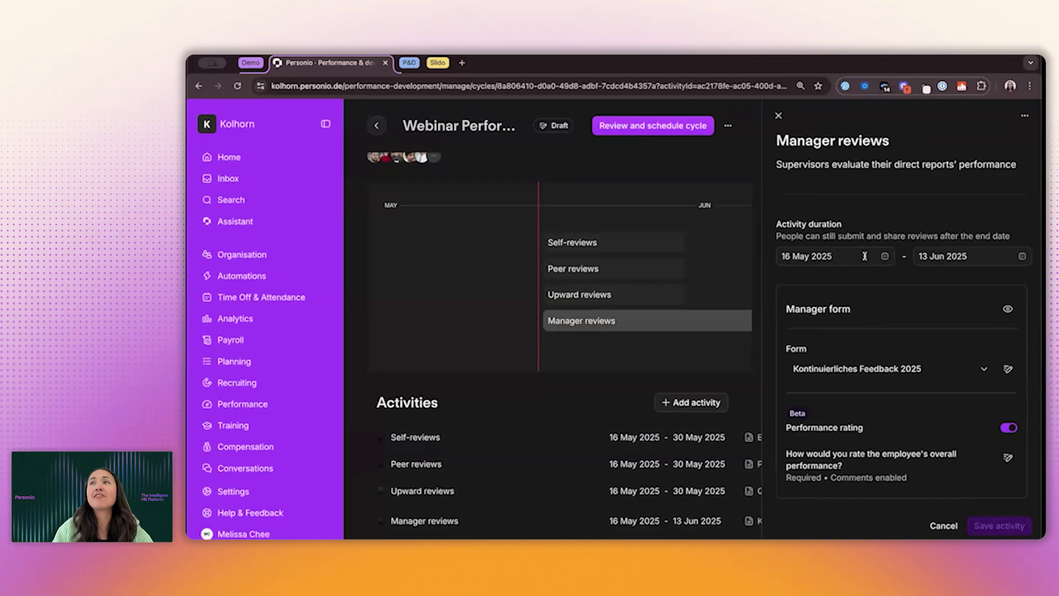
{"action": "left_click", "coordinate": [923, 257]}
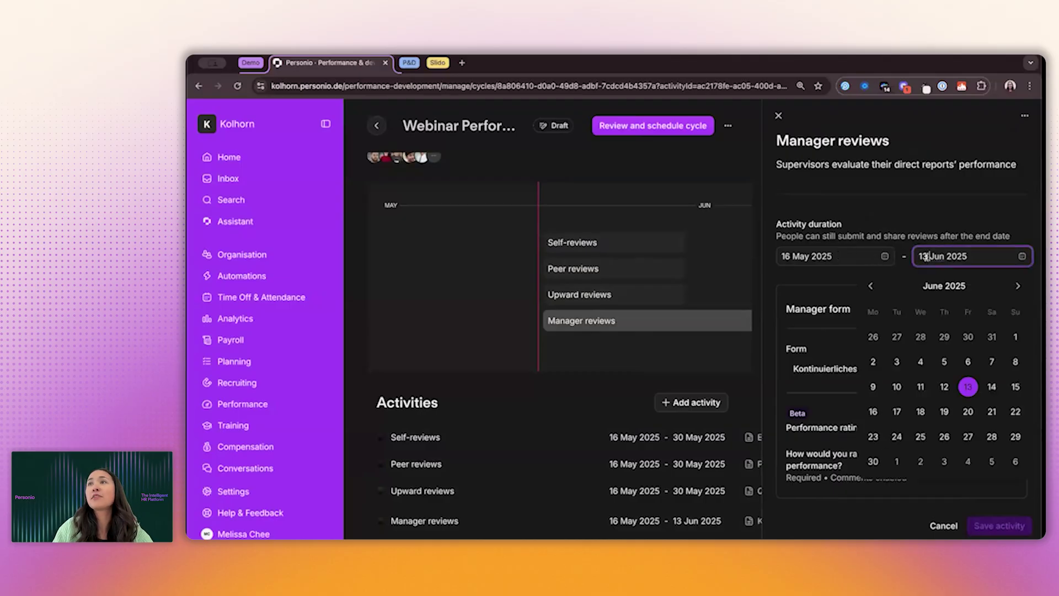
{"action": "left_click", "coordinate": [933, 212]}
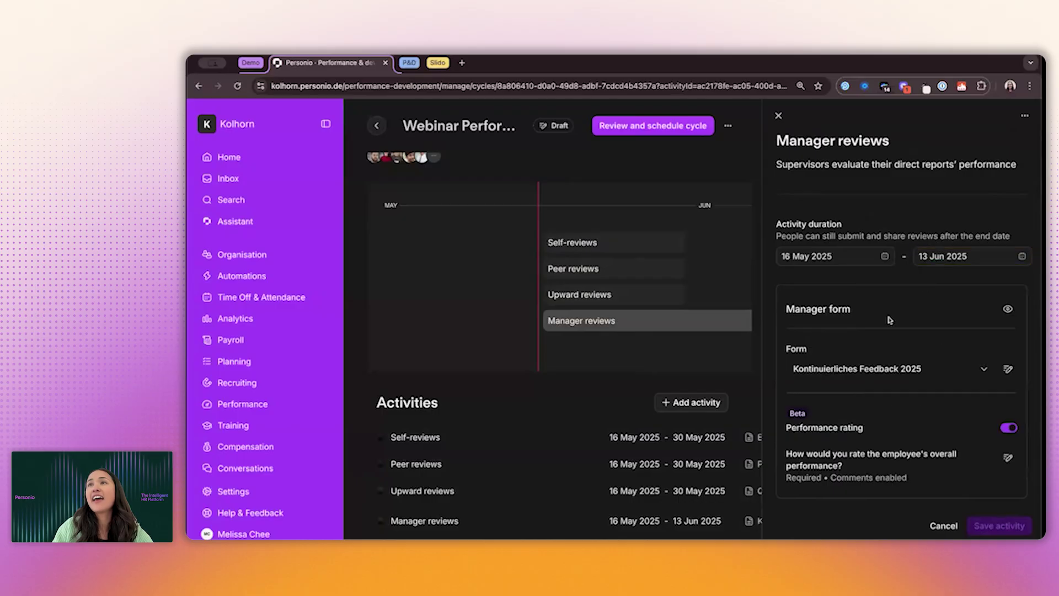
{"action": "scroll", "coordinate": [888, 328], "scroll_direction": "down", "scroll_amount": 1}
{"action": "scroll", "coordinate": [888, 328], "scroll_direction": "down", "scroll_amount": 1}
{"action": "left_click", "coordinate": [871, 337]}
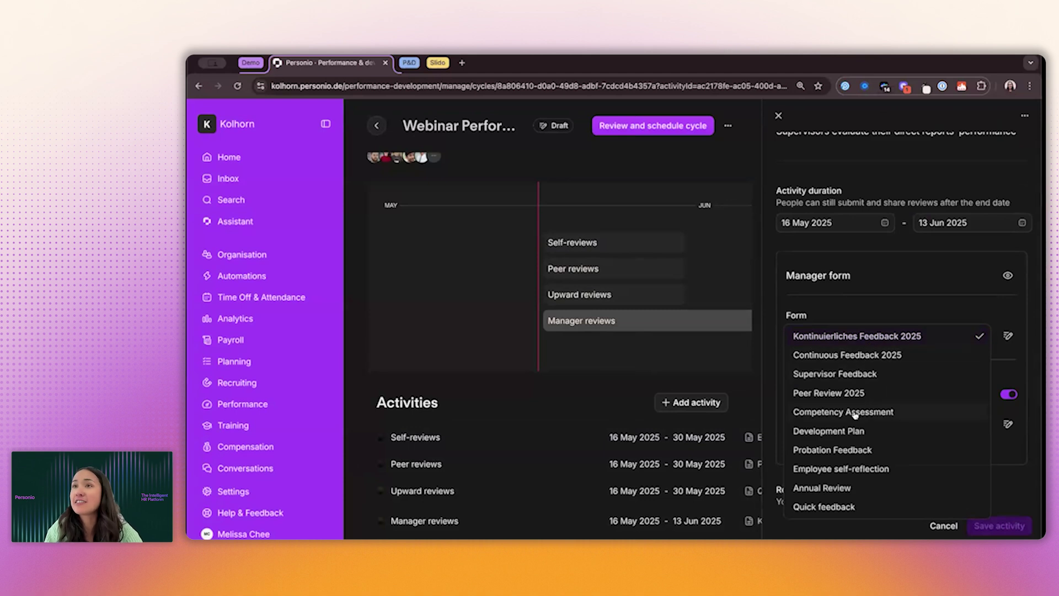
{"action": "left_click", "coordinate": [860, 377]}
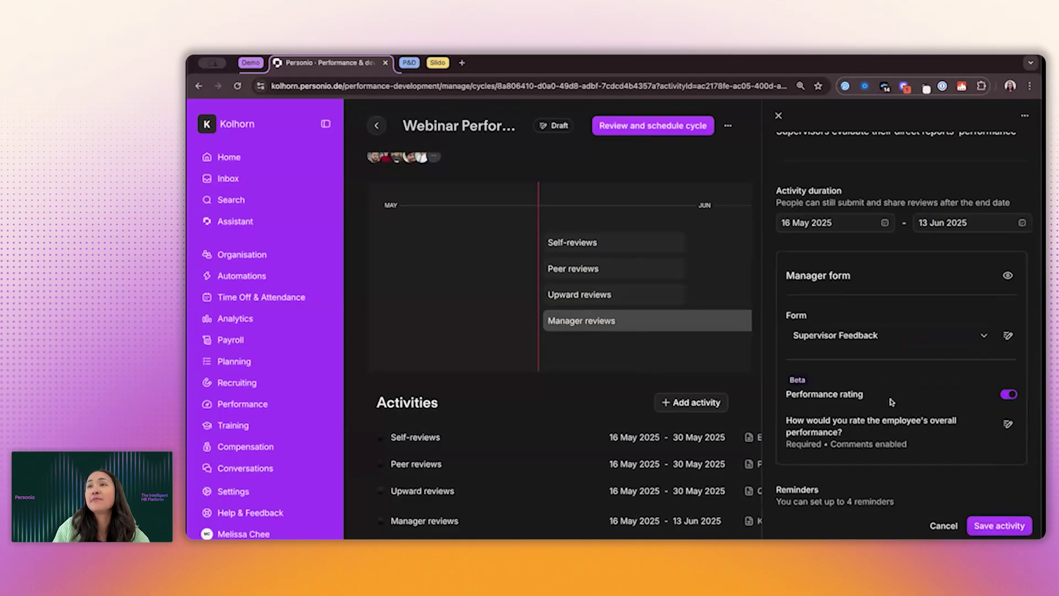
Keep the manager reviews' performance rating enabled, check the reminder and sharing settings, and save the activity
{"action": "left_click", "coordinate": [1009, 395]}
{"action": "left_click", "coordinate": [1008, 395]}
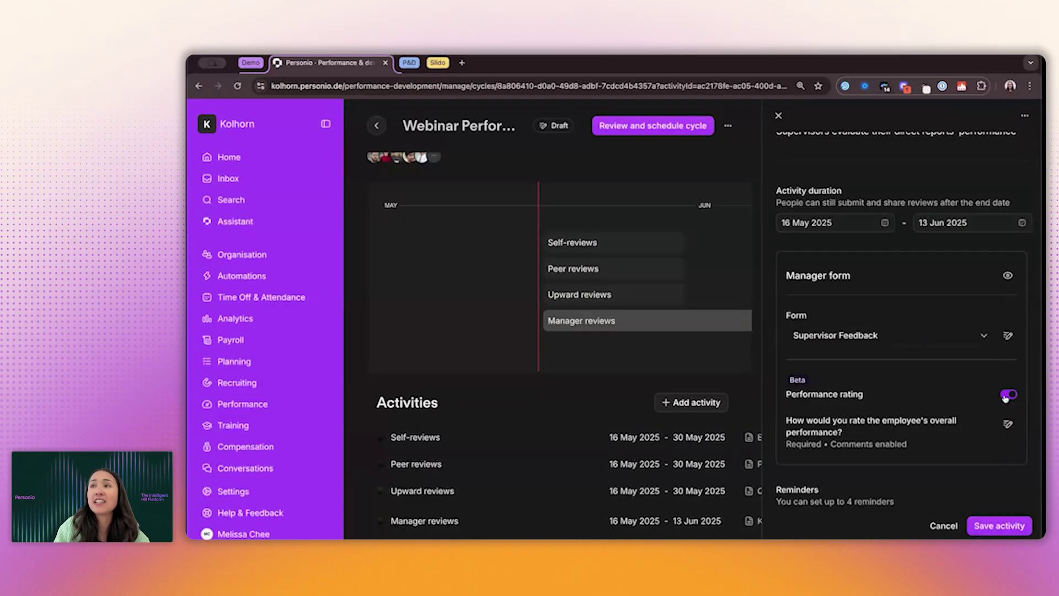
{"action": "scroll", "coordinate": [891, 459], "scroll_direction": "down", "scroll_amount": 3}
{"action": "scroll", "coordinate": [837, 434], "scroll_direction": "down", "scroll_amount": 1}
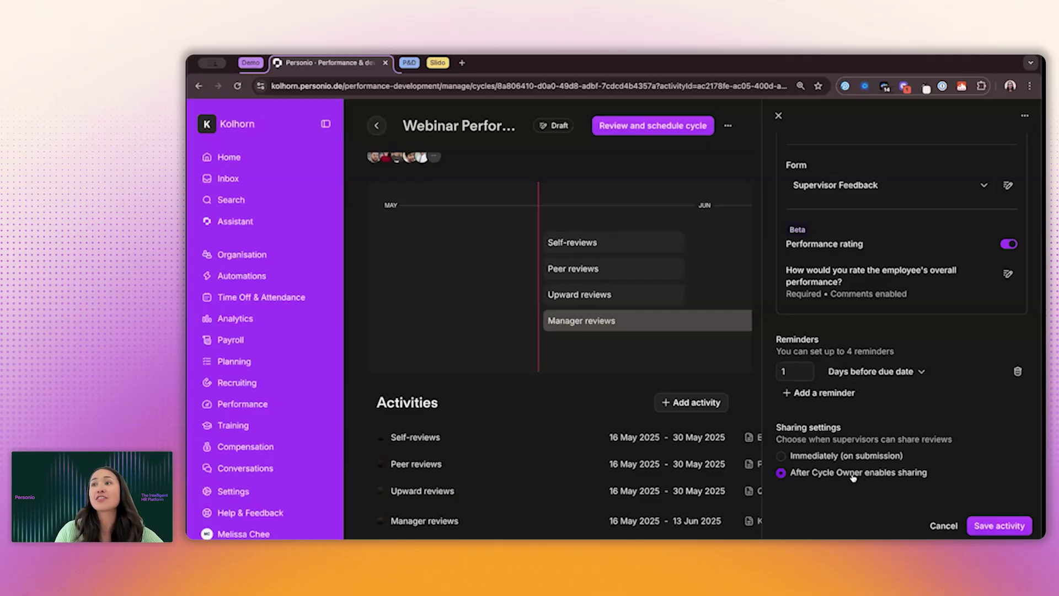
{"action": "left_click", "coordinate": [1000, 525]}
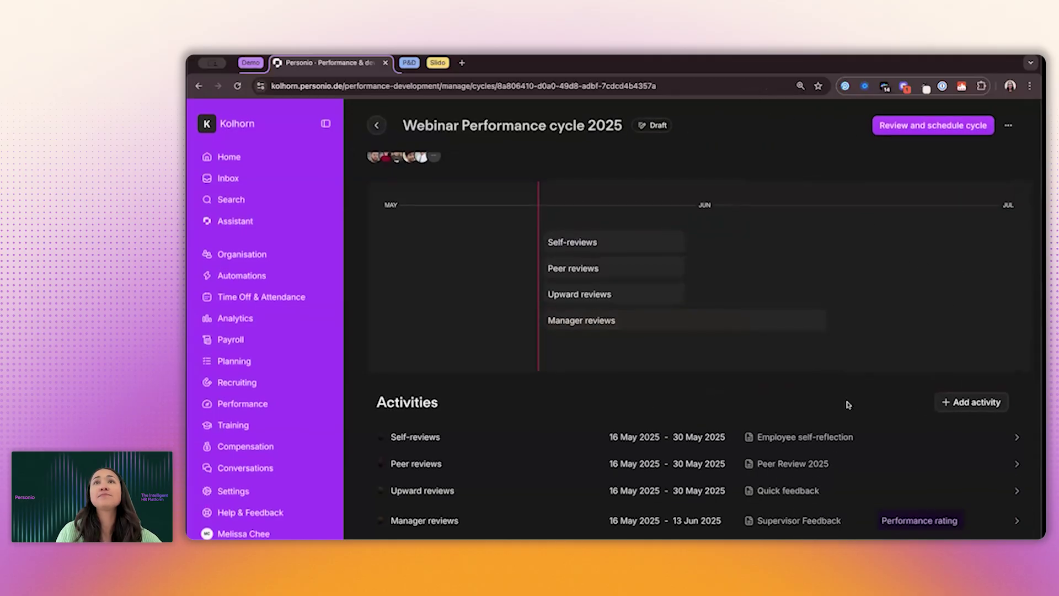
Leave the draft webinar cycle and look over the overview of active performance cycles
{"action": "left_click", "coordinate": [918, 126]}
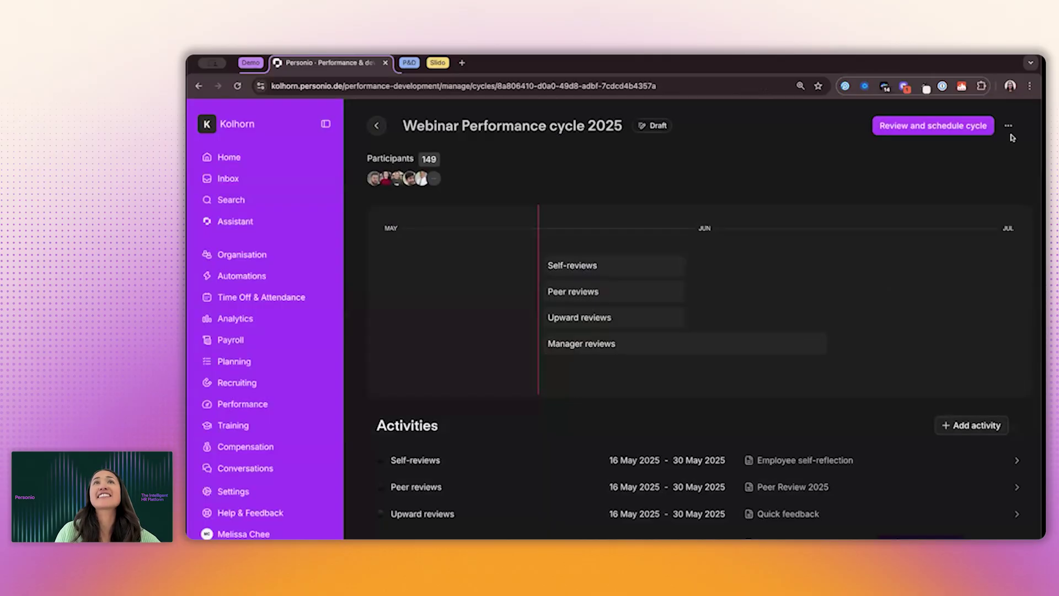
{"action": "left_click", "coordinate": [376, 127]}
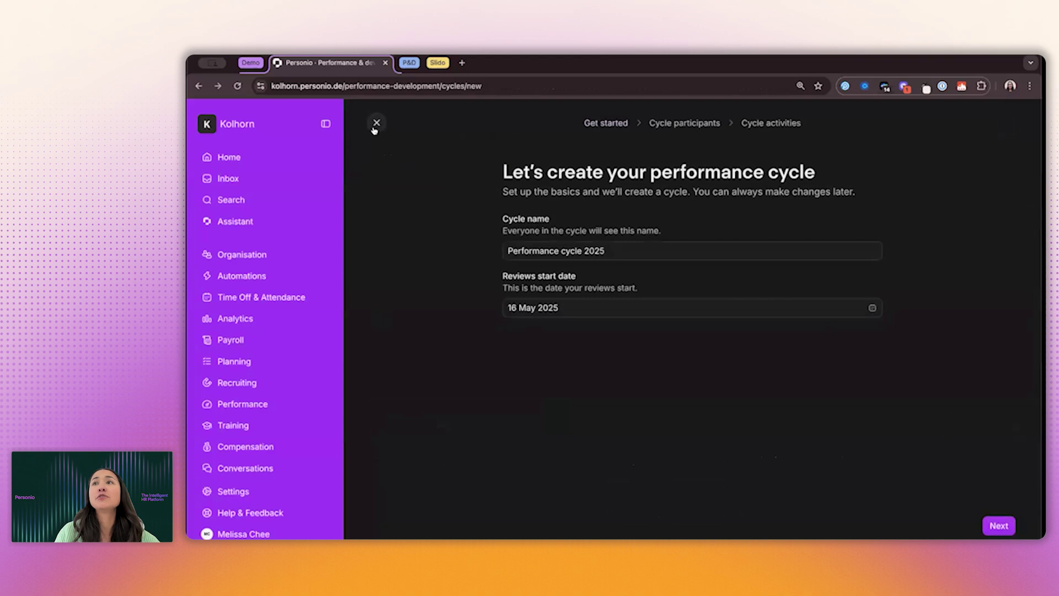
{"action": "left_click", "coordinate": [376, 128]}
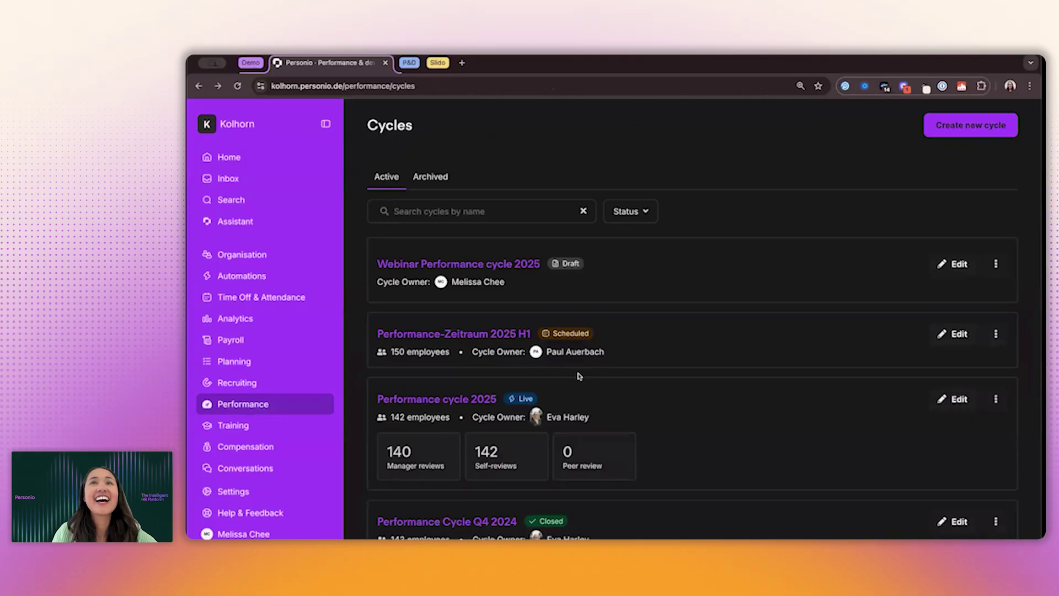
{"action": "scroll", "coordinate": [579, 377], "scroll_direction": "down", "scroll_amount": 3}
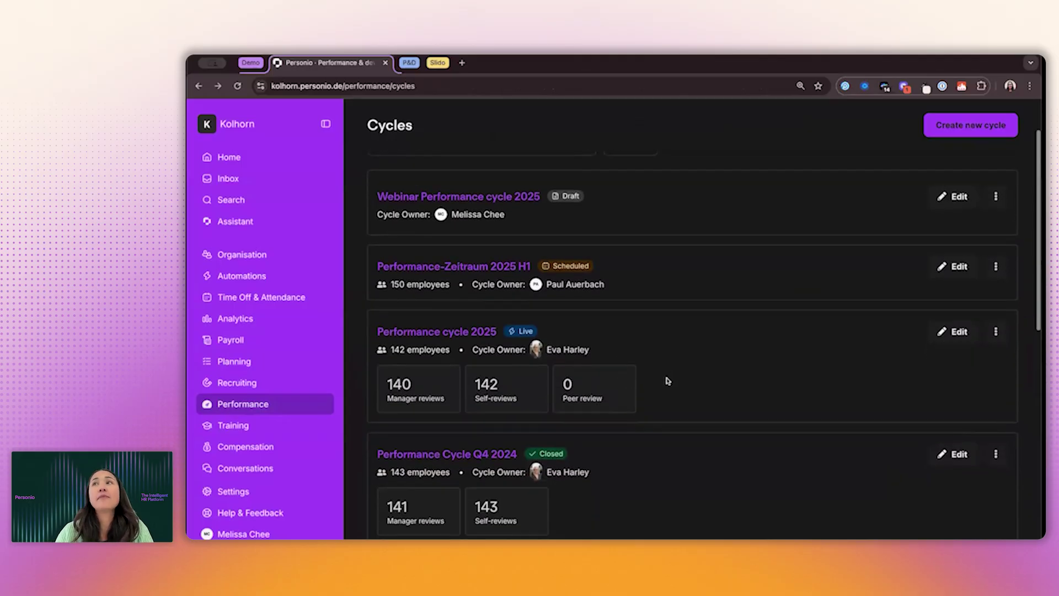
{"action": "scroll", "coordinate": [667, 380], "scroll_direction": "up", "scroll_amount": 2}
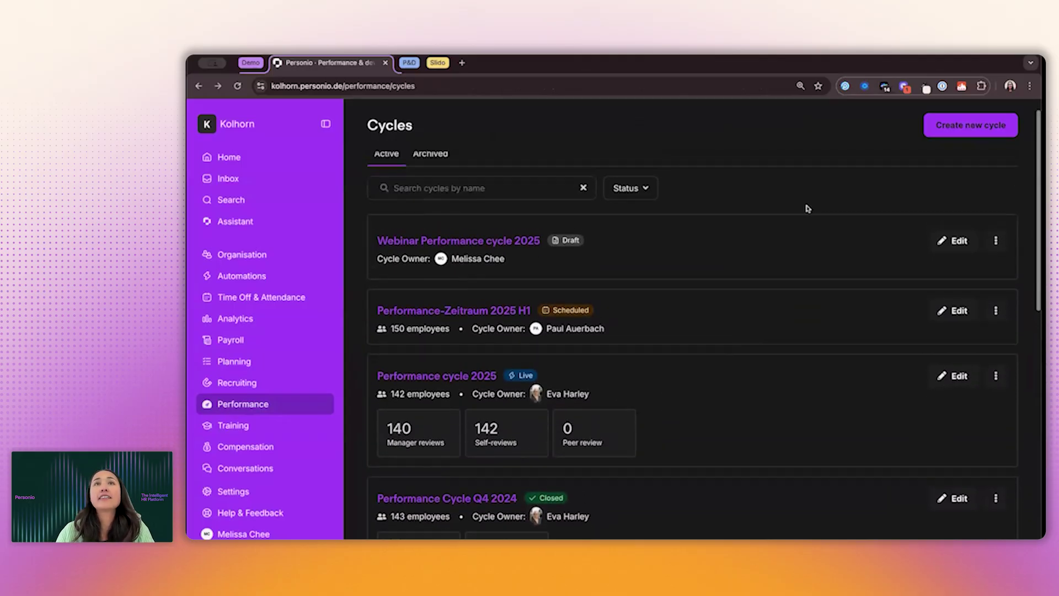
Open the live Performance cycle 2025 and examine its participants' review statuses and the available participant filters
{"action": "left_click", "coordinate": [467, 378]}
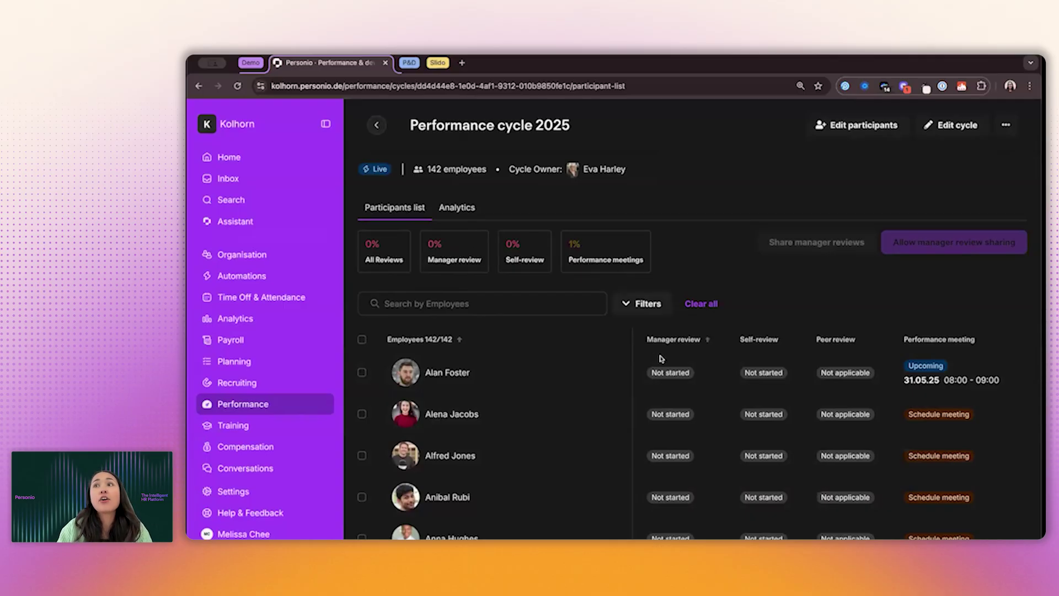
{"action": "scroll", "coordinate": [662, 367], "scroll_direction": "down", "scroll_amount": 1}
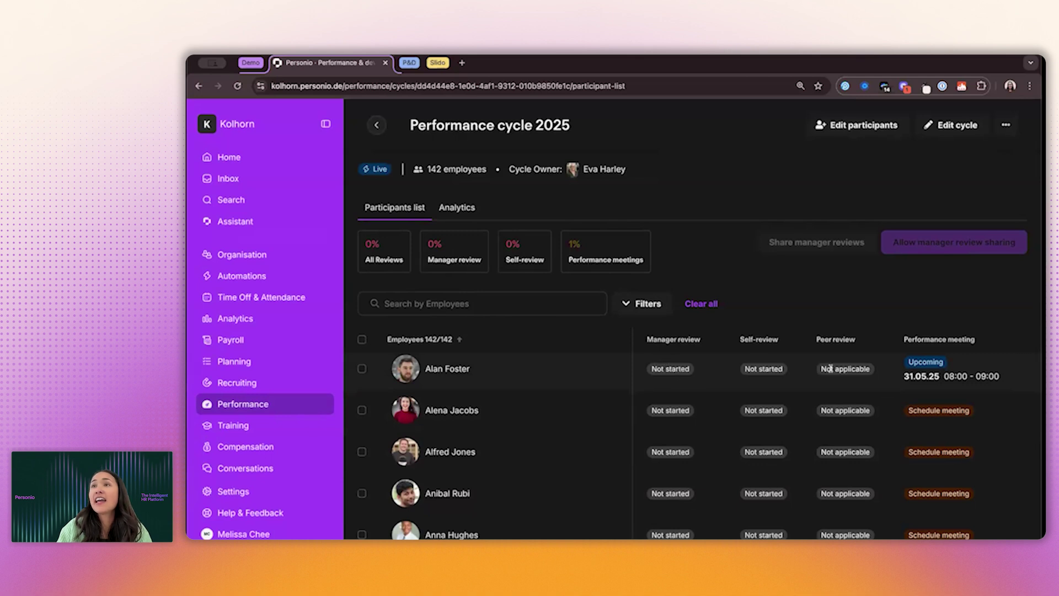
{"action": "scroll", "coordinate": [839, 370], "scroll_direction": "up", "scroll_amount": 1}
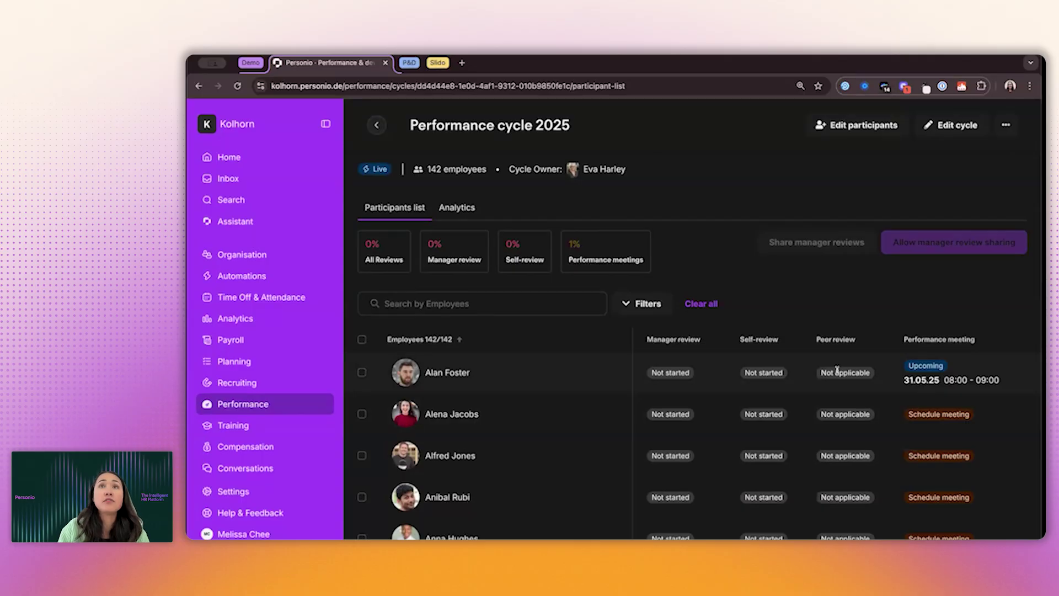
{"action": "left_click", "coordinate": [644, 307]}
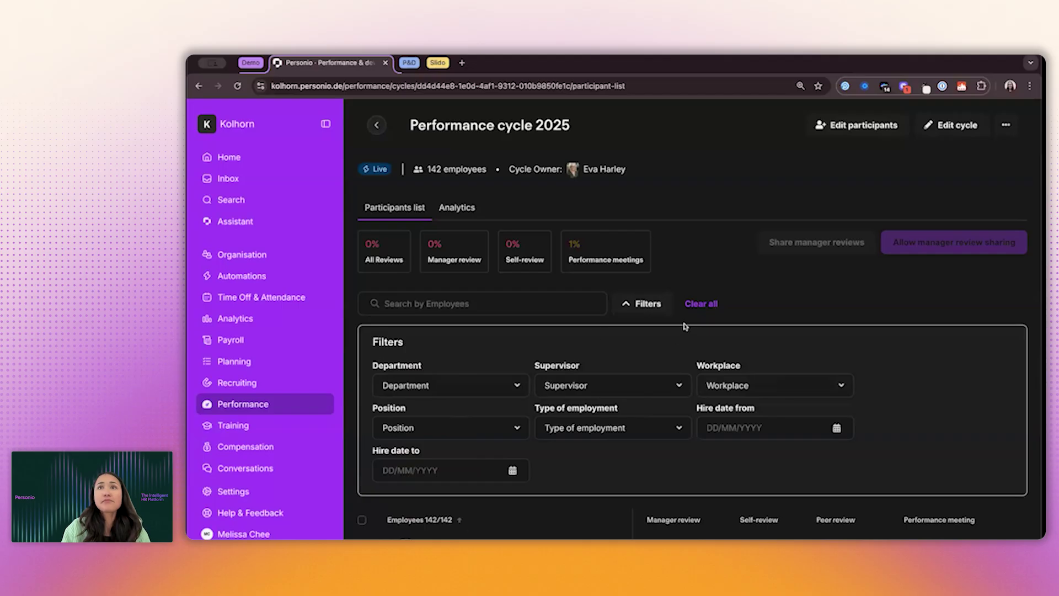
{"action": "left_click", "coordinate": [645, 304]}
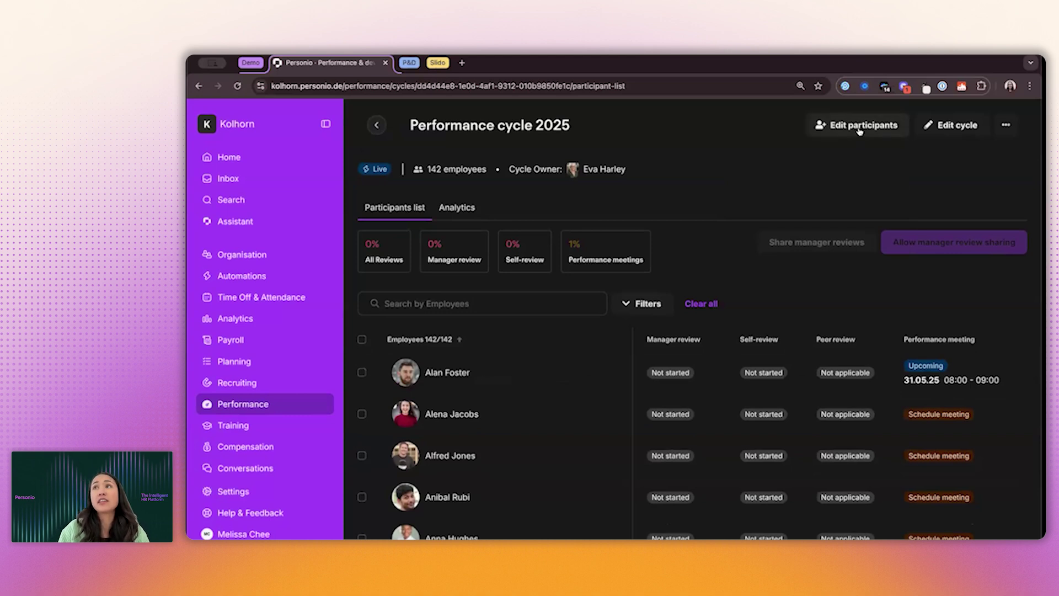
View the activities and timeline of the live Performance cycle 2025, then return to the cycles overview
{"action": "left_click", "coordinate": [941, 126]}
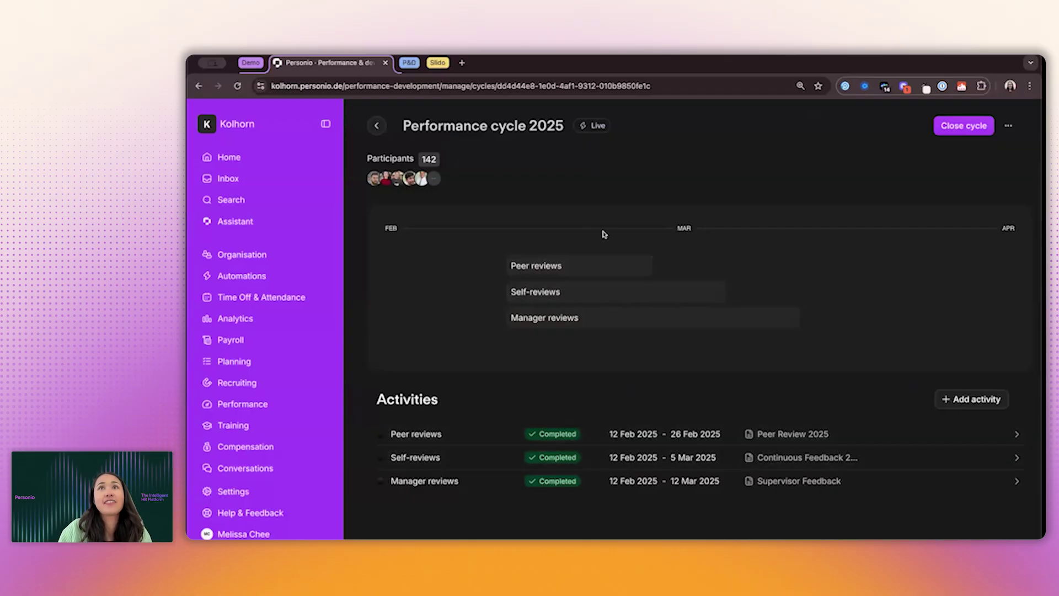
{"action": "left_click", "coordinate": [374, 126]}
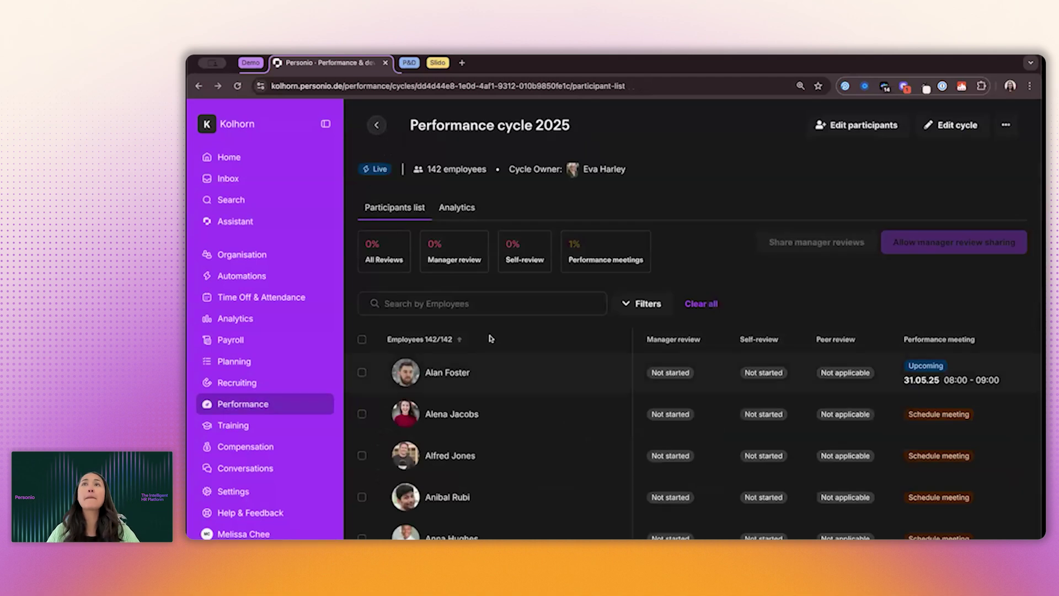
{"action": "left_click", "coordinate": [377, 124]}
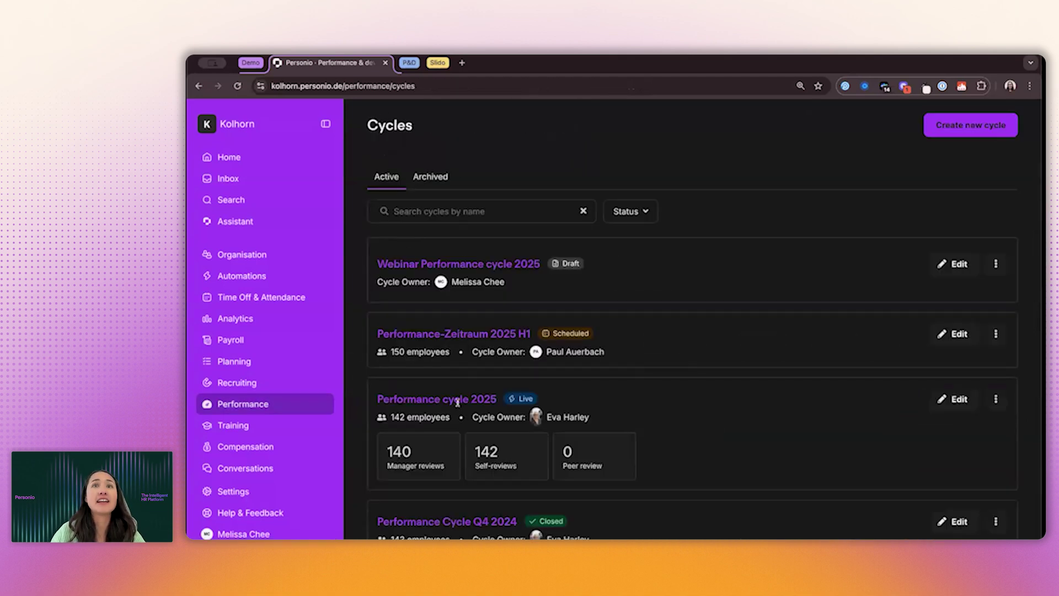
Open the analytics of the closed Performance Cycle Q4 2024 and reload the page
{"action": "scroll", "coordinate": [496, 411], "scroll_direction": "down", "scroll_amount": 3}
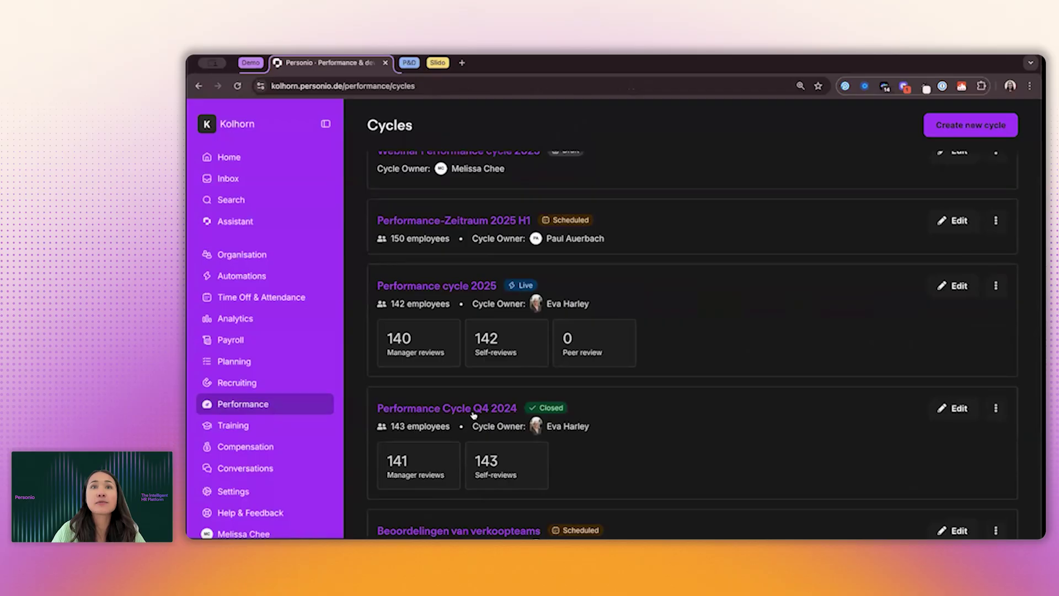
{"action": "left_click", "coordinate": [474, 409]}
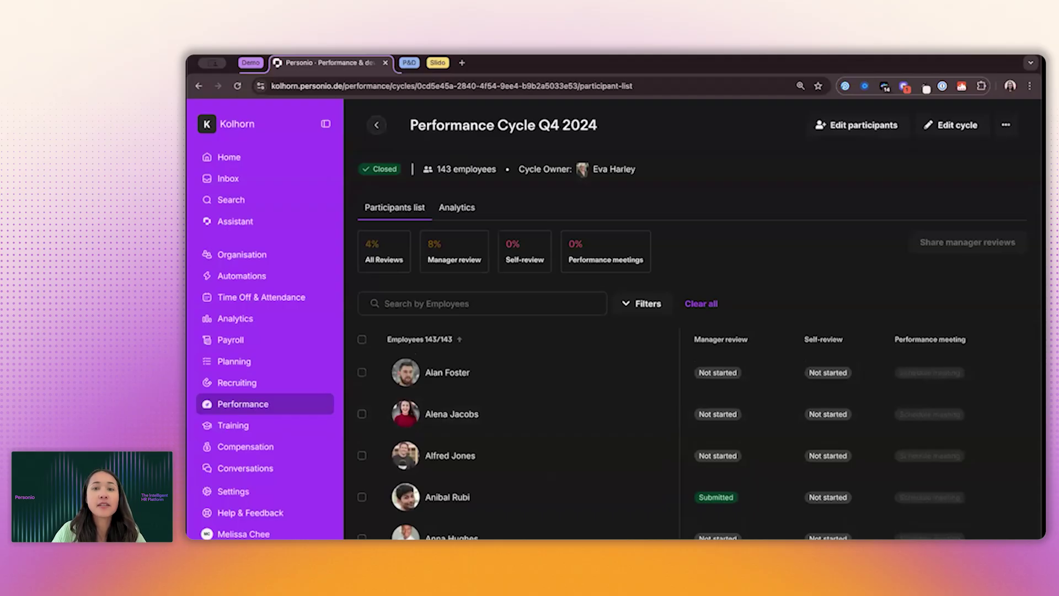
{"action": "left_click", "coordinate": [477, 207]}
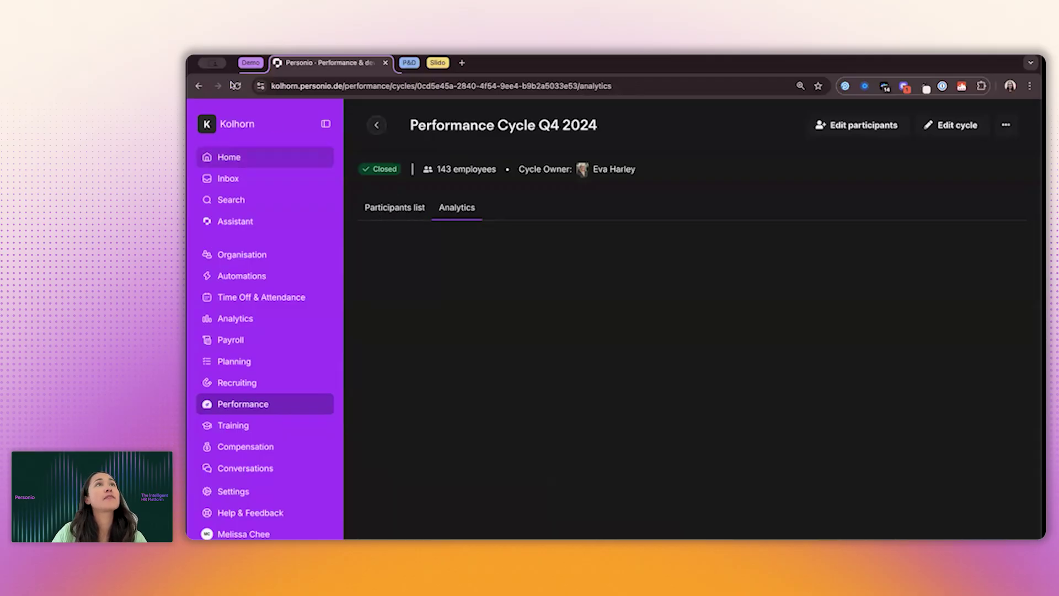
{"action": "left_click", "coordinate": [234, 86]}
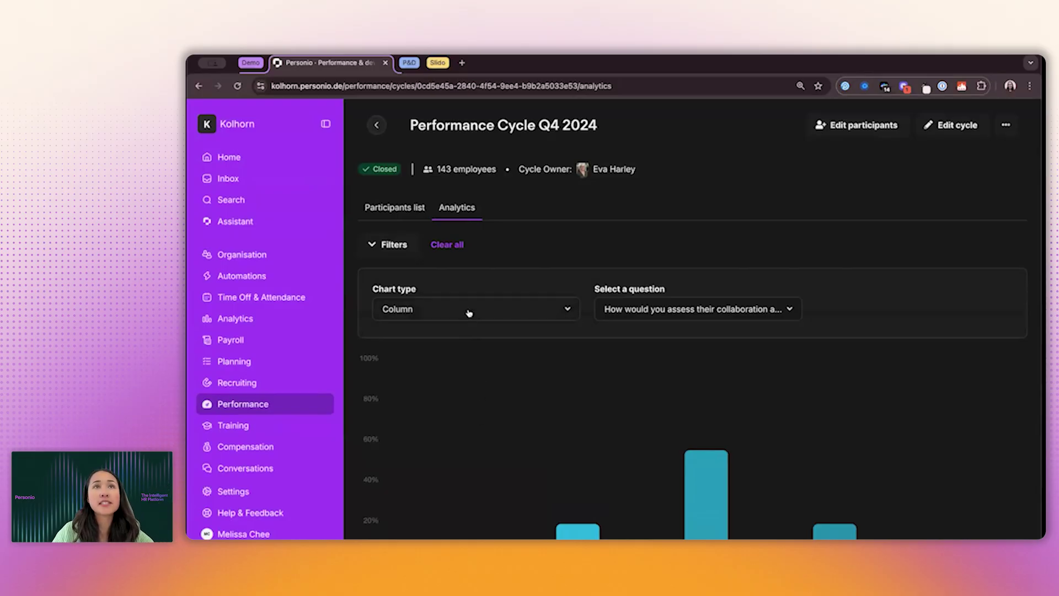
Check the available chart types for the cycle analytics and keep the Column chart
{"action": "scroll", "coordinate": [469, 313], "scroll_direction": "down", "scroll_amount": 1}
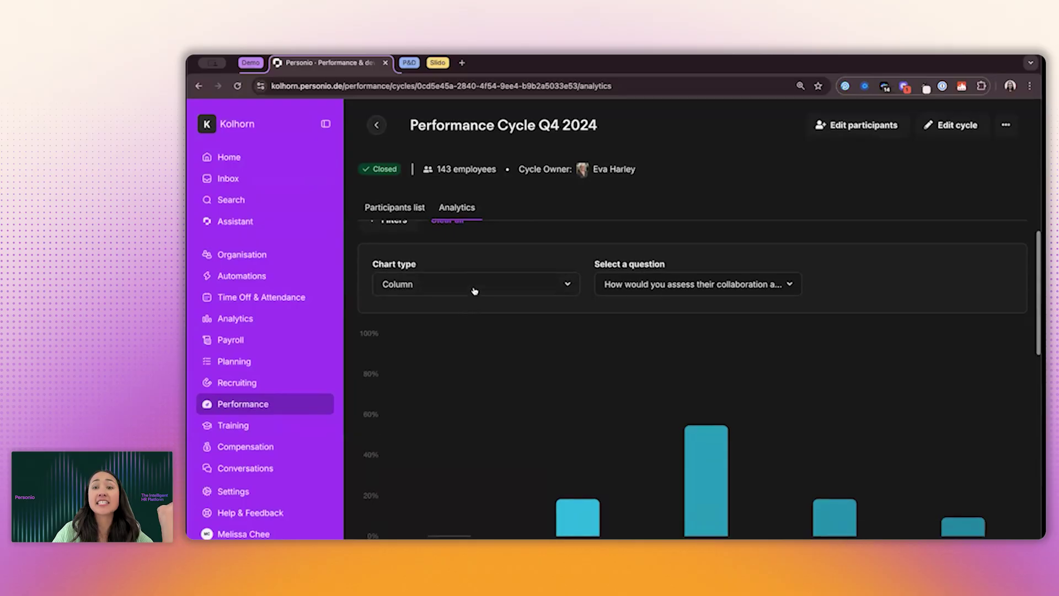
{"action": "left_click", "coordinate": [479, 285]}
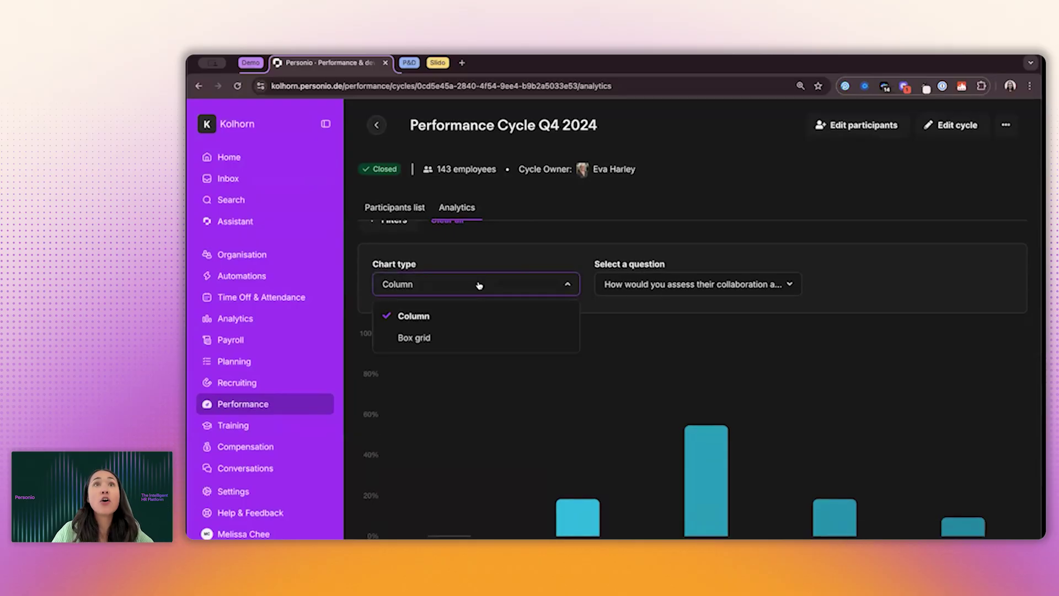
{"action": "left_click", "coordinate": [466, 320]}
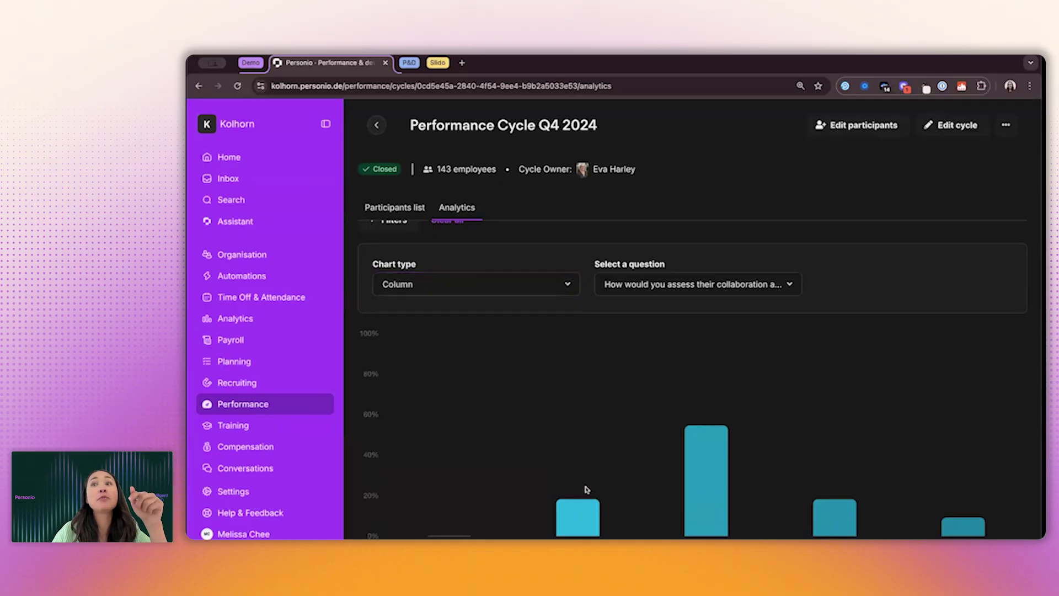
Examine the collaboration question's rating distribution, the individual employee ratings and the available analytics filters
{"action": "scroll", "coordinate": [585, 452], "scroll_direction": "down", "scroll_amount": 2}
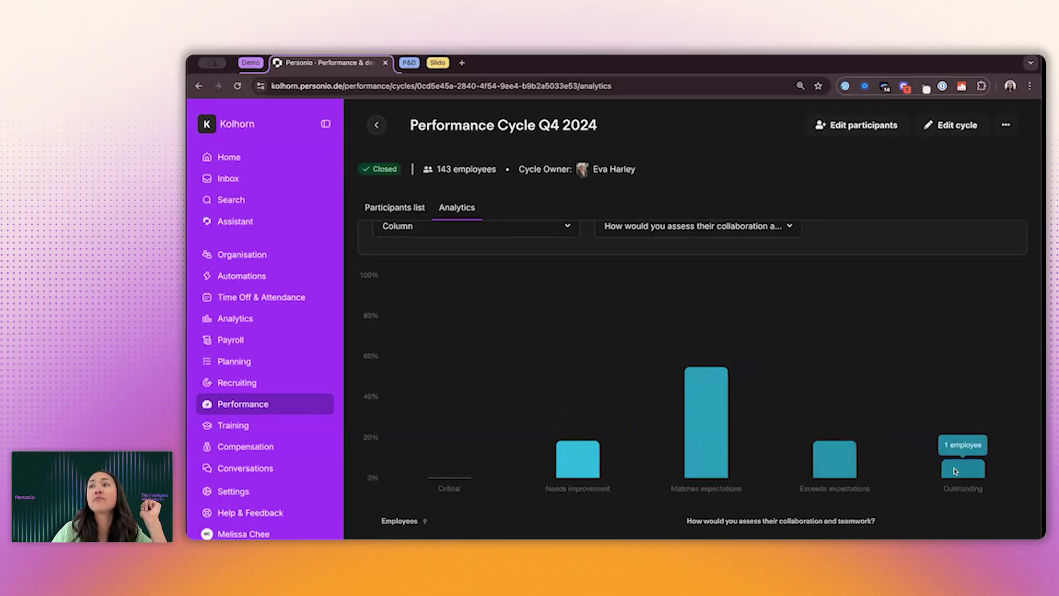
{"action": "scroll", "coordinate": [868, 473], "scroll_direction": "down", "scroll_amount": 1}
{"action": "scroll", "coordinate": [867, 471], "scroll_direction": "down", "scroll_amount": 3}
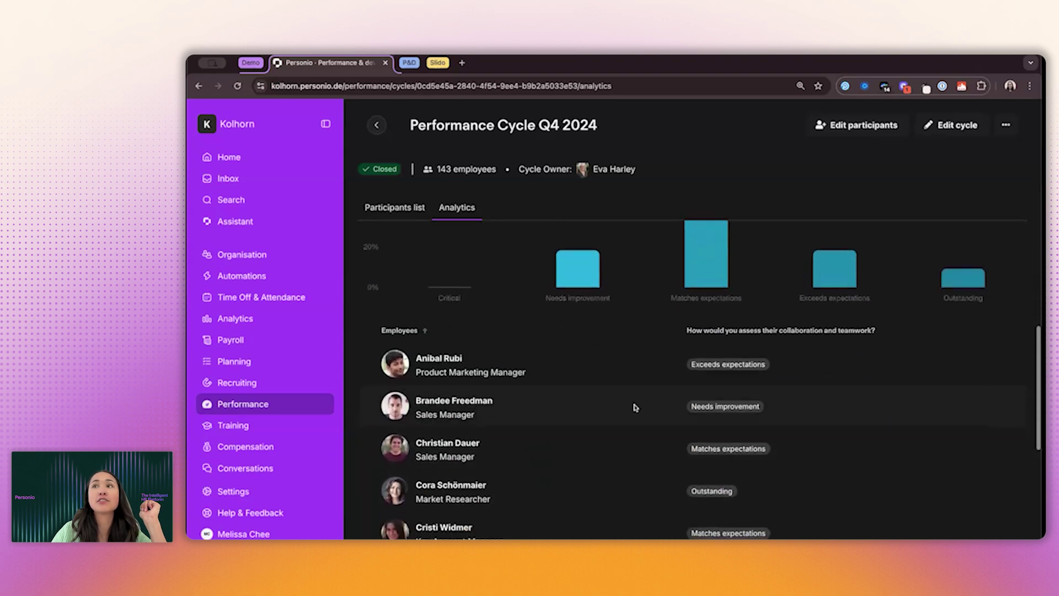
{"action": "scroll", "coordinate": [643, 441], "scroll_direction": "up", "scroll_amount": 5}
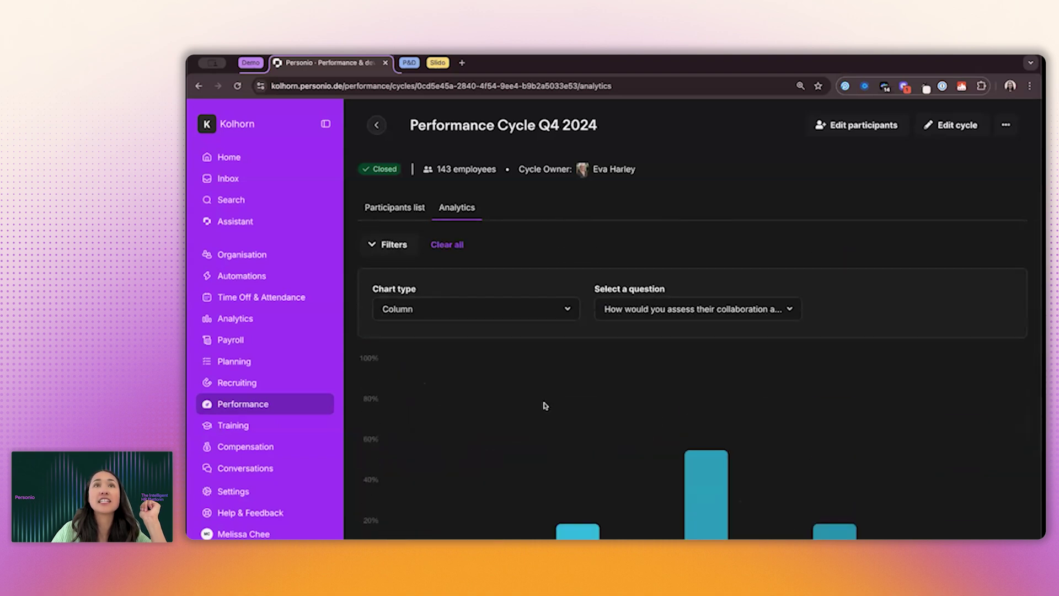
{"action": "left_click", "coordinate": [379, 233]}
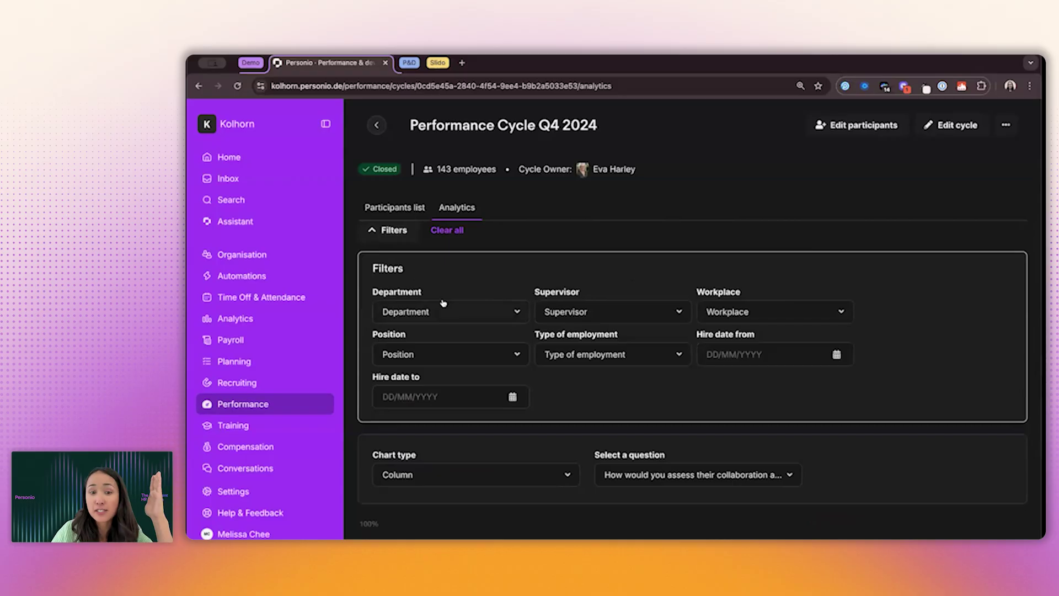
{"action": "left_click", "coordinate": [390, 232]}
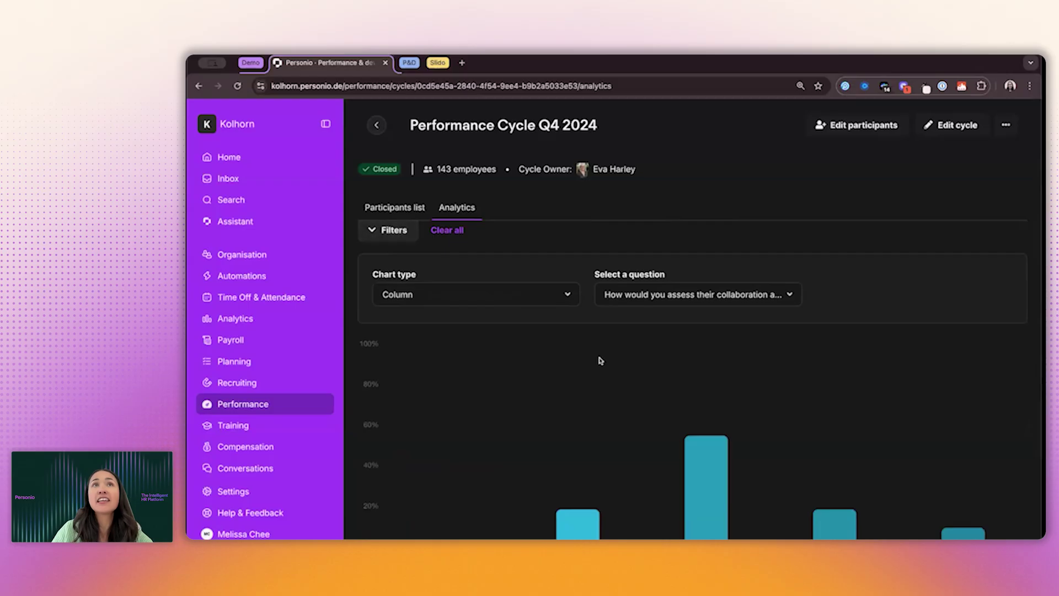
Switch the chart type of the Performance Cycle Q4 2024 analytics to Box grid
{"action": "scroll", "coordinate": [669, 418], "scroll_direction": "down", "scroll_amount": 1}
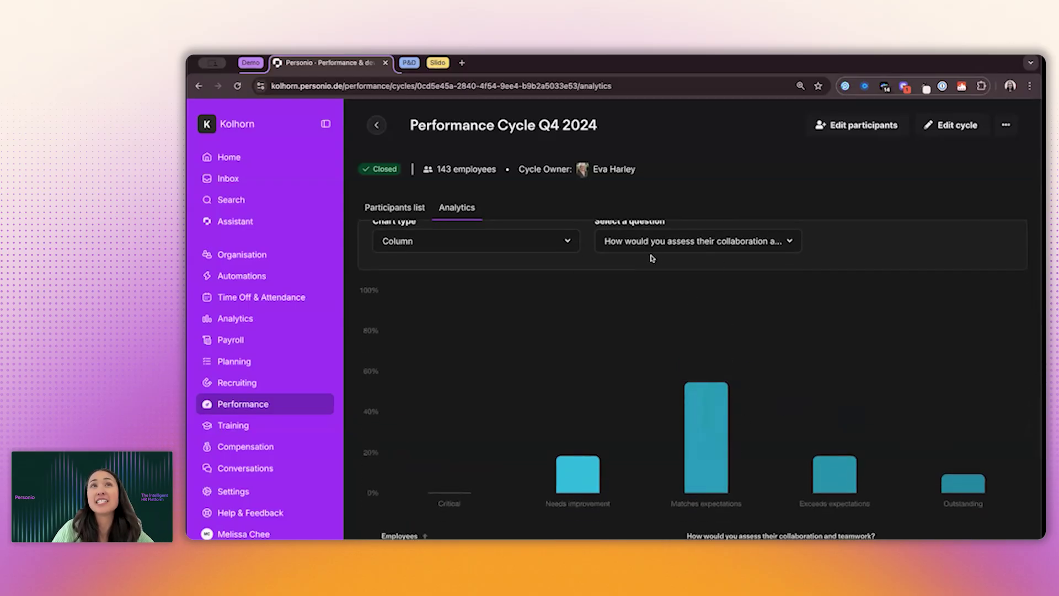
{"action": "left_click", "coordinate": [567, 245]}
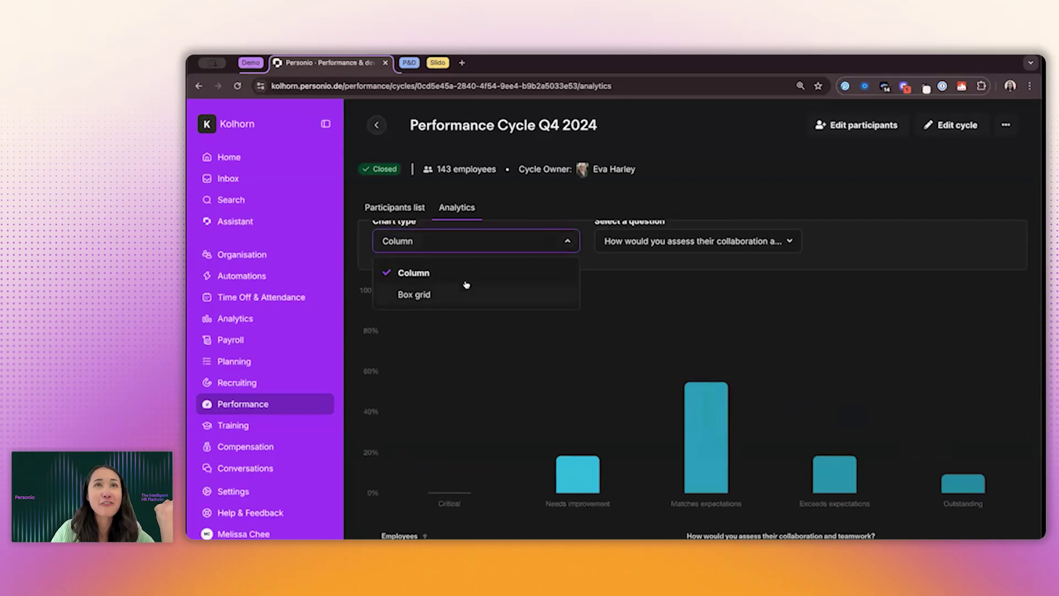
{"action": "left_click", "coordinate": [465, 287]}
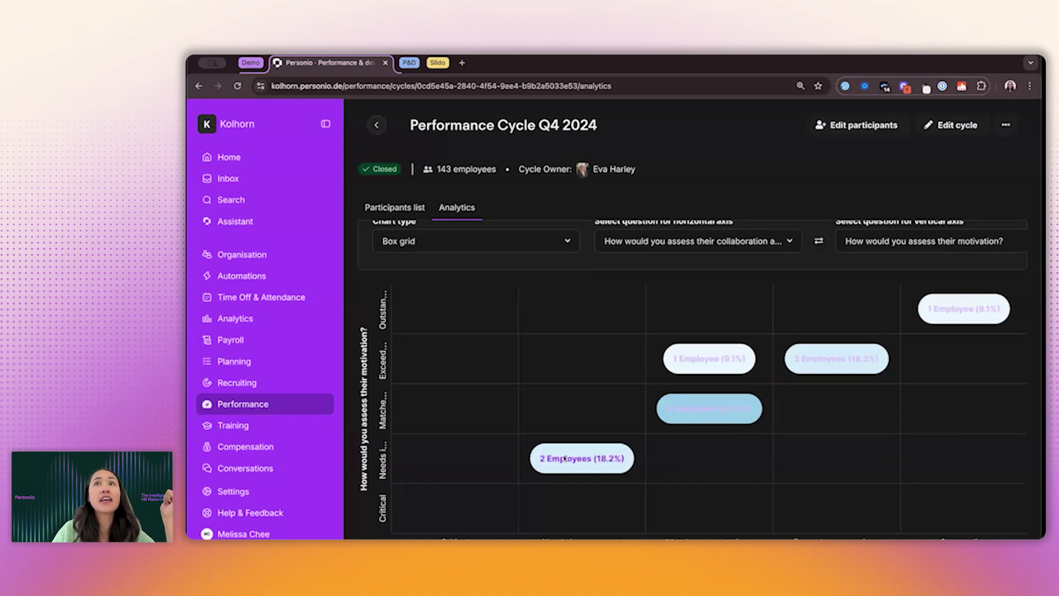
Examine the box grid with its horizontal and vertical axis questions, check the available horizontal-axis questions and keep the collaboration question
{"action": "scroll", "coordinate": [566, 459], "scroll_direction": "up", "scroll_amount": 1}
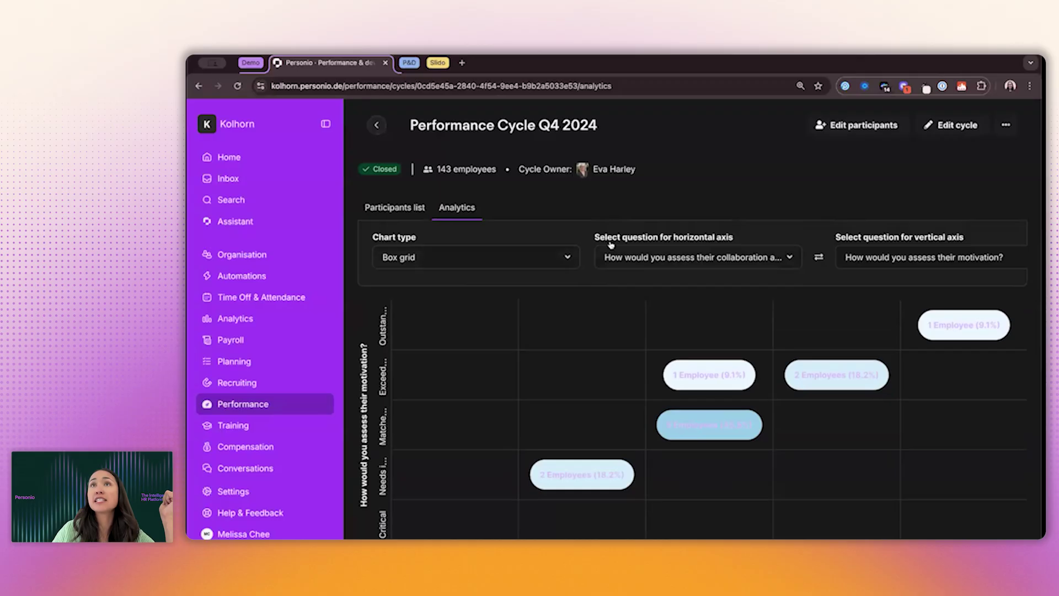
{"action": "scroll", "coordinate": [558, 346], "scroll_direction": "down", "scroll_amount": 1}
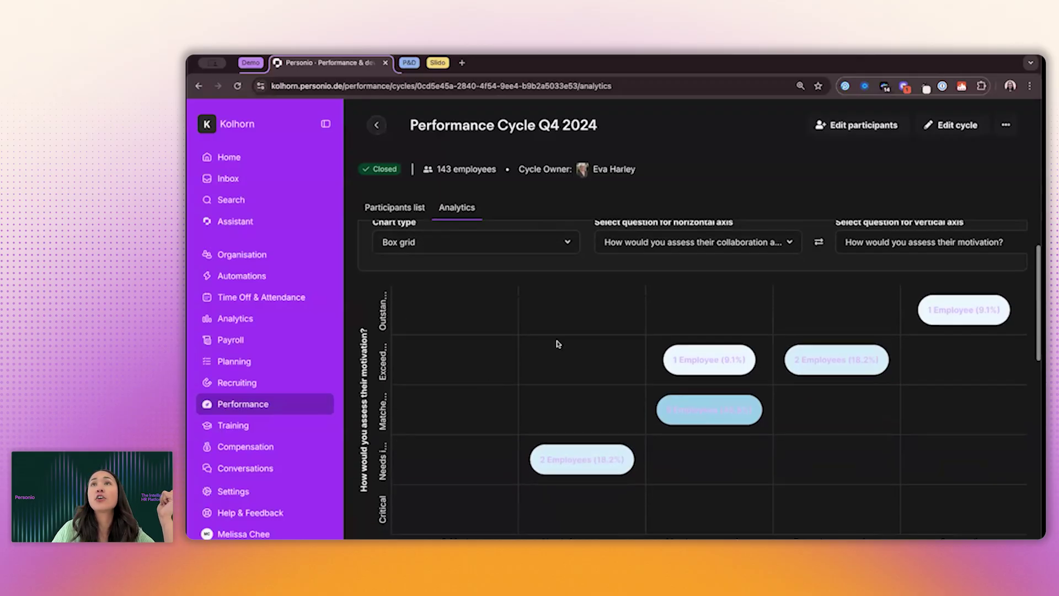
{"action": "scroll", "coordinate": [624, 273], "scroll_direction": "up", "scroll_amount": 1}
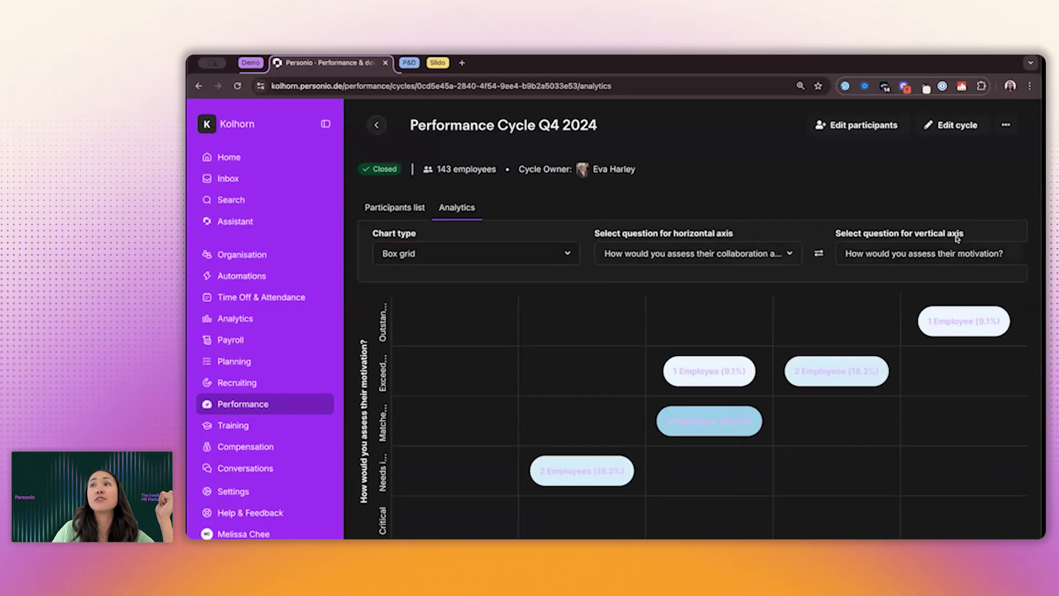
{"action": "scroll", "coordinate": [746, 259], "scroll_direction": "down", "scroll_amount": 3}
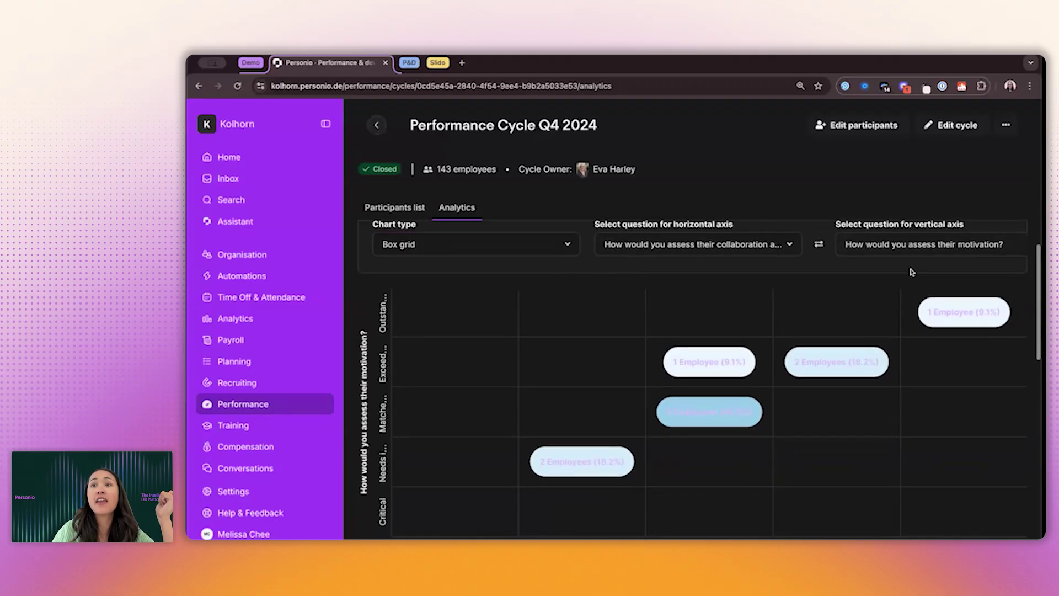
{"action": "scroll", "coordinate": [746, 259], "scroll_direction": "up", "scroll_amount": 3}
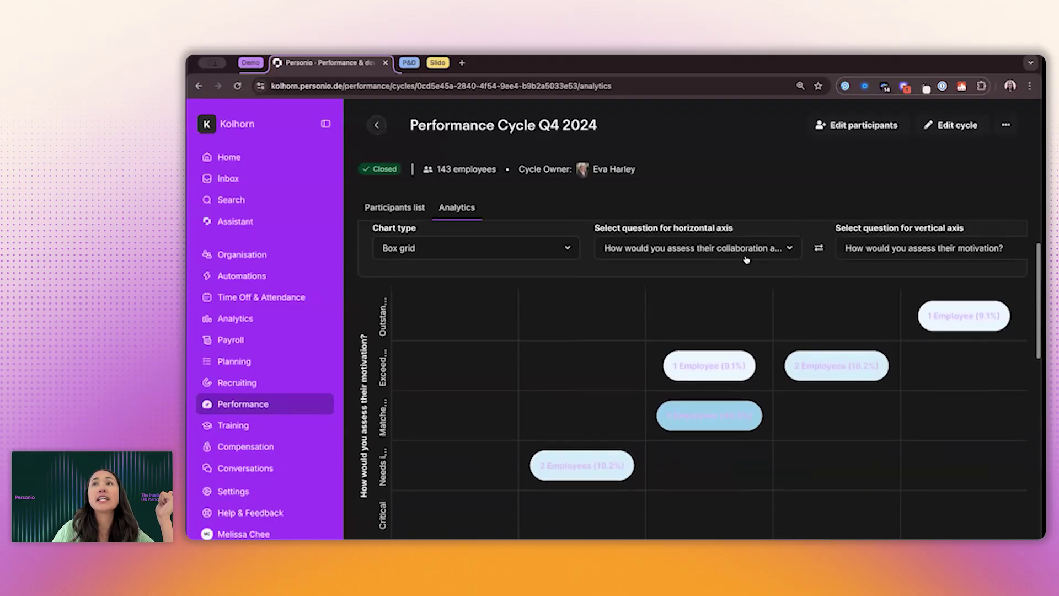
{"action": "left_click", "coordinate": [712, 250]}
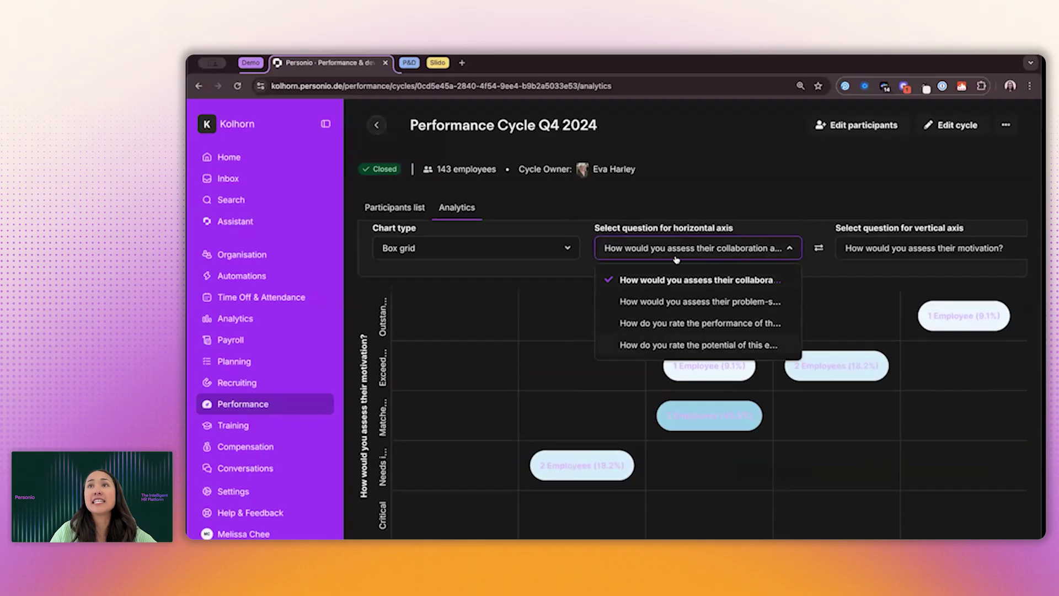
{"action": "left_click", "coordinate": [606, 276]}
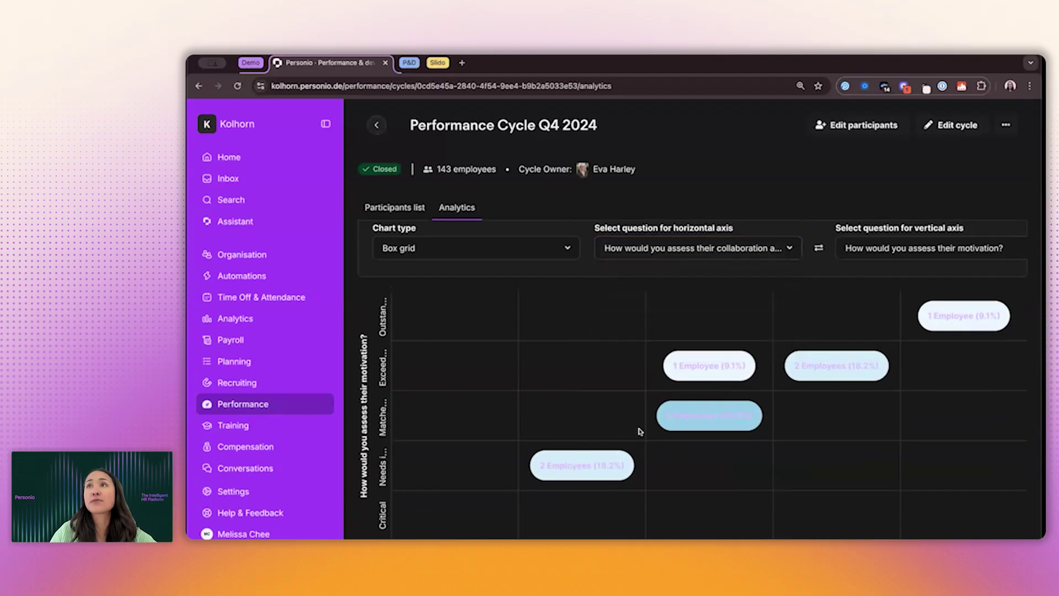
{"action": "scroll", "coordinate": [648, 429], "scroll_direction": "down", "scroll_amount": 1}
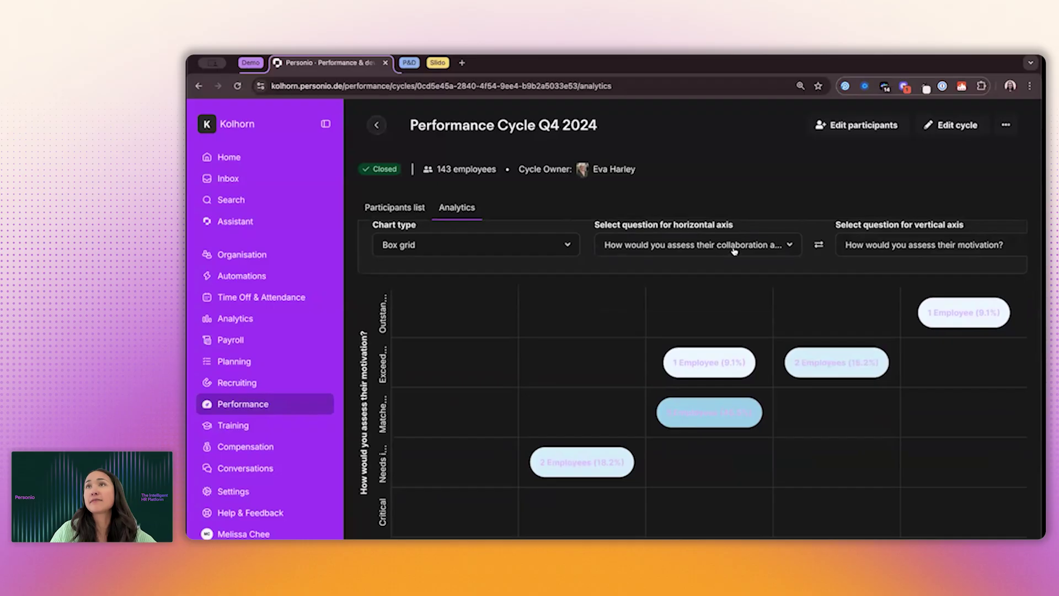
{"action": "scroll", "coordinate": [556, 459], "scroll_direction": "down", "scroll_amount": 1}
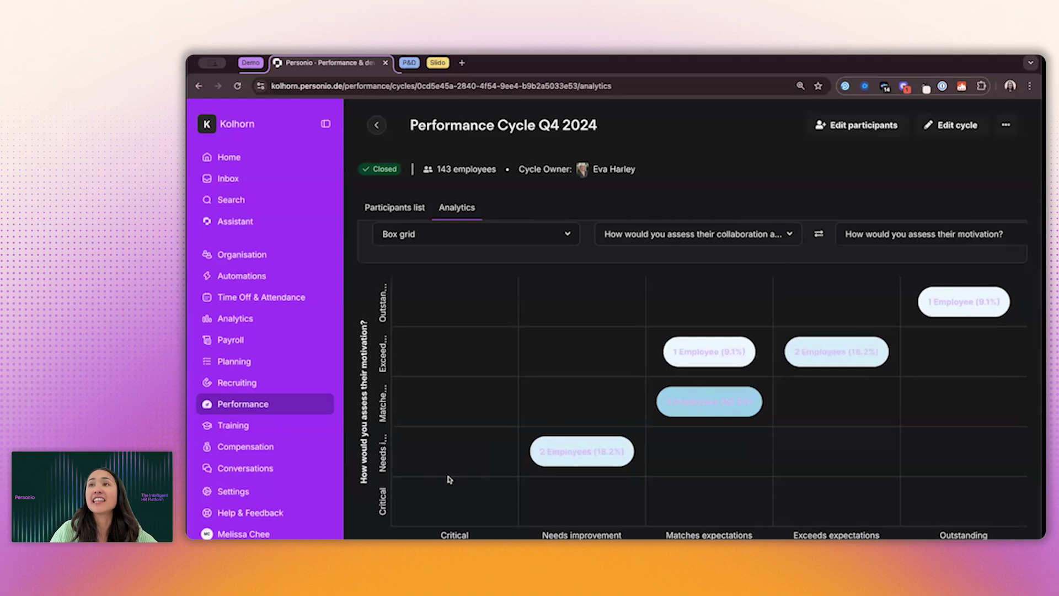
{"action": "scroll", "coordinate": [822, 389], "scroll_direction": "up", "scroll_amount": 1}
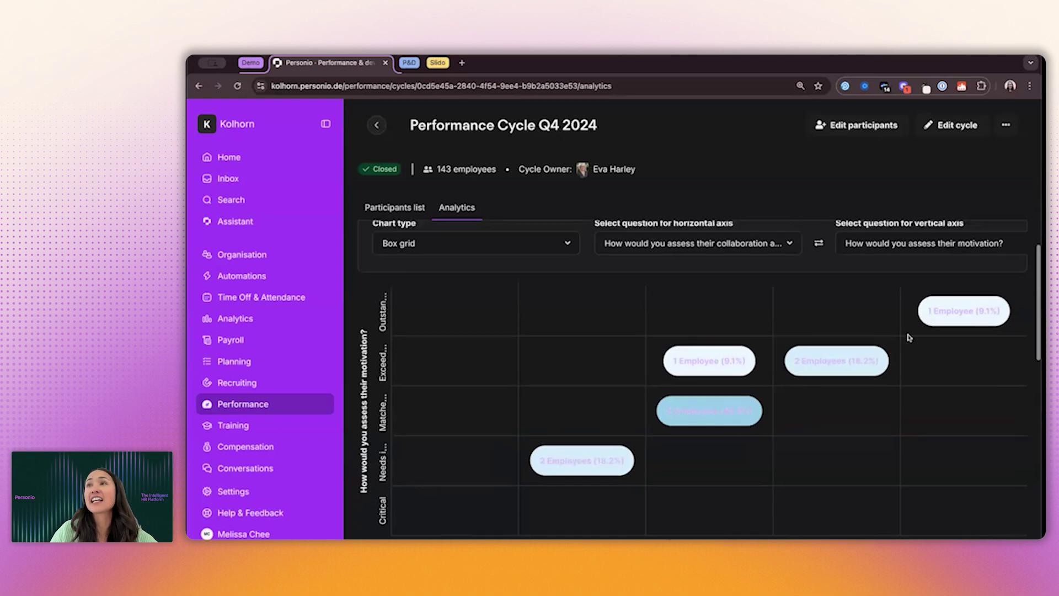
Filter the box grid's employee list to those rated Outstanding on both collaboration and motivation, and view the result
{"action": "left_click", "coordinate": [940, 317]}
{"action": "scroll", "coordinate": [905, 337], "scroll_direction": "down", "scroll_amount": 3}
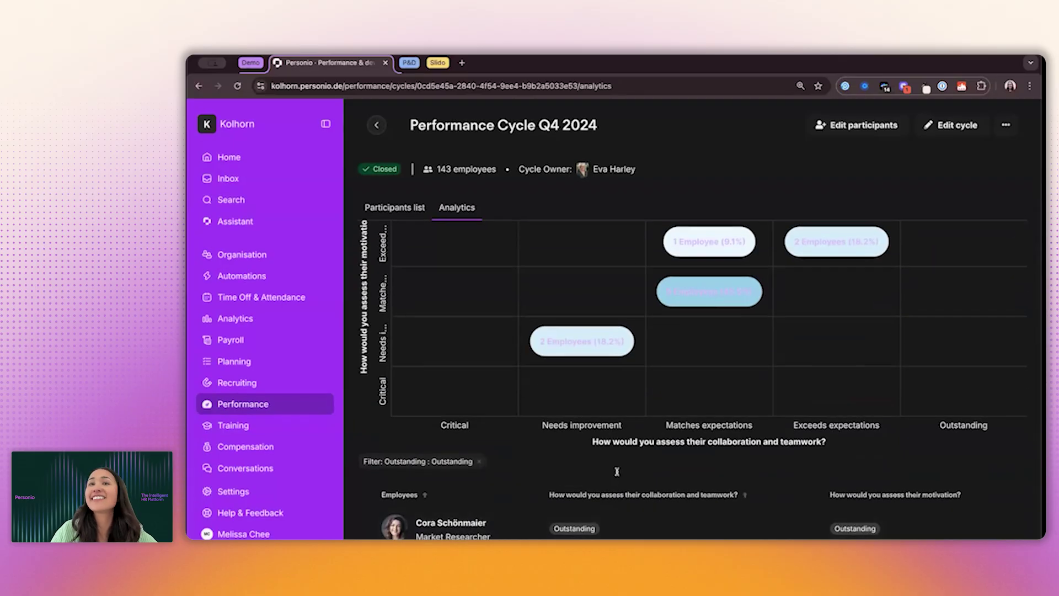
{"action": "scroll", "coordinate": [824, 337], "scroll_direction": "up", "scroll_amount": 2}
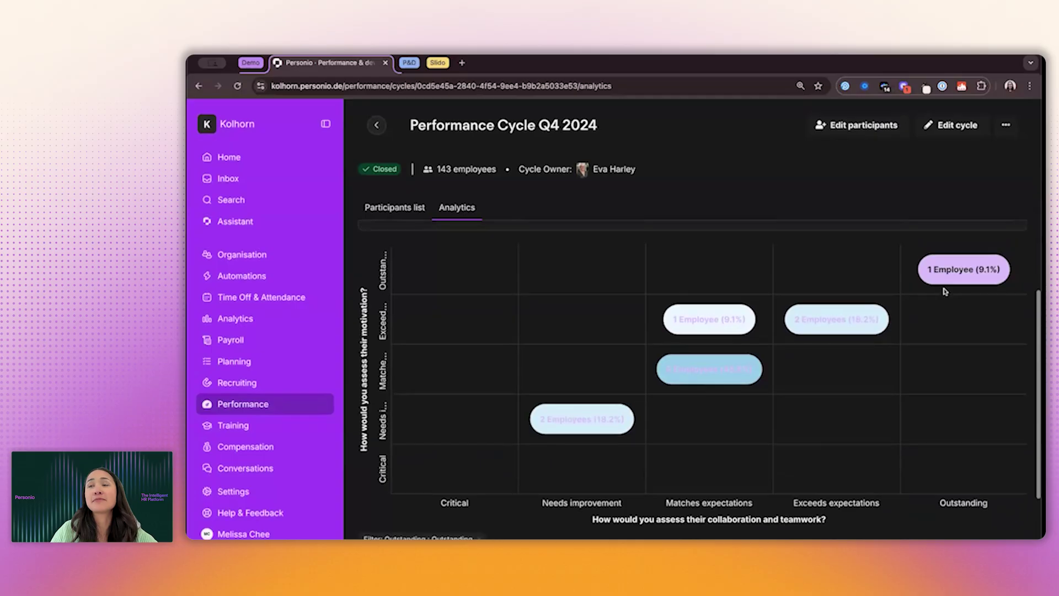
{"action": "scroll", "coordinate": [839, 395], "scroll_direction": "up", "scroll_amount": 2}
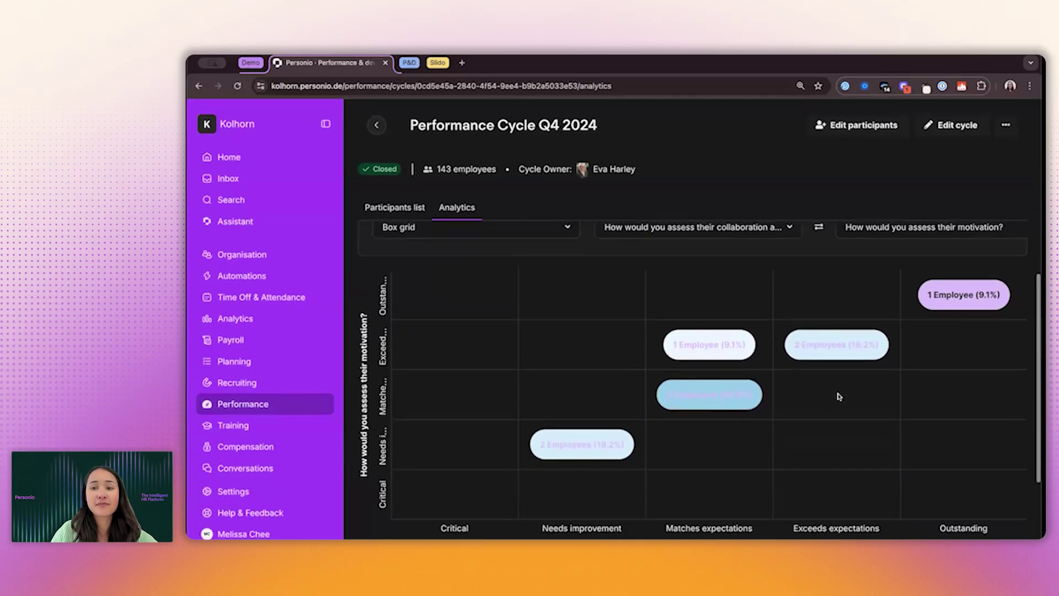
{"action": "scroll", "coordinate": [838, 396], "scroll_direction": "up", "scroll_amount": 1}
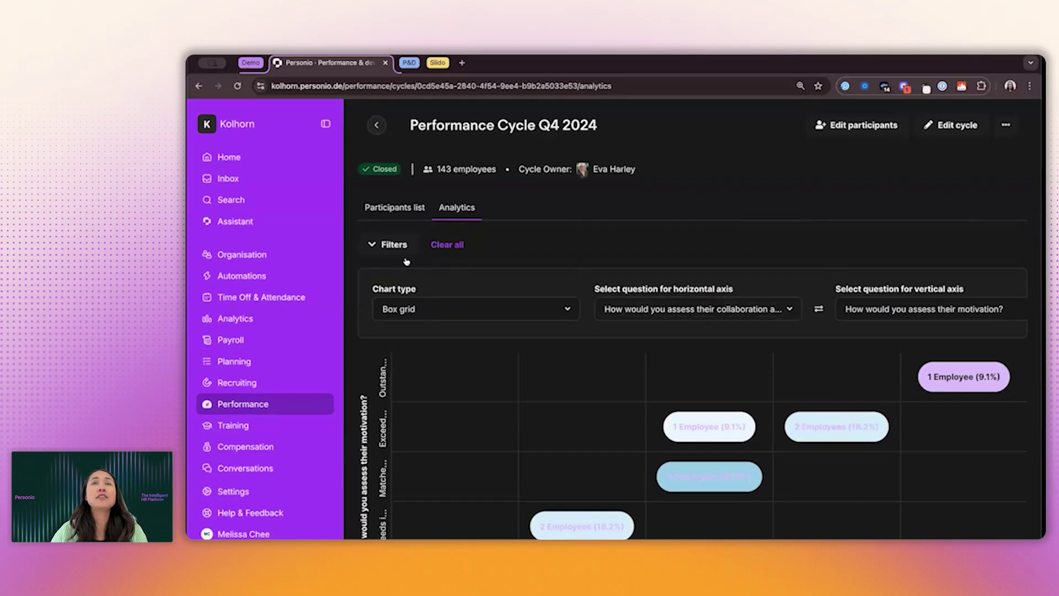
Leave the cycle analytics, open the home dashboard and look through its inbox highlights and announcements
{"action": "left_click", "coordinate": [374, 128]}
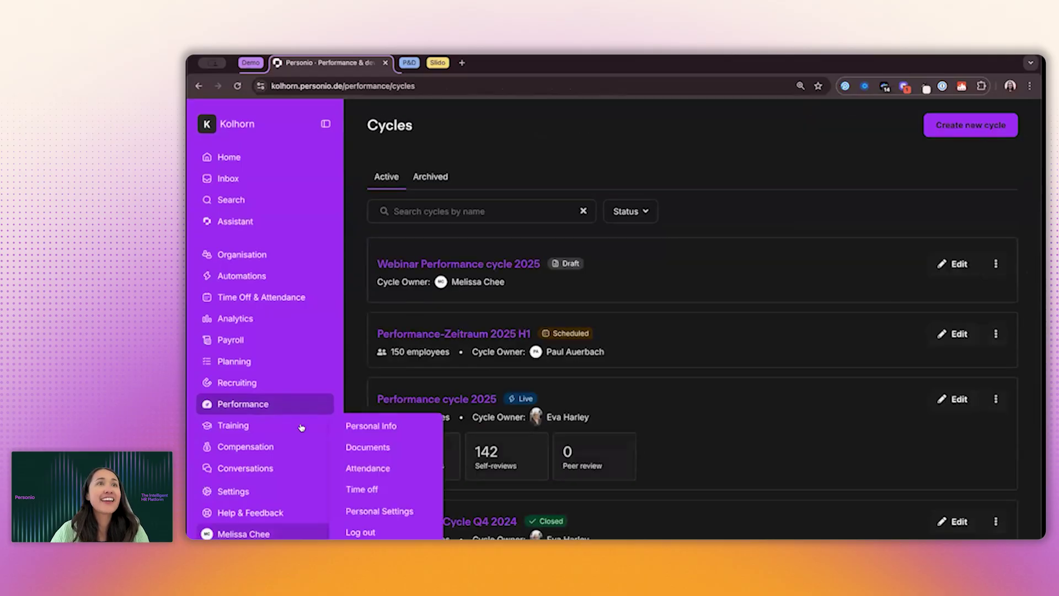
{"action": "mouse_move", "coordinate": [305, 399]}
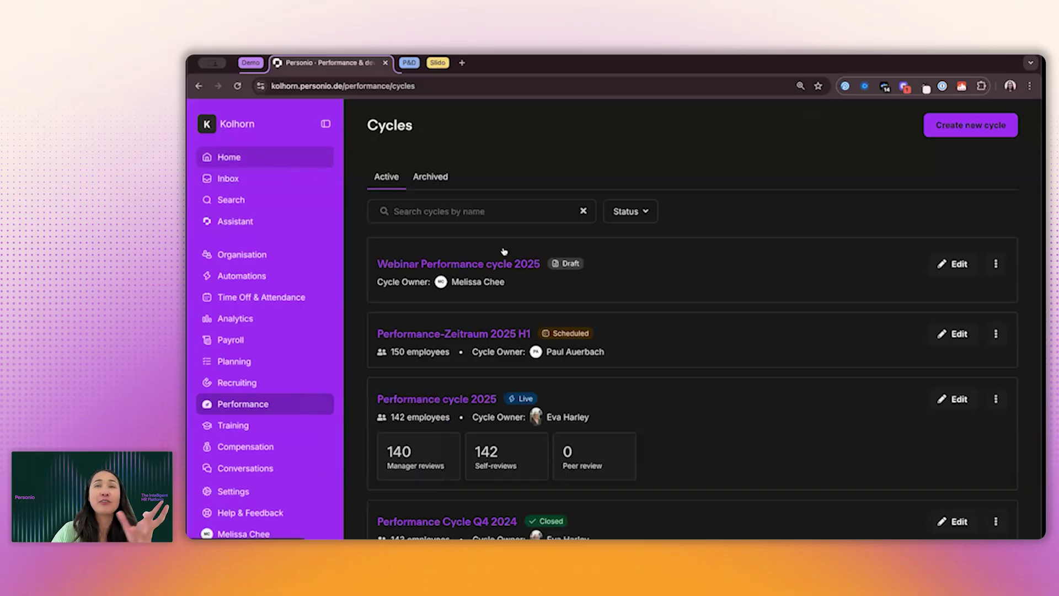
{"action": "left_click", "coordinate": [274, 155]}
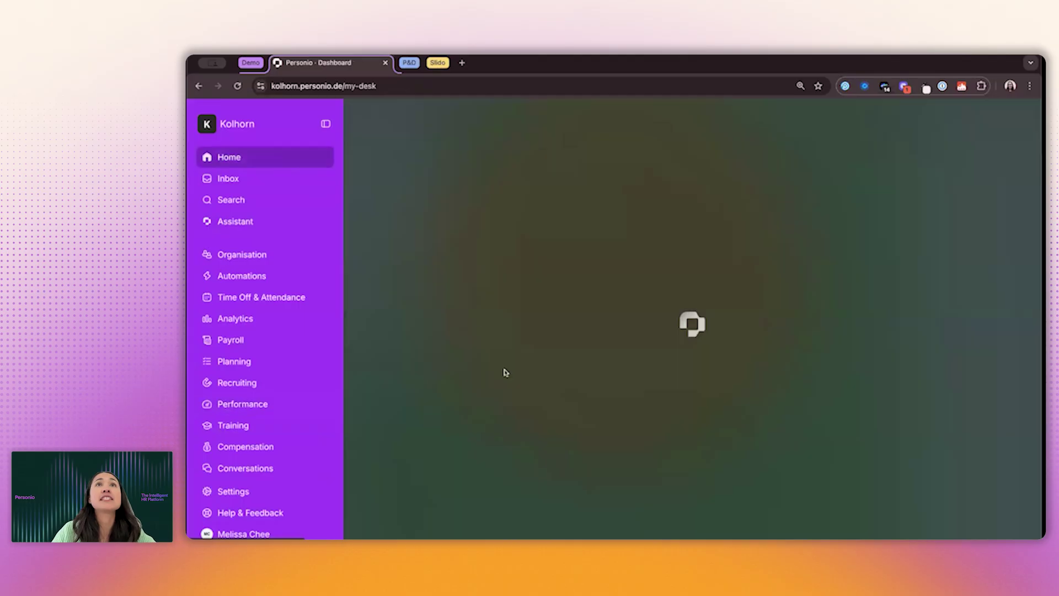
{"action": "scroll", "coordinate": [553, 388], "scroll_direction": "down", "scroll_amount": 6}
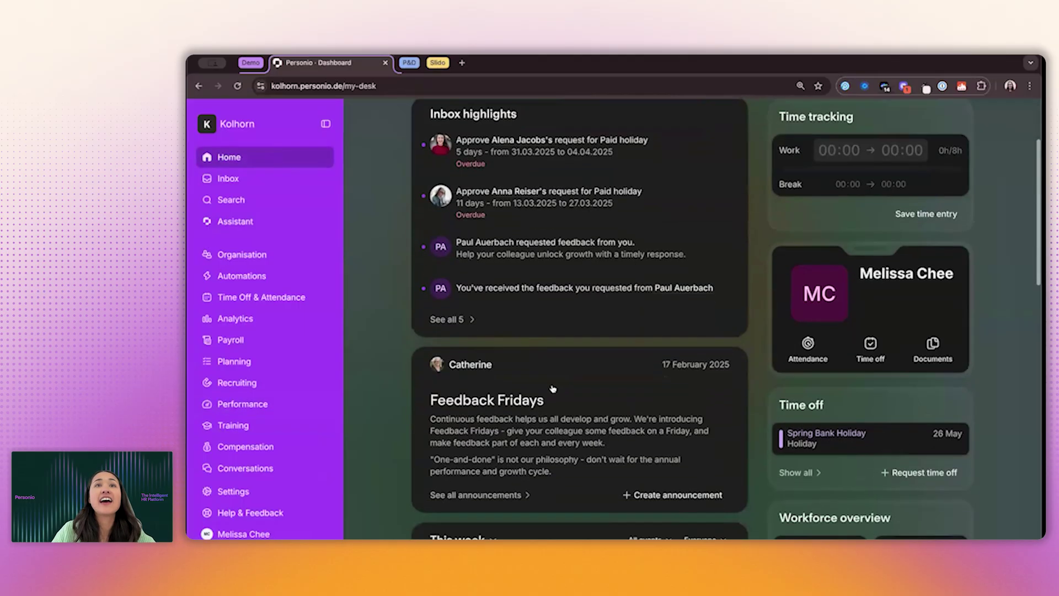
{"action": "scroll", "coordinate": [553, 389], "scroll_direction": "up", "scroll_amount": 6}
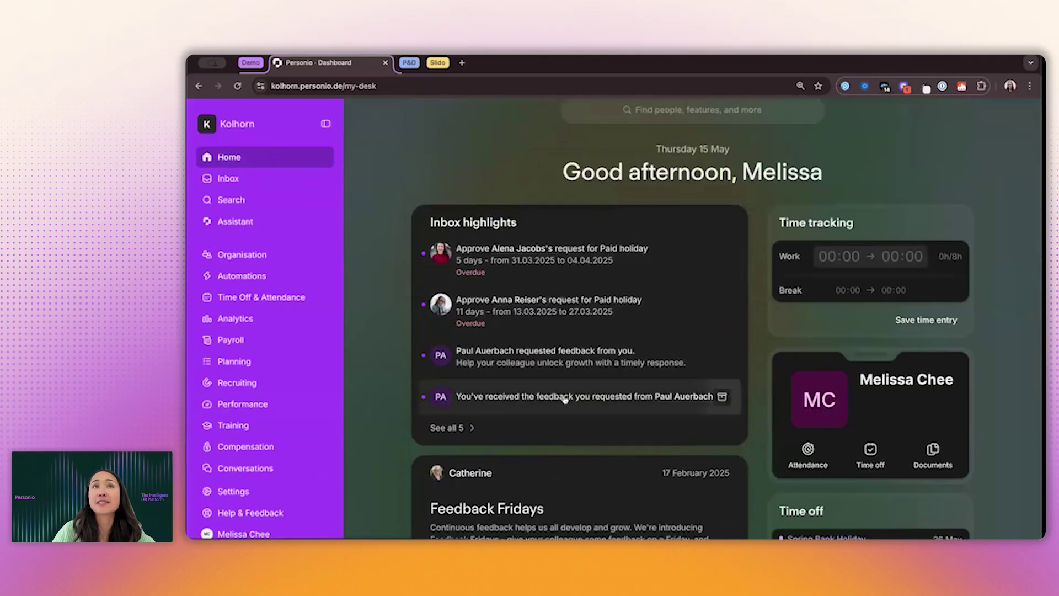
Open the inbox and filter its items by the topic Performance and development
{"action": "left_click", "coordinate": [261, 183]}
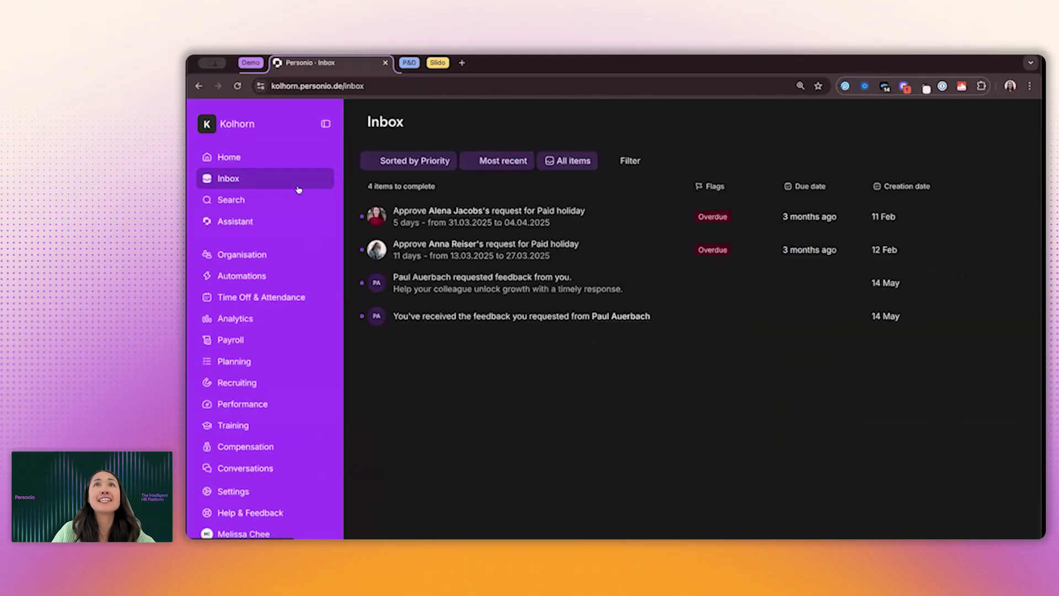
{"action": "left_click", "coordinate": [630, 161]}
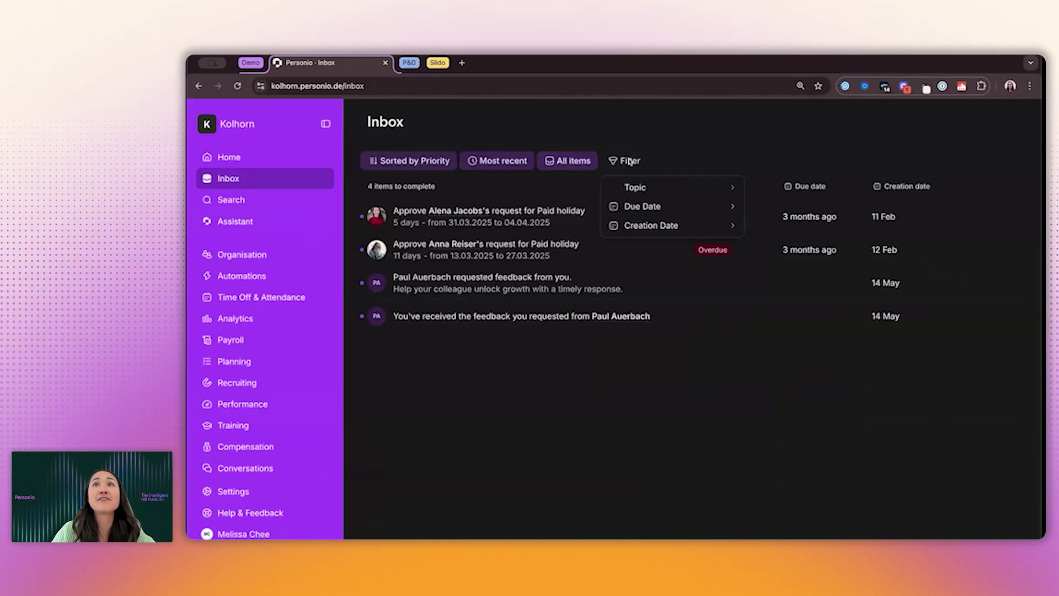
{"action": "mouse_move", "coordinate": [638, 188]}
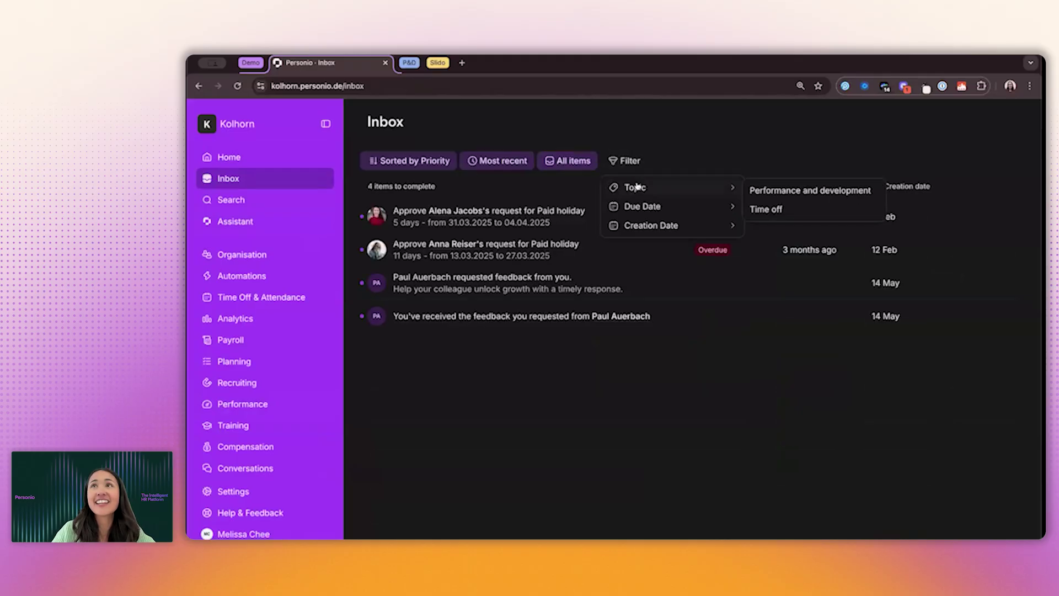
{"action": "left_click", "coordinate": [763, 190]}
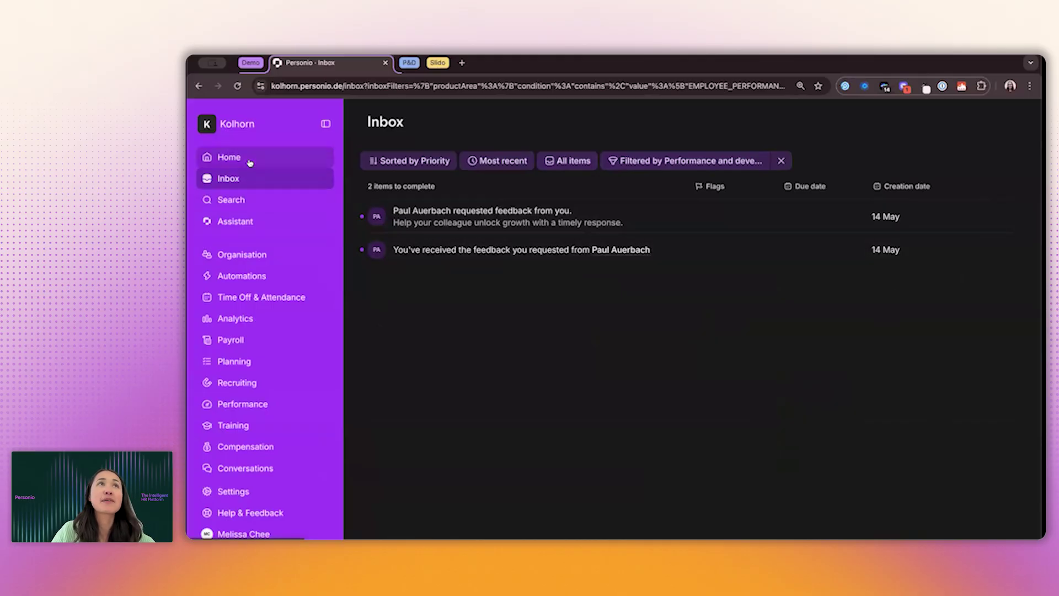
Revisit the unfiltered inbox, then return to the home dashboard and view its highlights and the Feedback Fridays announcement
{"action": "left_click", "coordinate": [249, 163]}
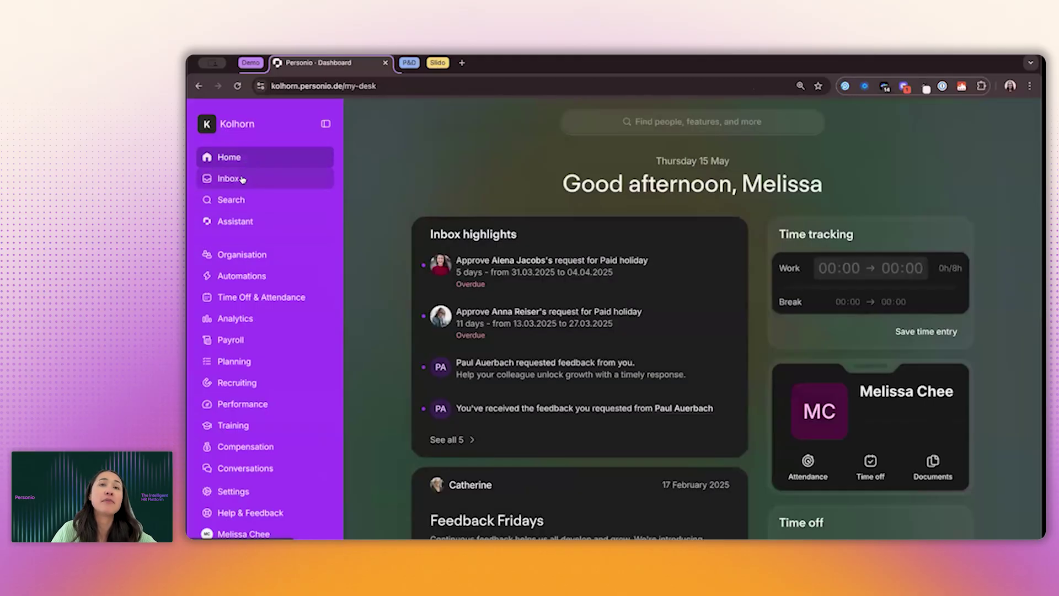
{"action": "left_click", "coordinate": [248, 179]}
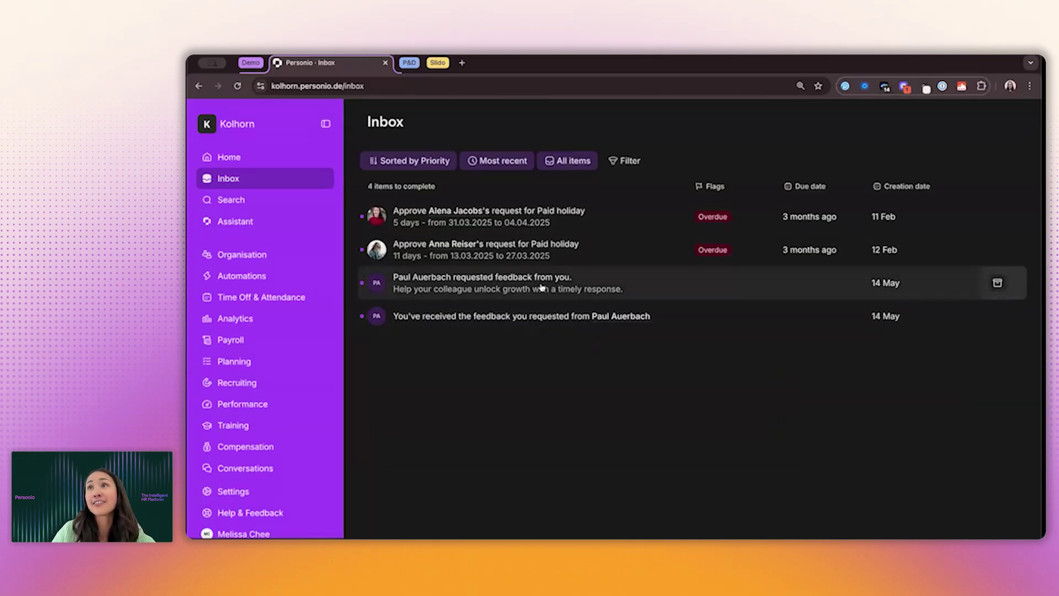
{"action": "left_click", "coordinate": [263, 159]}
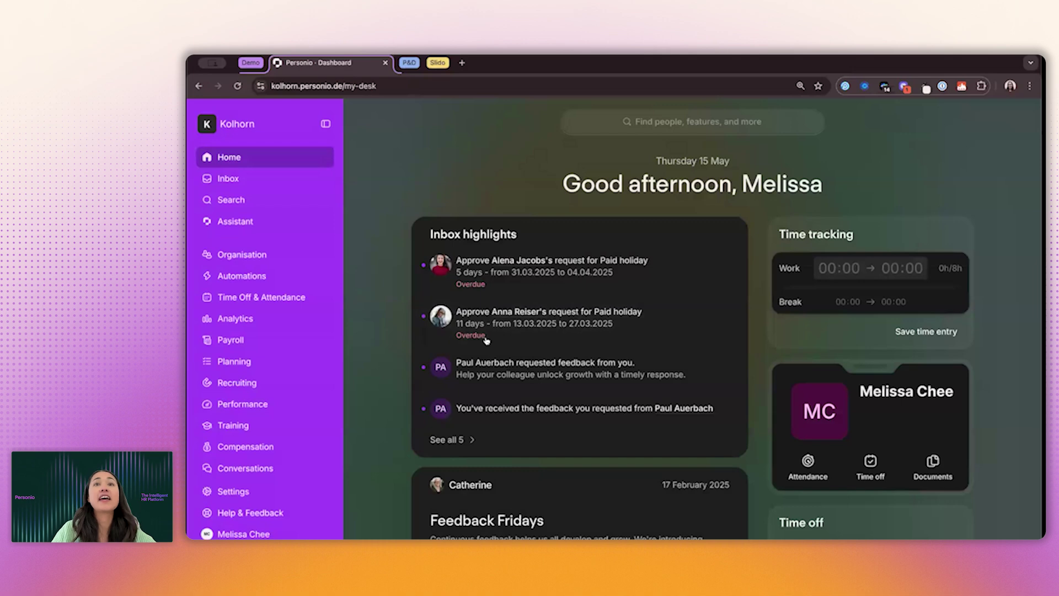
{"action": "scroll", "coordinate": [485, 338], "scroll_direction": "down", "scroll_amount": 2}
{"action": "scroll", "coordinate": [486, 340], "scroll_direction": "down", "scroll_amount": 1}
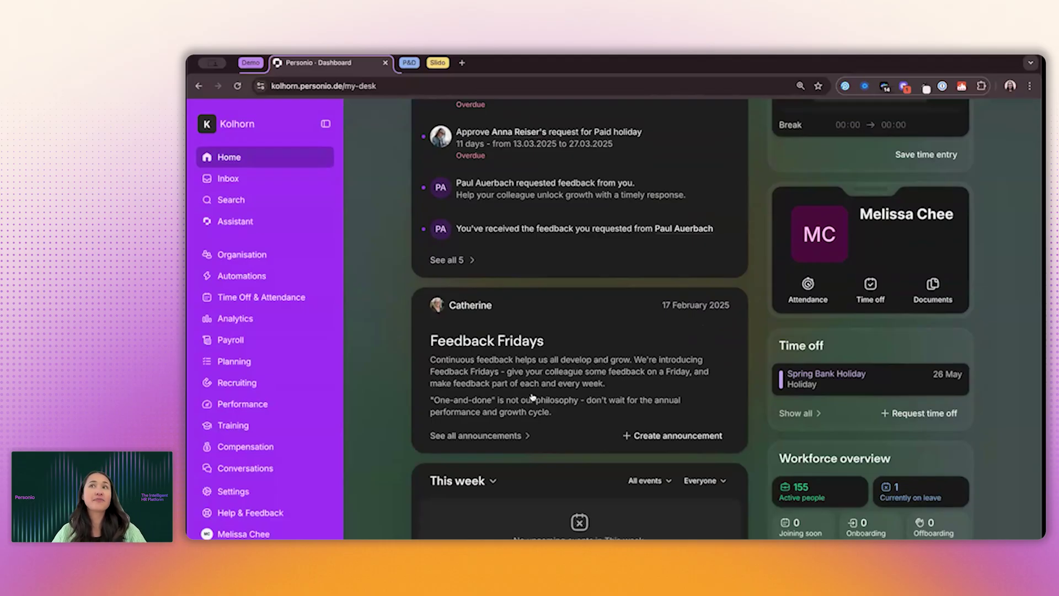
{"action": "scroll", "coordinate": [532, 396], "scroll_direction": "up", "scroll_amount": 3}
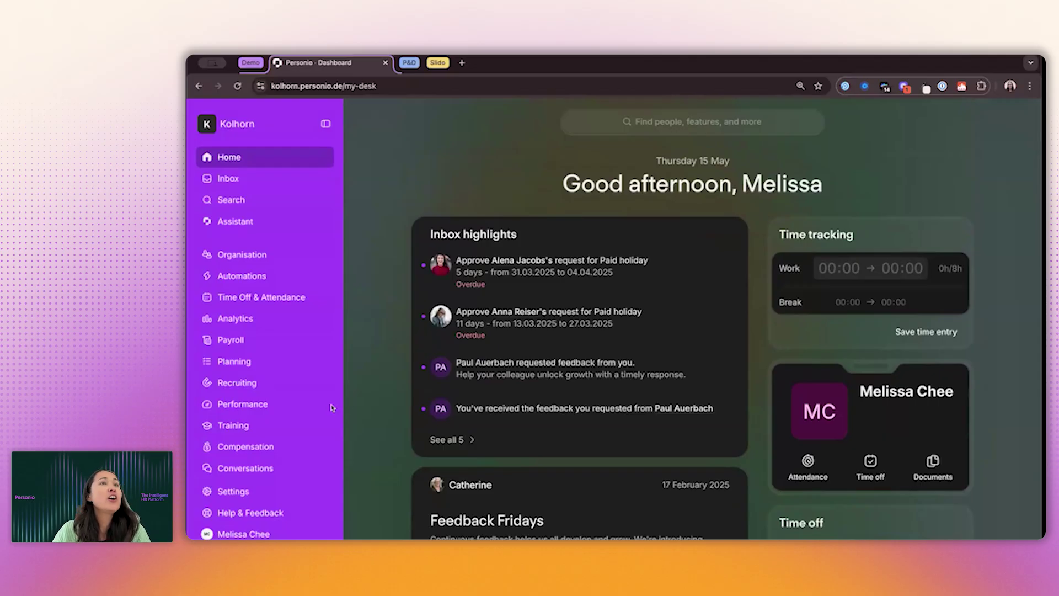
Open the requested continuous feedback from the Feedback to-do list and review its details and drafted answer
{"action": "mouse_move", "coordinate": [293, 409]}
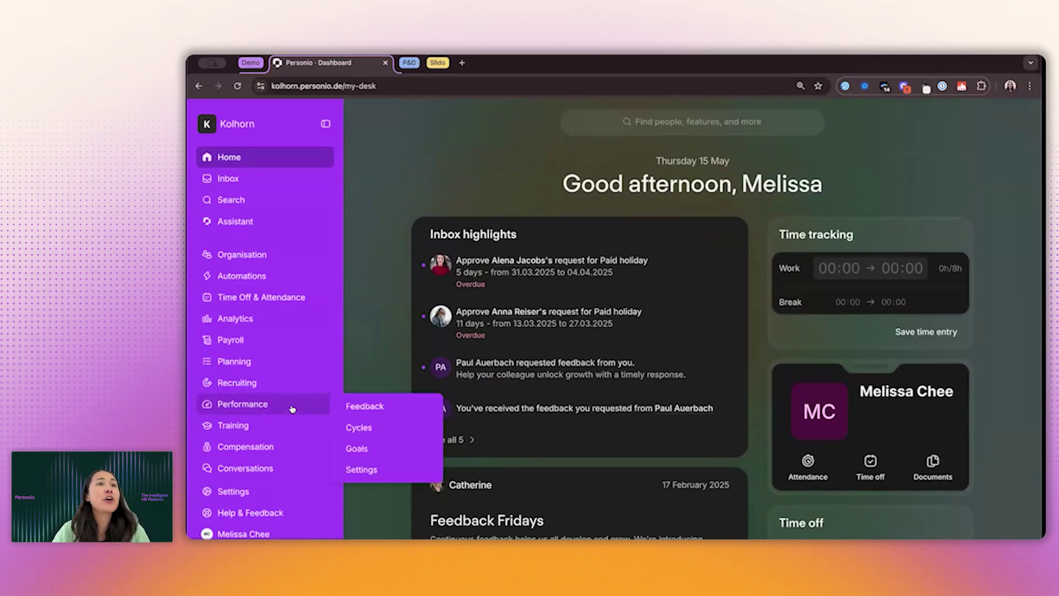
{"action": "left_click", "coordinate": [357, 406]}
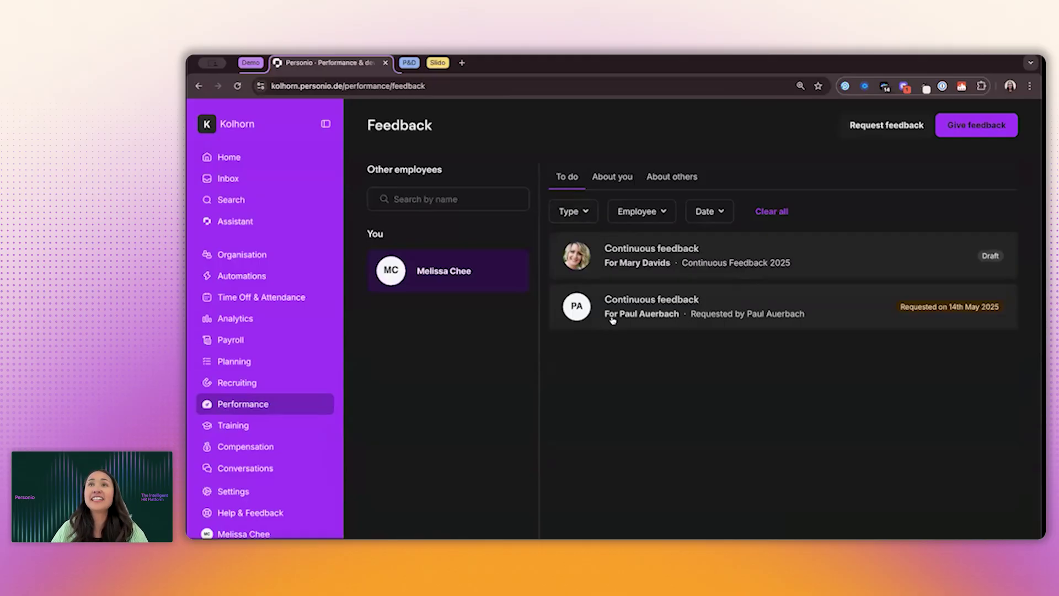
{"action": "left_click", "coordinate": [708, 305]}
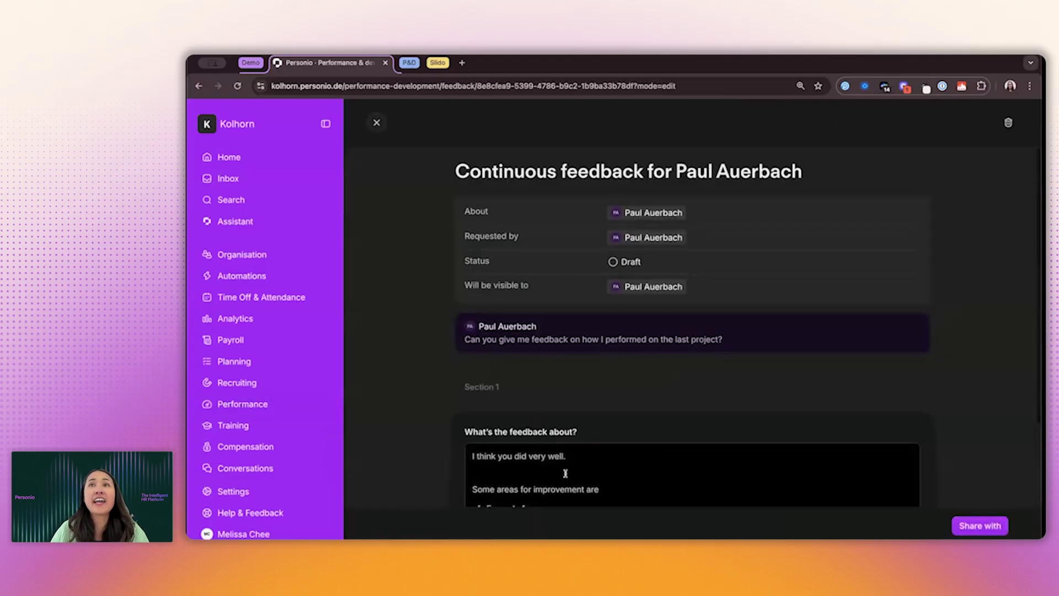
{"action": "scroll", "coordinate": [544, 425], "scroll_direction": "down", "scroll_amount": 2}
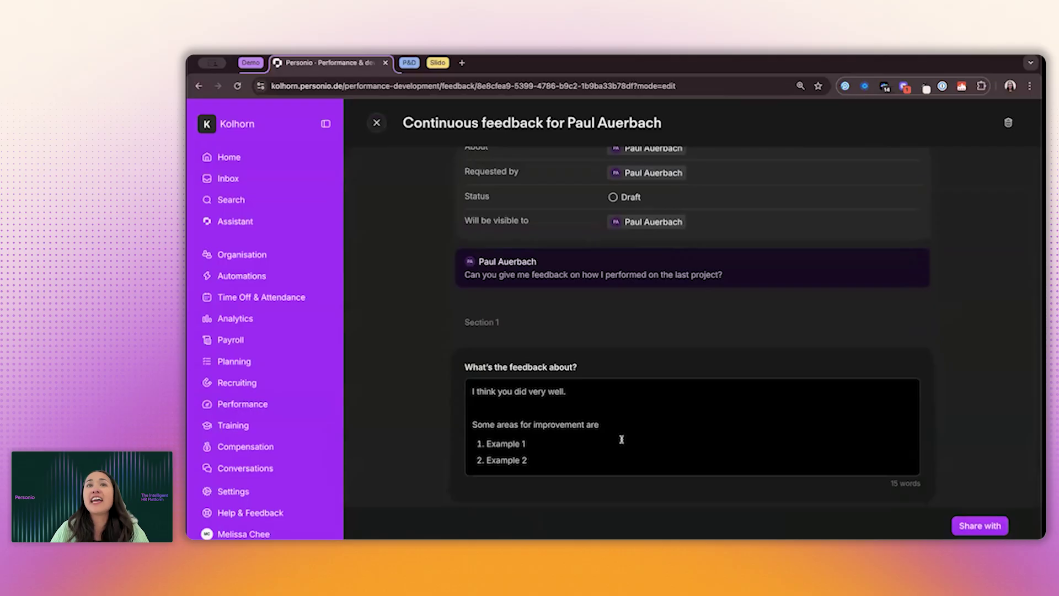
Close the feedback draft and look through the feedback about you and about others, ending on the to-do list
{"action": "scroll", "coordinate": [646, 425], "scroll_direction": "up", "scroll_amount": 2}
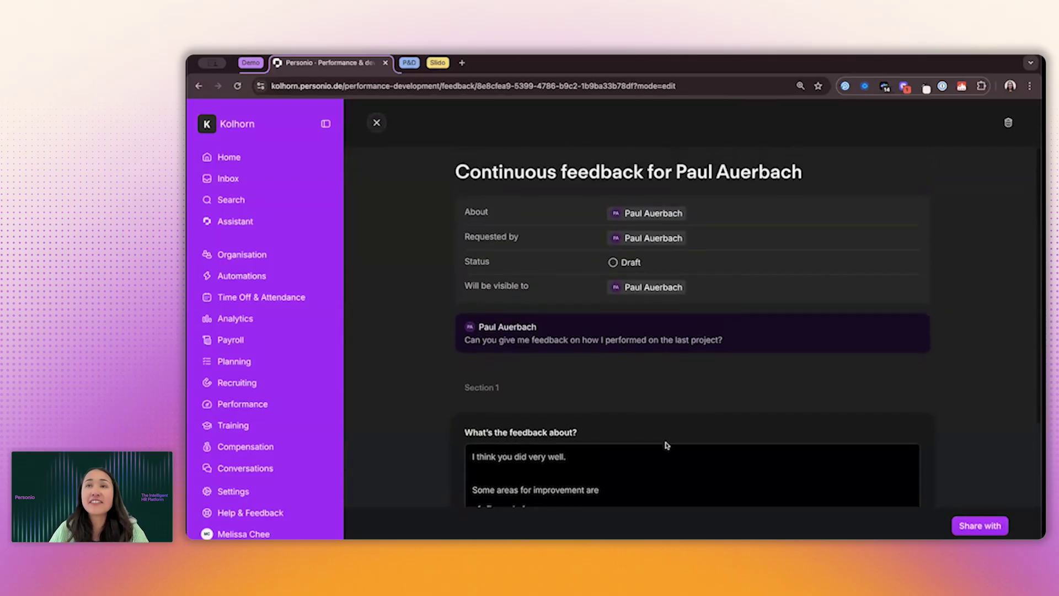
{"action": "left_click", "coordinate": [378, 123]}
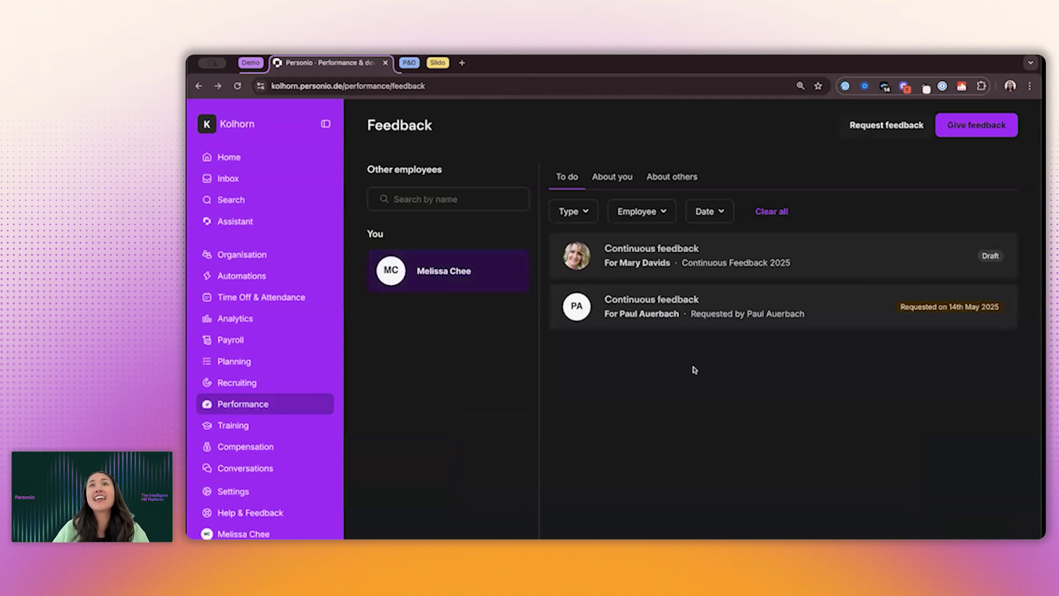
{"action": "left_click", "coordinate": [609, 180]}
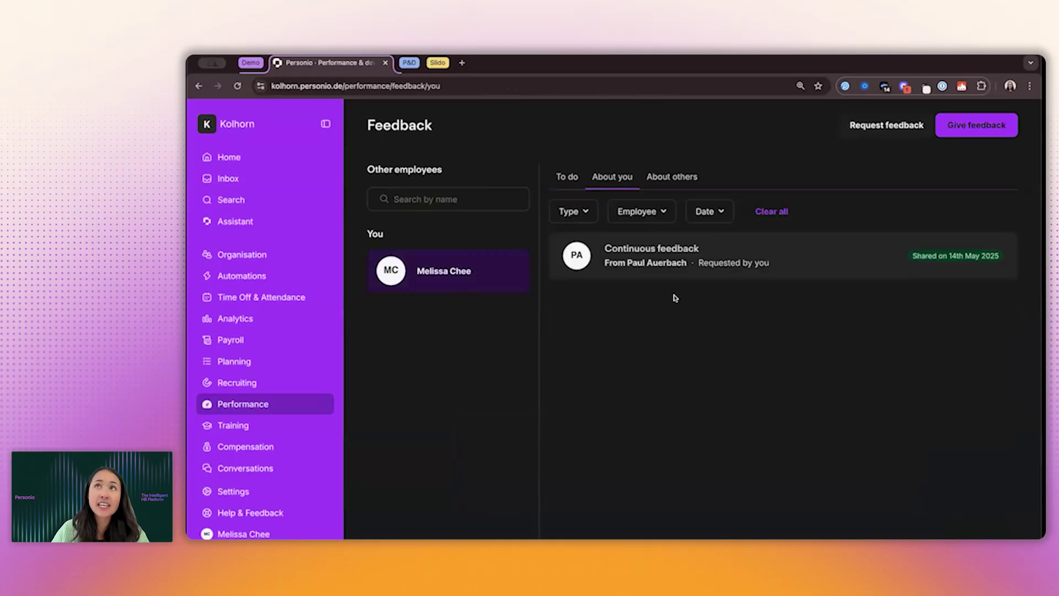
{"action": "left_click", "coordinate": [668, 180]}
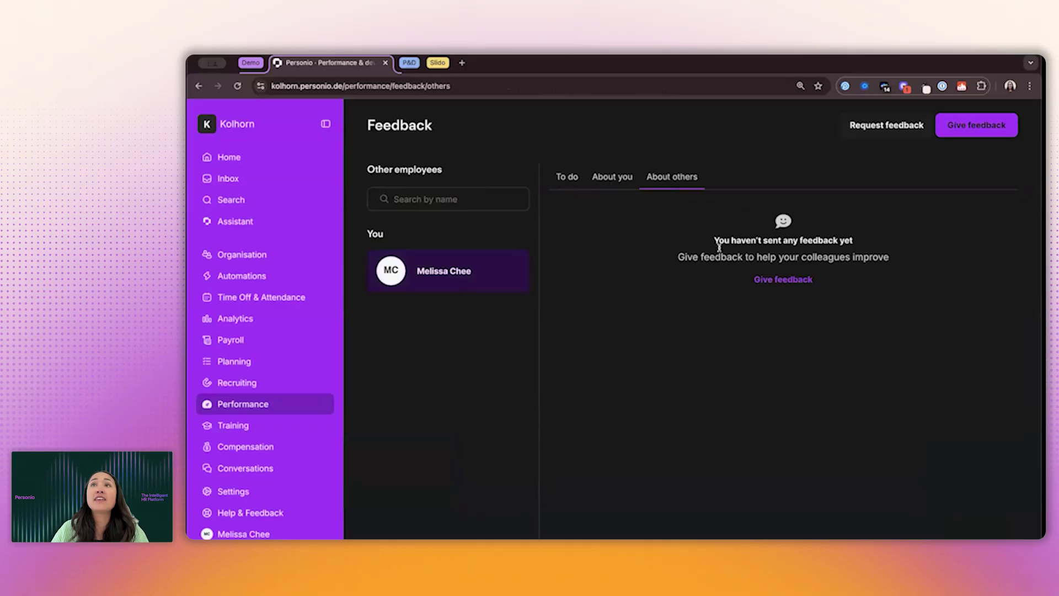
{"action": "left_click", "coordinate": [574, 178]}
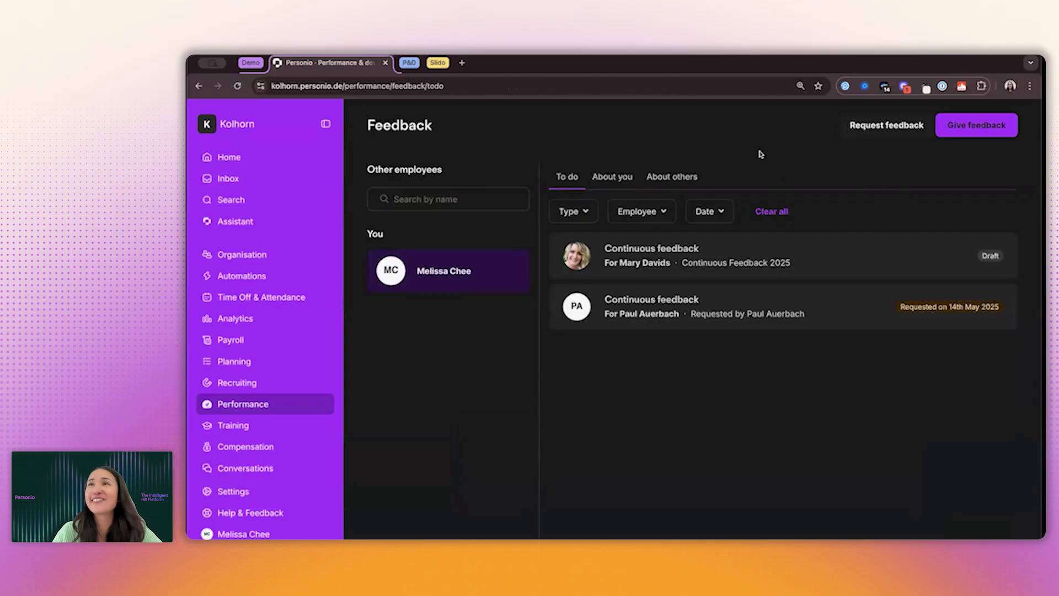
Start a feedback request about the Senior Sales Manager, with the second suggested colleague as the person giving the feedback
{"action": "left_click", "coordinate": [863, 129]}
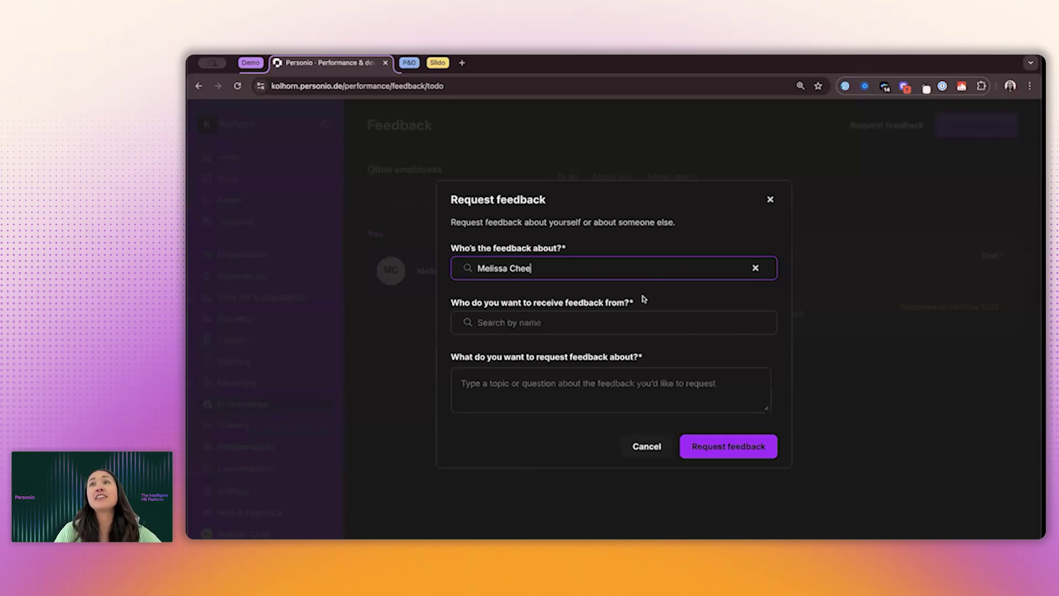
{"action": "left_click", "coordinate": [756, 267]}
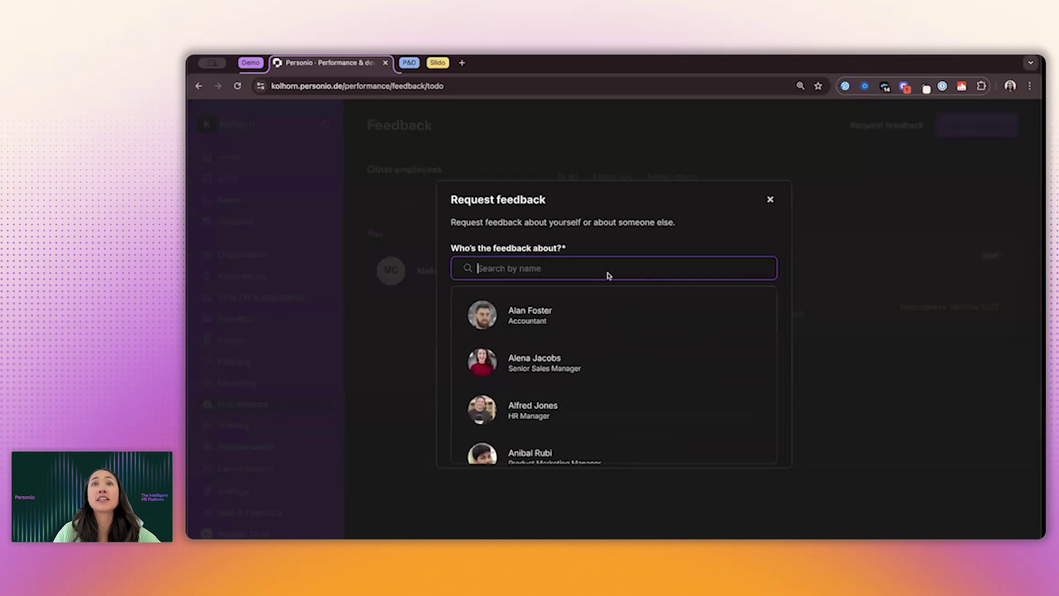
{"action": "left_click", "coordinate": [588, 346]}
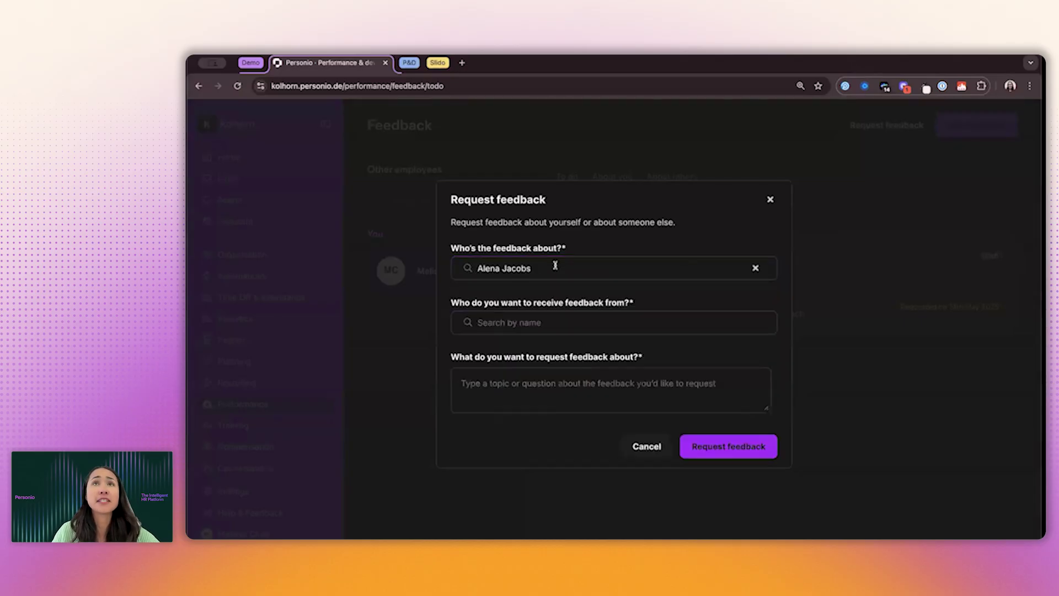
{"action": "left_click", "coordinate": [543, 317]}
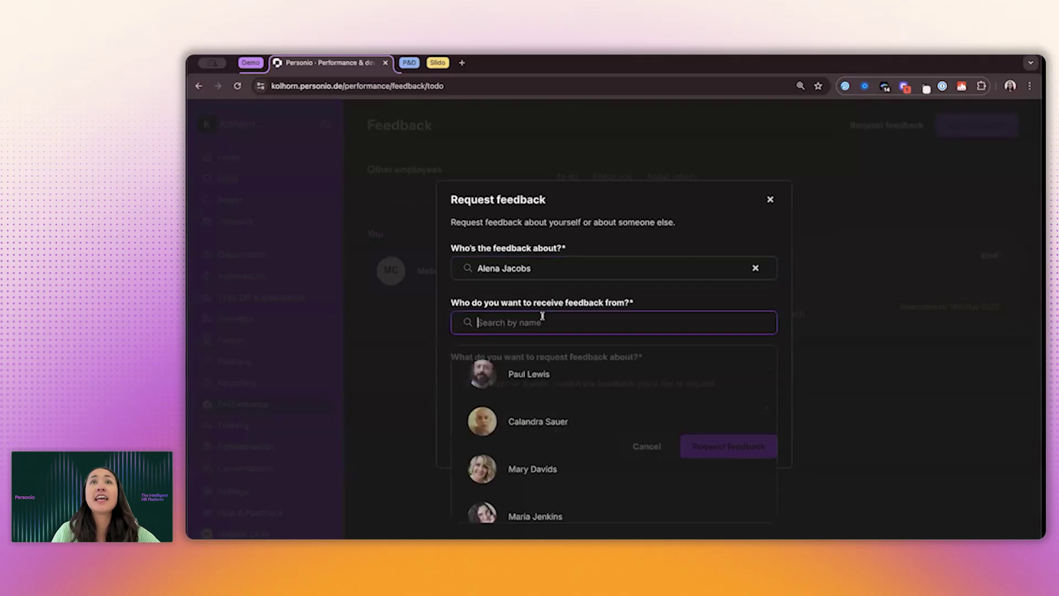
{"action": "left_click", "coordinate": [544, 418]}
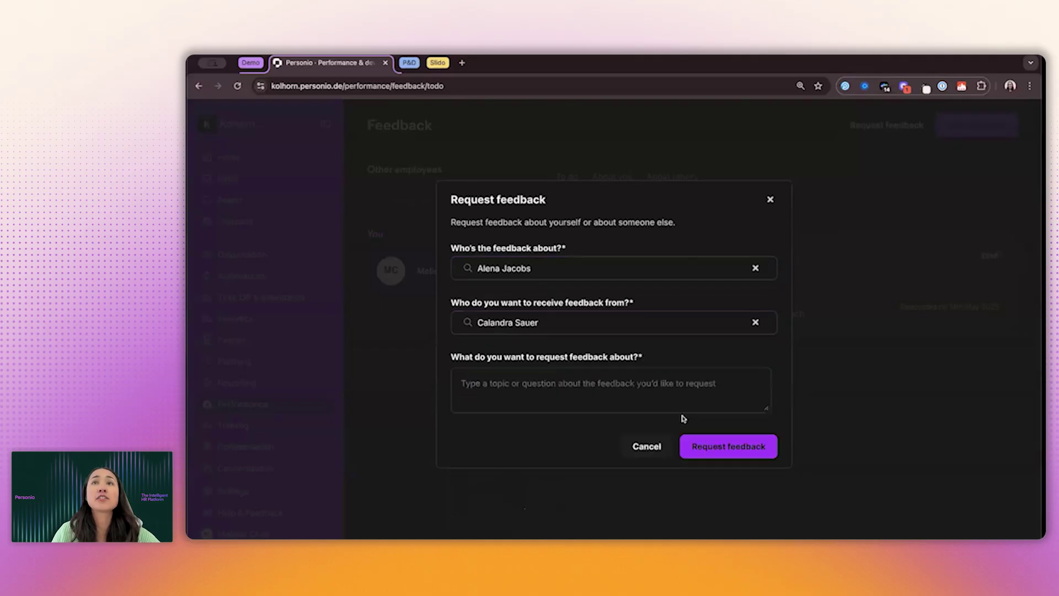
Ask "How did she do on this project?" as the request topic and send the feedback request
{"action": "left_click", "coordinate": [577, 386]}
{"action": "type", "text": "How"}
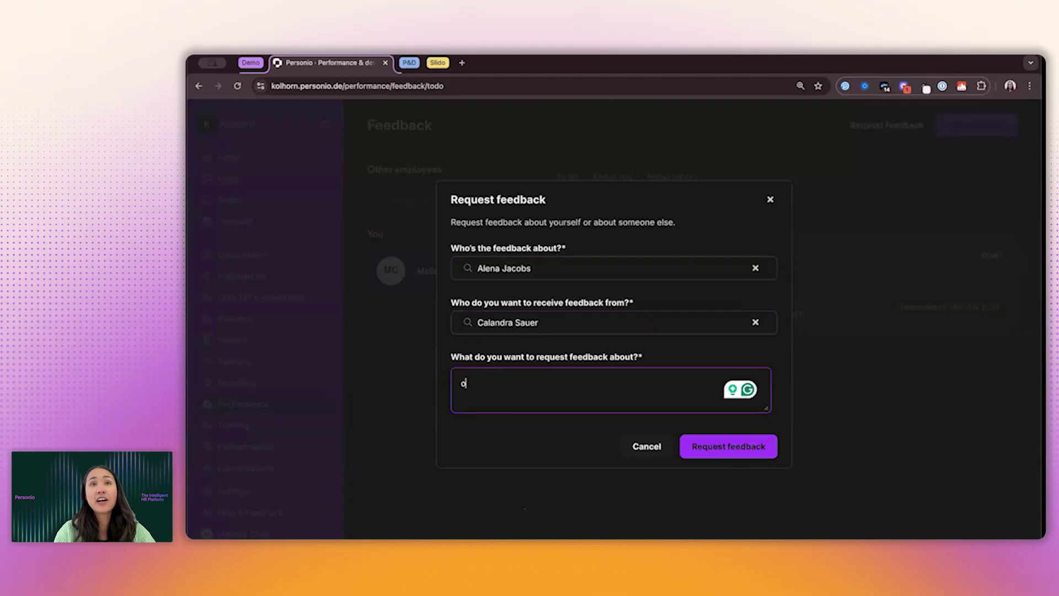
{"action": "type", "text": " did "}
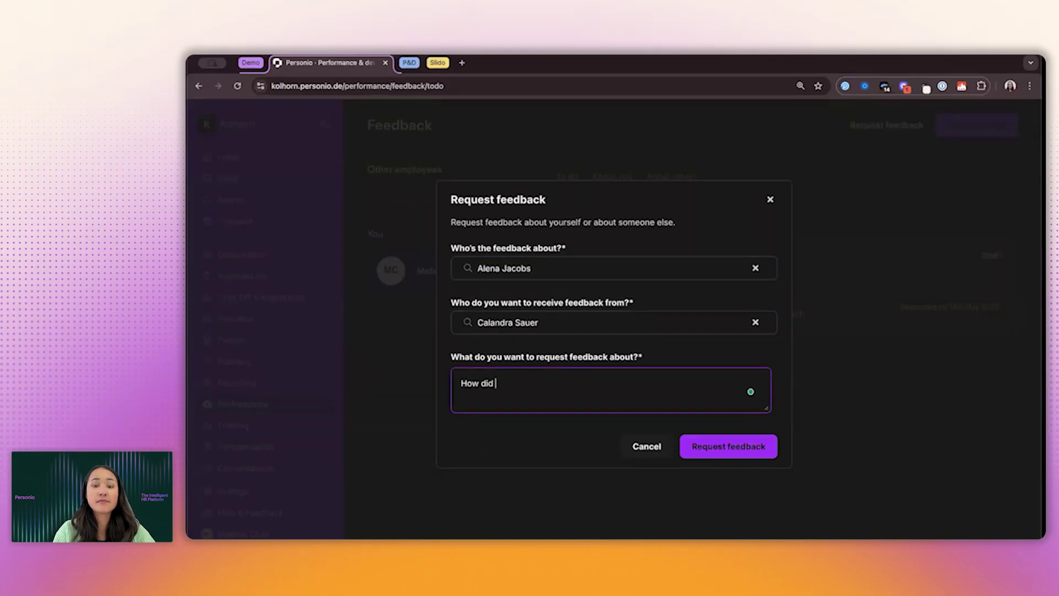
{"action": "type", "text": "she do on this project?"}
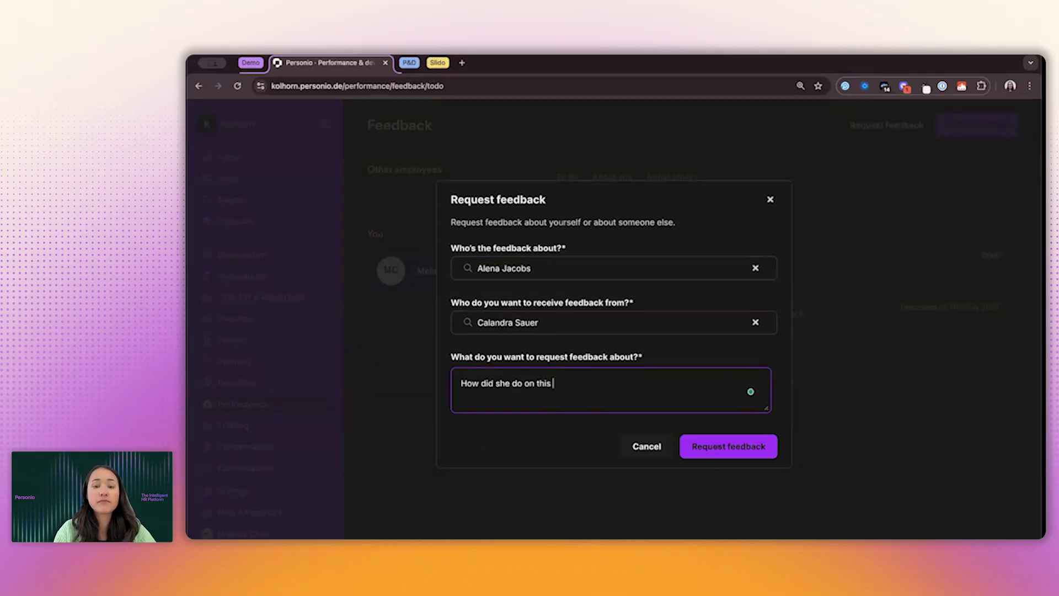
{"action": "left_click", "coordinate": [720, 449]}
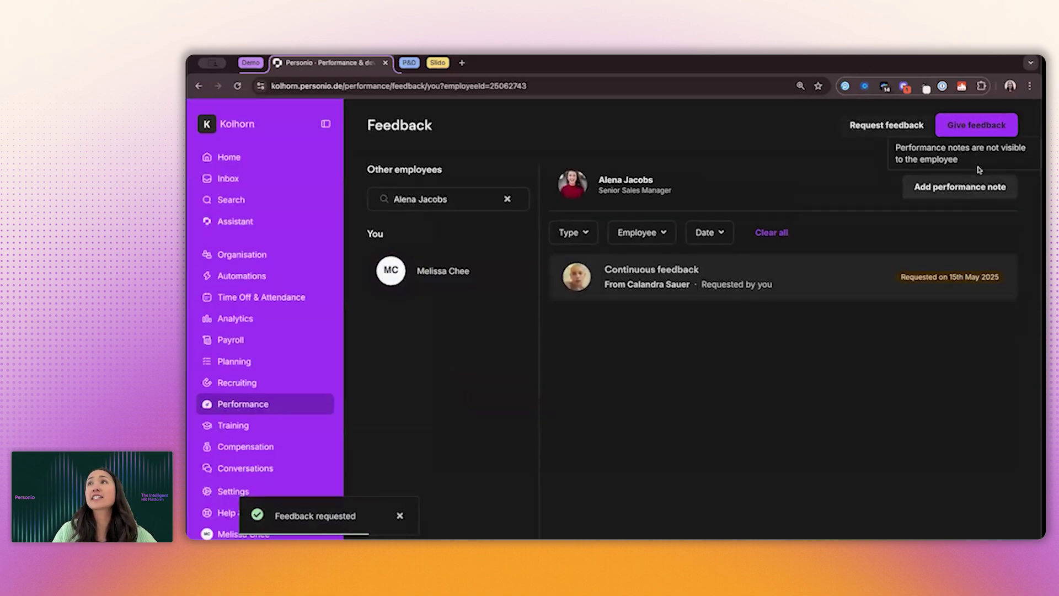
Create a new feedback draft, replacing the prefilled recipient with the fourth suggested colleague
{"action": "left_click", "coordinate": [984, 127]}
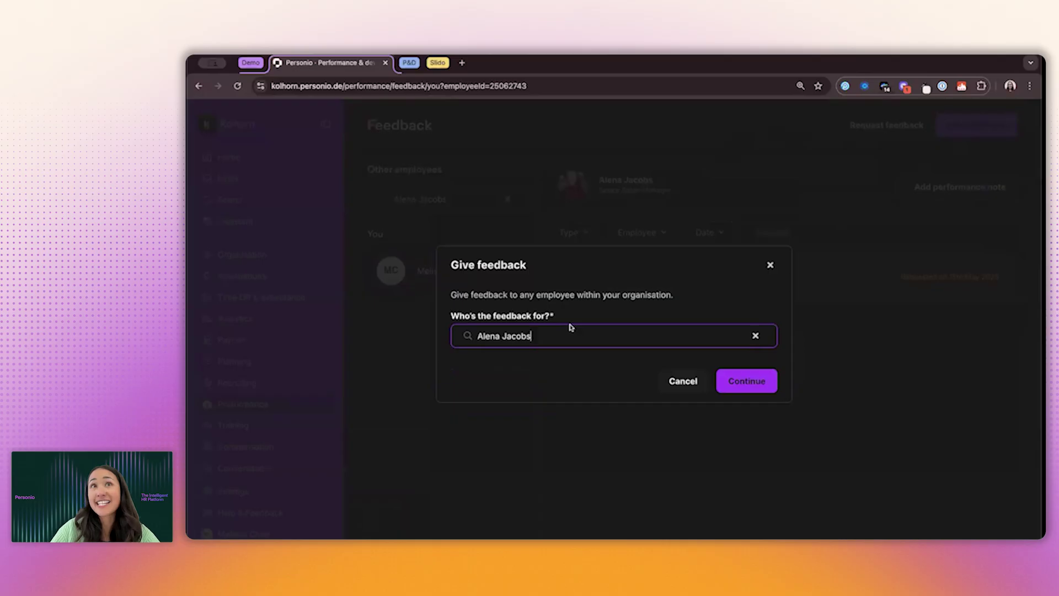
{"action": "left_click", "coordinate": [755, 335]}
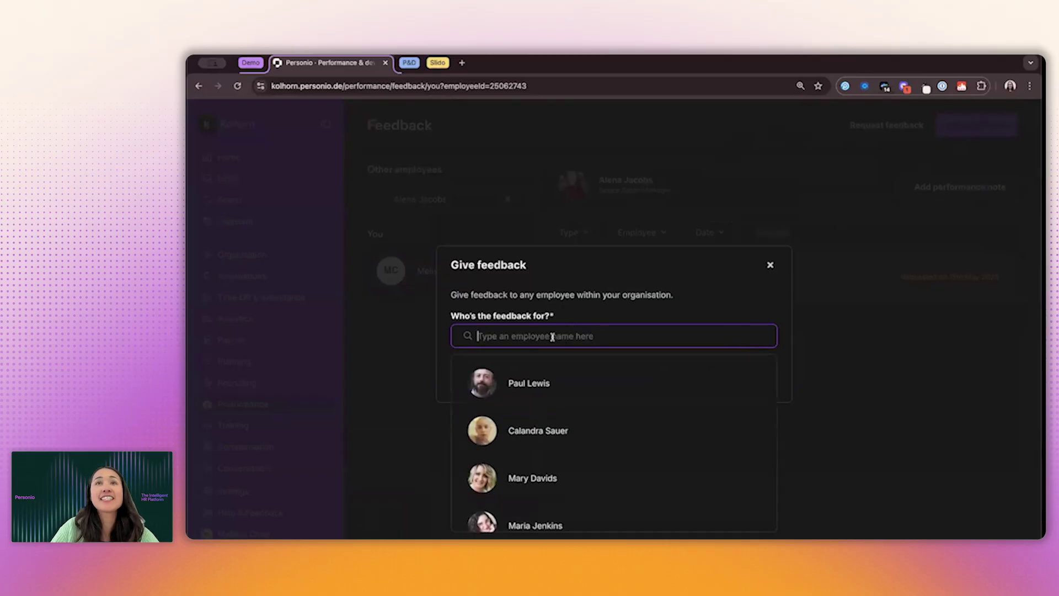
{"action": "scroll", "coordinate": [538, 450], "scroll_direction": "down", "scroll_amount": 2}
{"action": "left_click", "coordinate": [541, 456]}
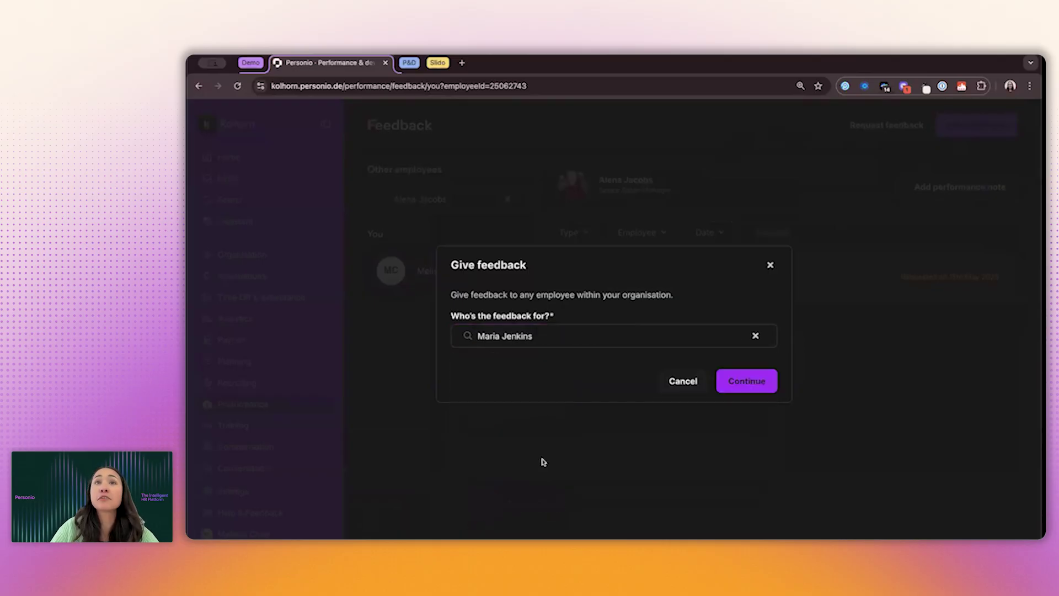
{"action": "left_click", "coordinate": [748, 381]}
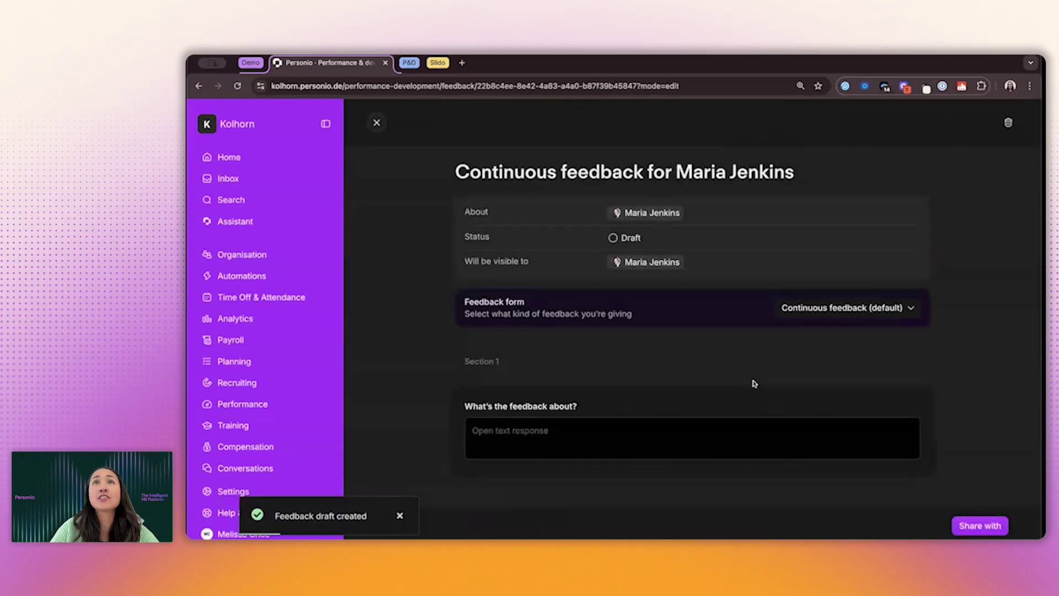
Change the draft's feedback form to Continuous Feedback 2025 and review its introduction and questions
{"action": "left_click", "coordinate": [853, 309]}
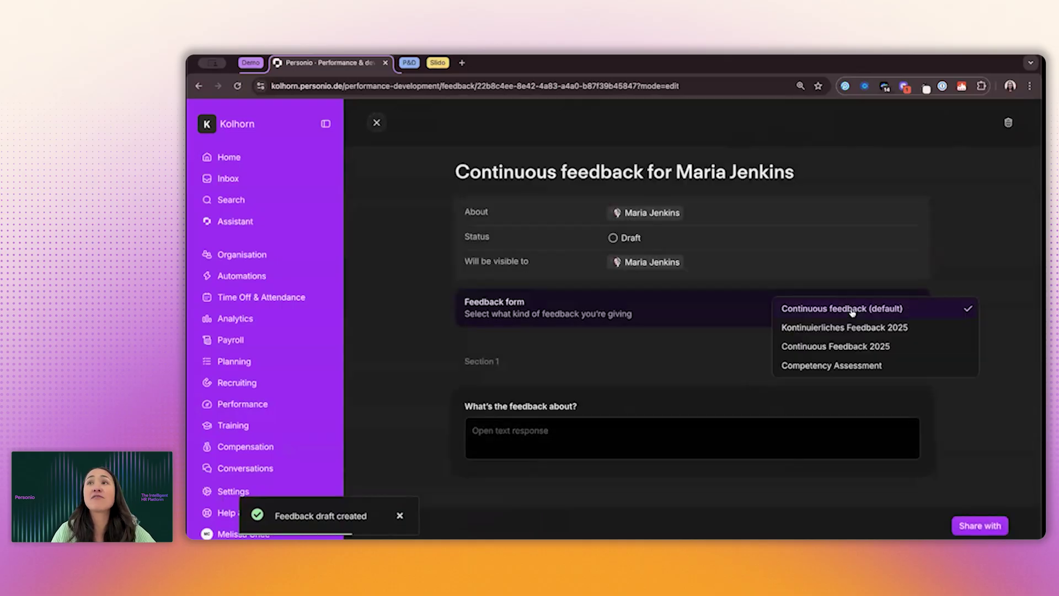
{"action": "left_click", "coordinate": [821, 348]}
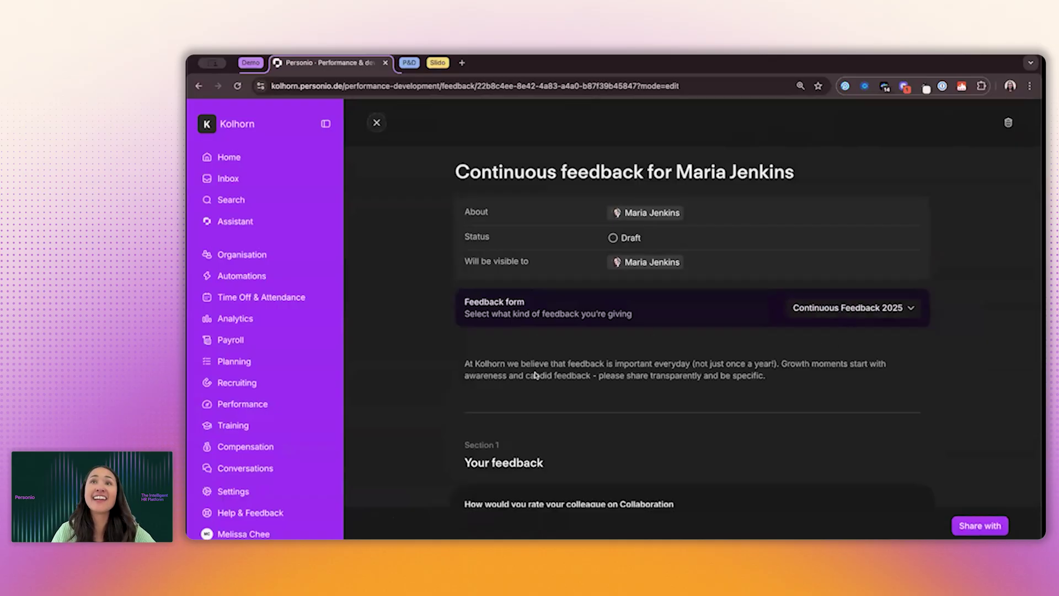
{"action": "scroll", "coordinate": [538, 375], "scroll_direction": "down", "scroll_amount": 1}
{"action": "scroll", "coordinate": [615, 365], "scroll_direction": "down", "scroll_amount": 4}
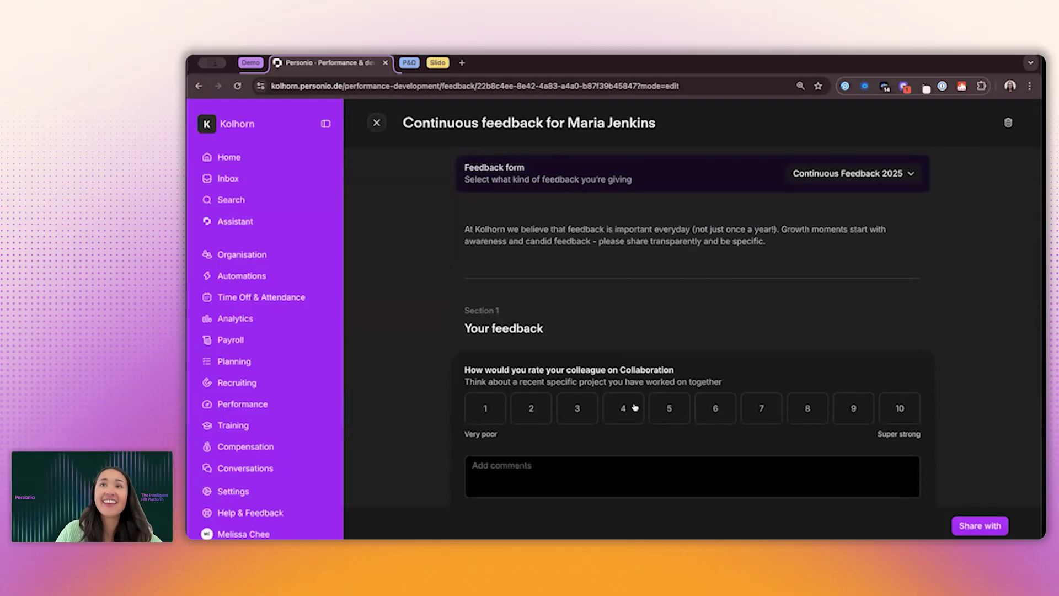
{"action": "scroll", "coordinate": [635, 410], "scroll_direction": "down", "scroll_amount": 4}
{"action": "scroll", "coordinate": [635, 410], "scroll_direction": "down", "scroll_amount": 4}
{"action": "scroll", "coordinate": [633, 409], "scroll_direction": "up", "scroll_amount": 12}
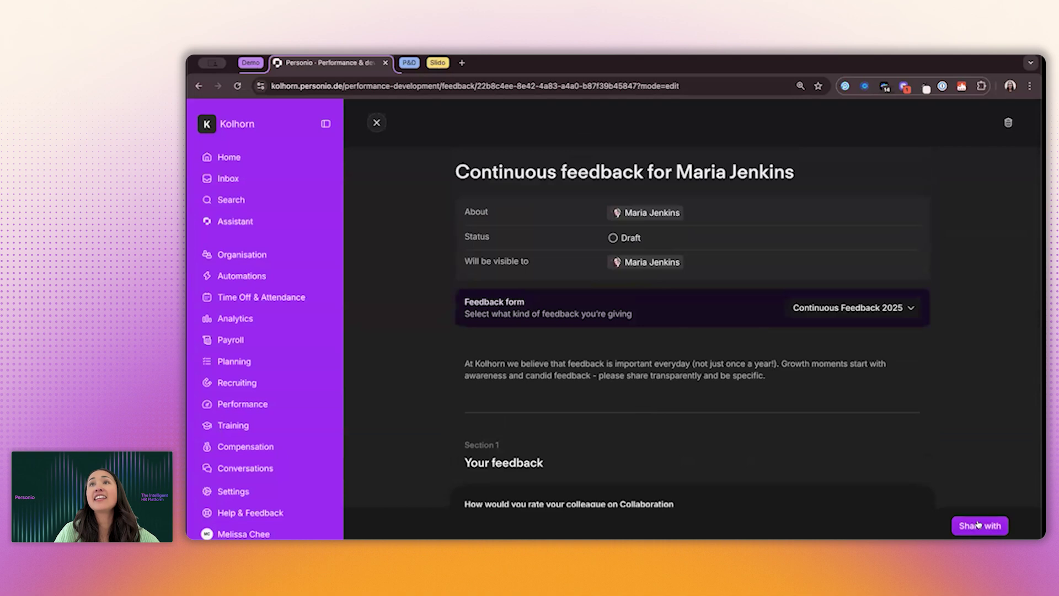
Rate the colleague 8 on Collaboration and choose Start for the Stop-Continue-Start framework question
{"action": "scroll", "coordinate": [714, 442], "scroll_direction": "down", "scroll_amount": 2}
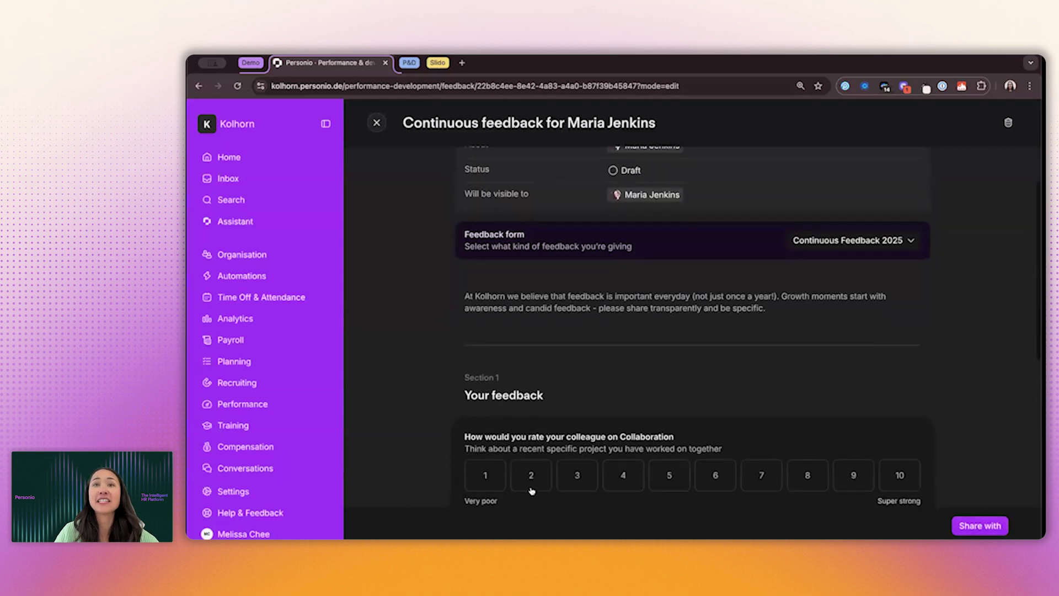
{"action": "left_click", "coordinate": [807, 476]}
{"action": "scroll", "coordinate": [723, 468], "scroll_direction": "down", "scroll_amount": 5}
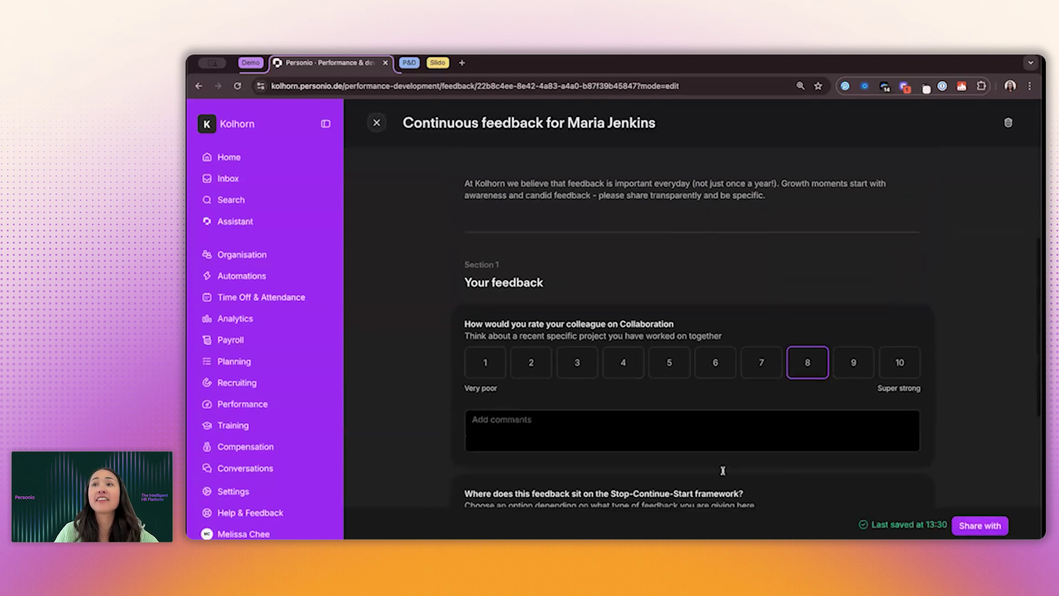
{"action": "left_click", "coordinate": [516, 446]}
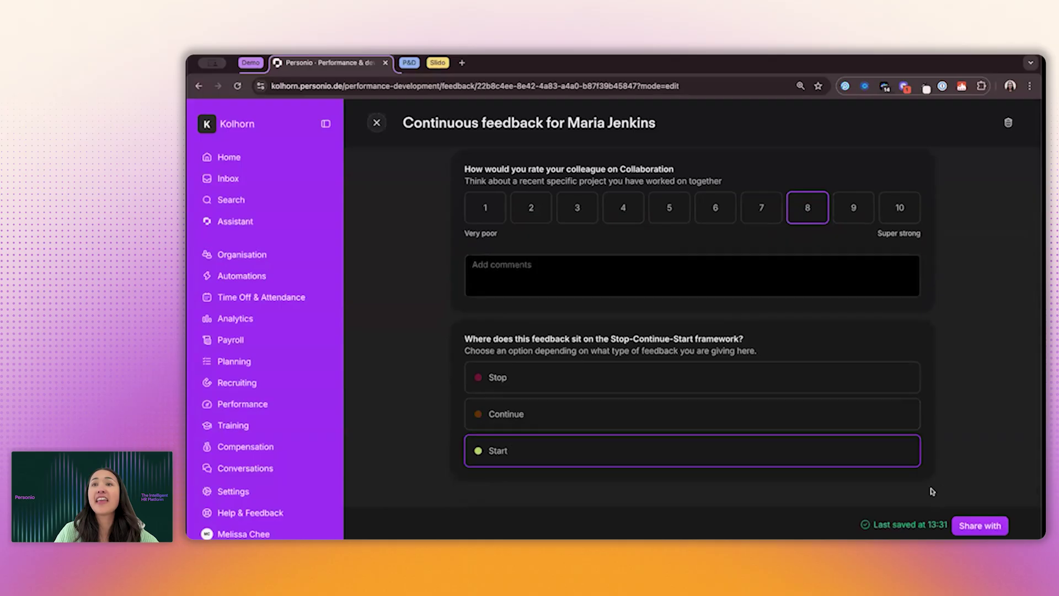
Share the feedback, including with the supervisor and reporting chain, and close it to return to the Feedback overview
{"action": "left_click", "coordinate": [969, 524]}
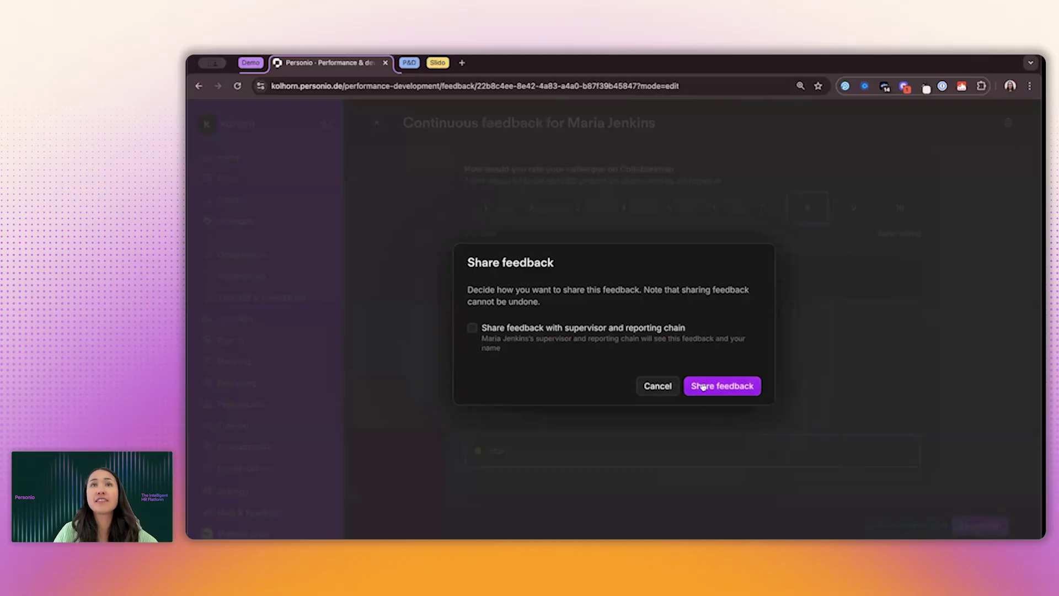
{"action": "left_click", "coordinate": [473, 328]}
{"action": "left_click", "coordinate": [697, 386]}
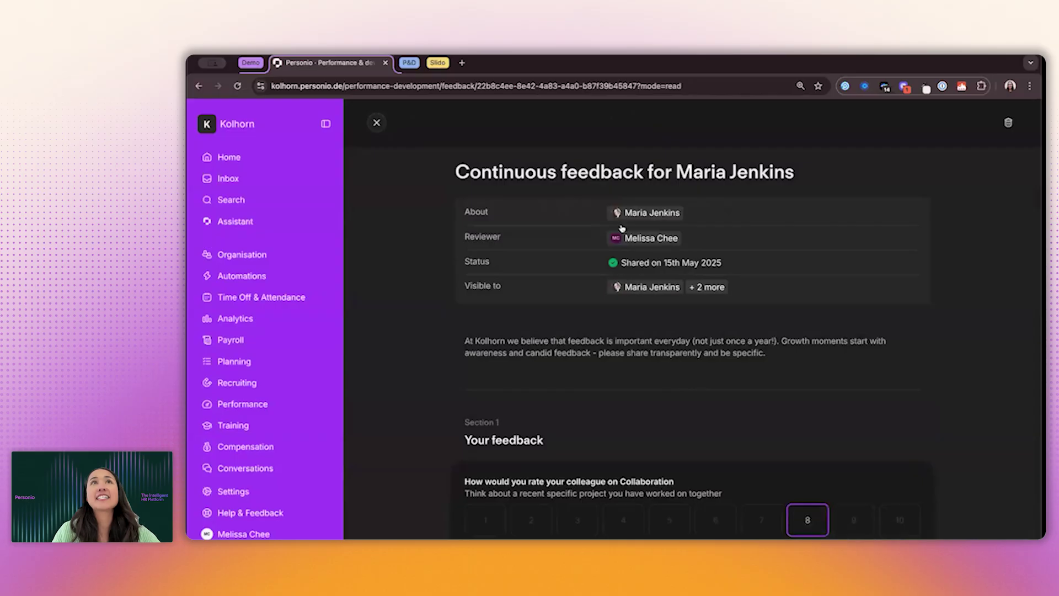
{"action": "left_click", "coordinate": [369, 123]}
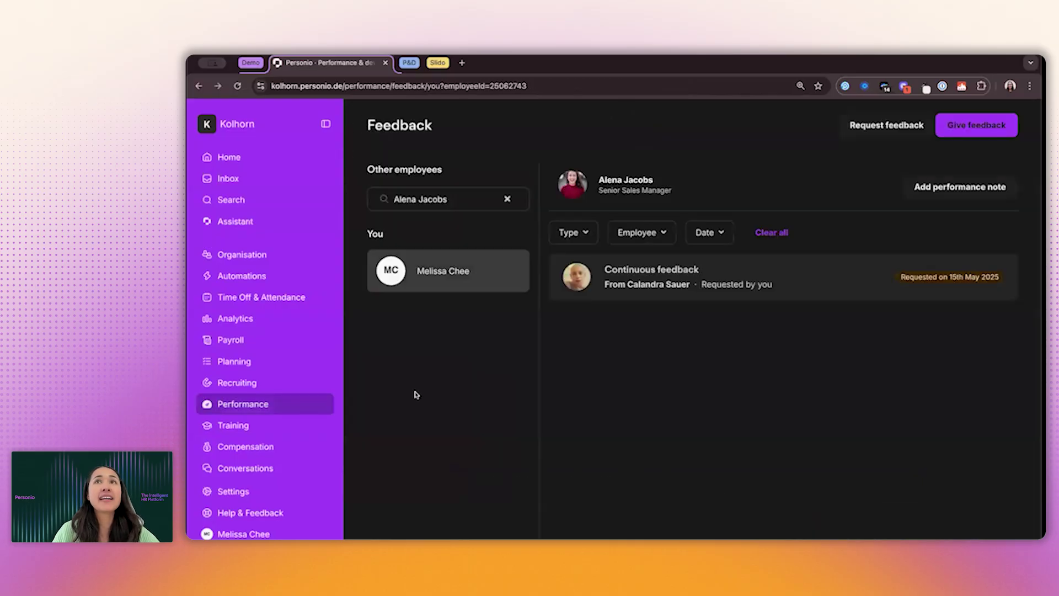
{"action": "mouse_move", "coordinate": [273, 405]}
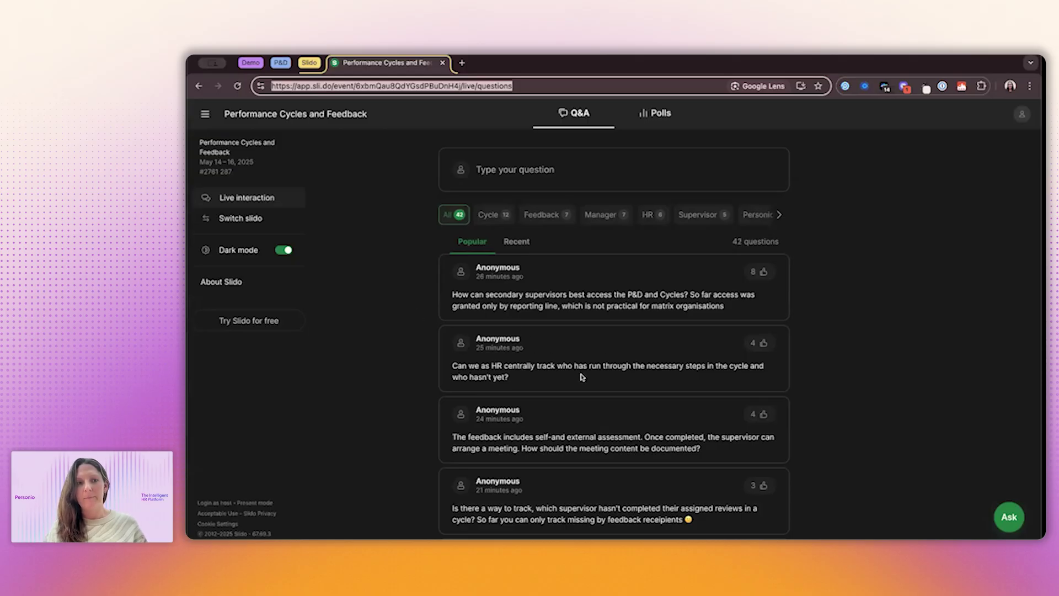
Read through the popular audience questions in the Slido Q&A for Performance Cycles and Feedback
{"action": "scroll", "coordinate": [530, 377], "scroll_direction": "down", "scroll_amount": 1}
{"action": "scroll", "coordinate": [530, 377], "scroll_direction": "down", "scroll_amount": 2}
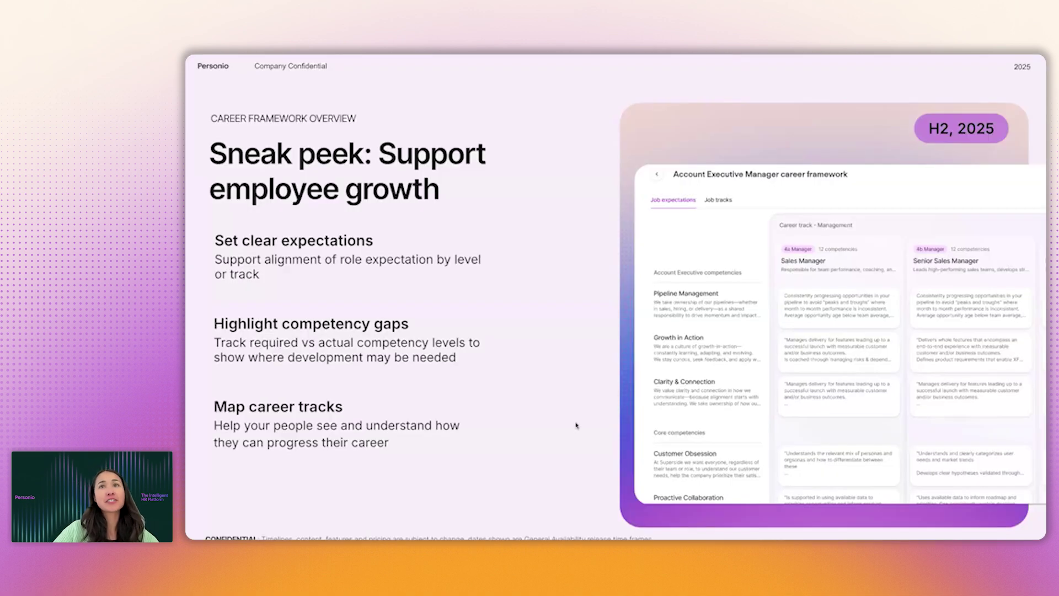
{"action": "key", "text": "Right"}
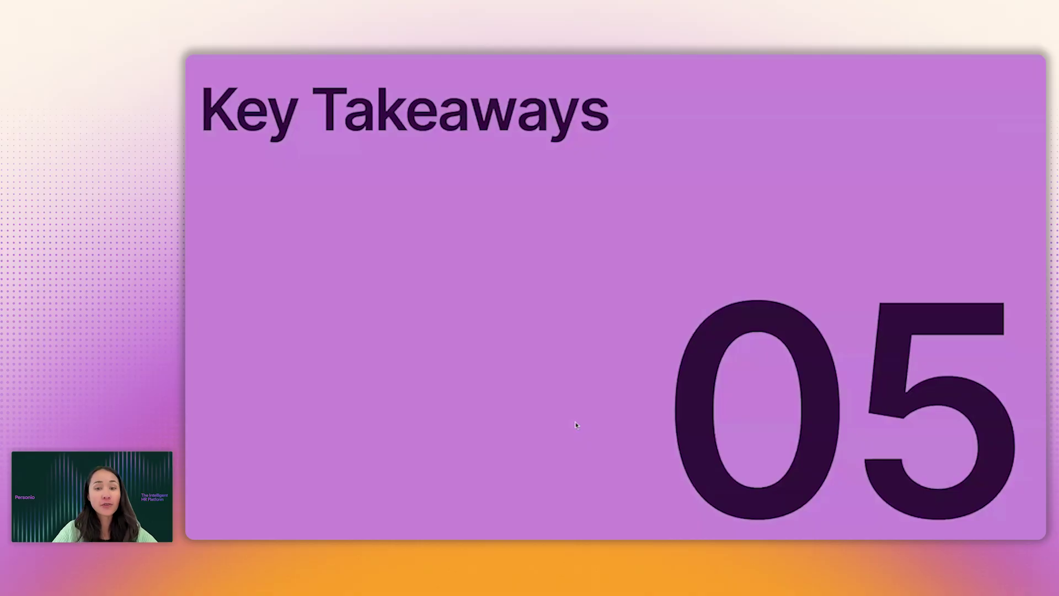